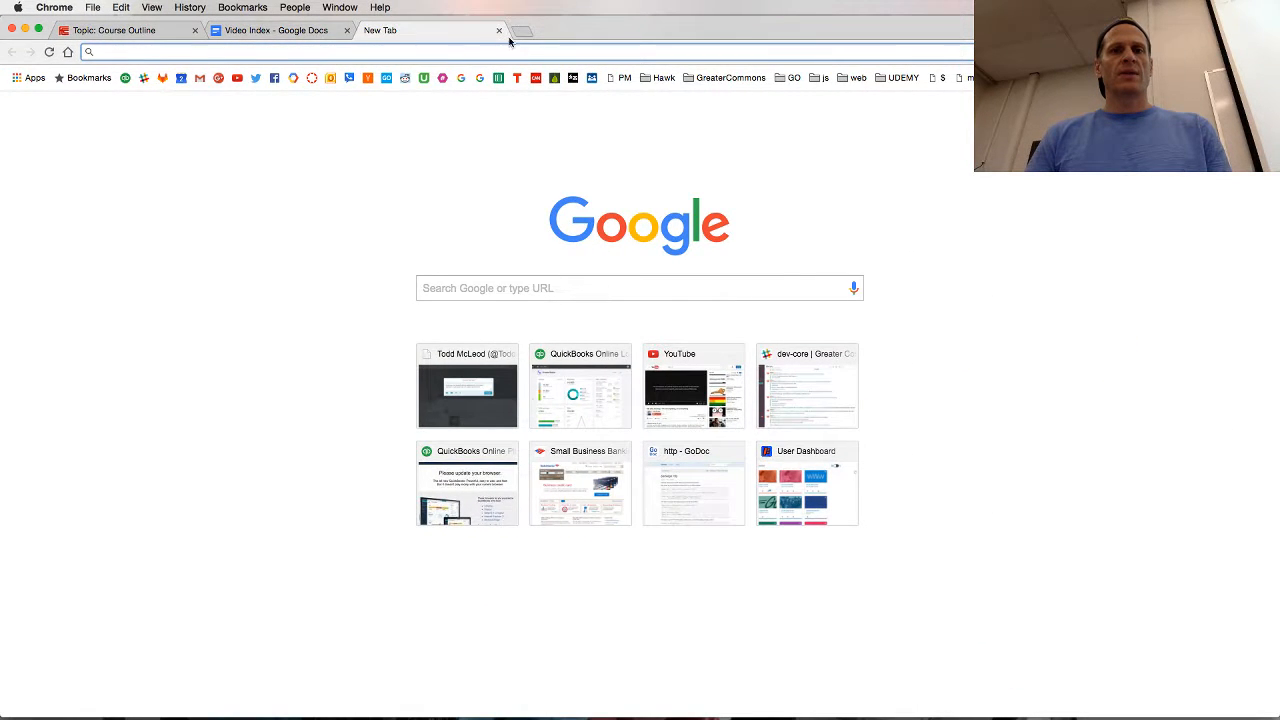
Search the web for "favicon creator" in a new browser tab and try to open the realfavicongenerator.net result.
click(499, 31)
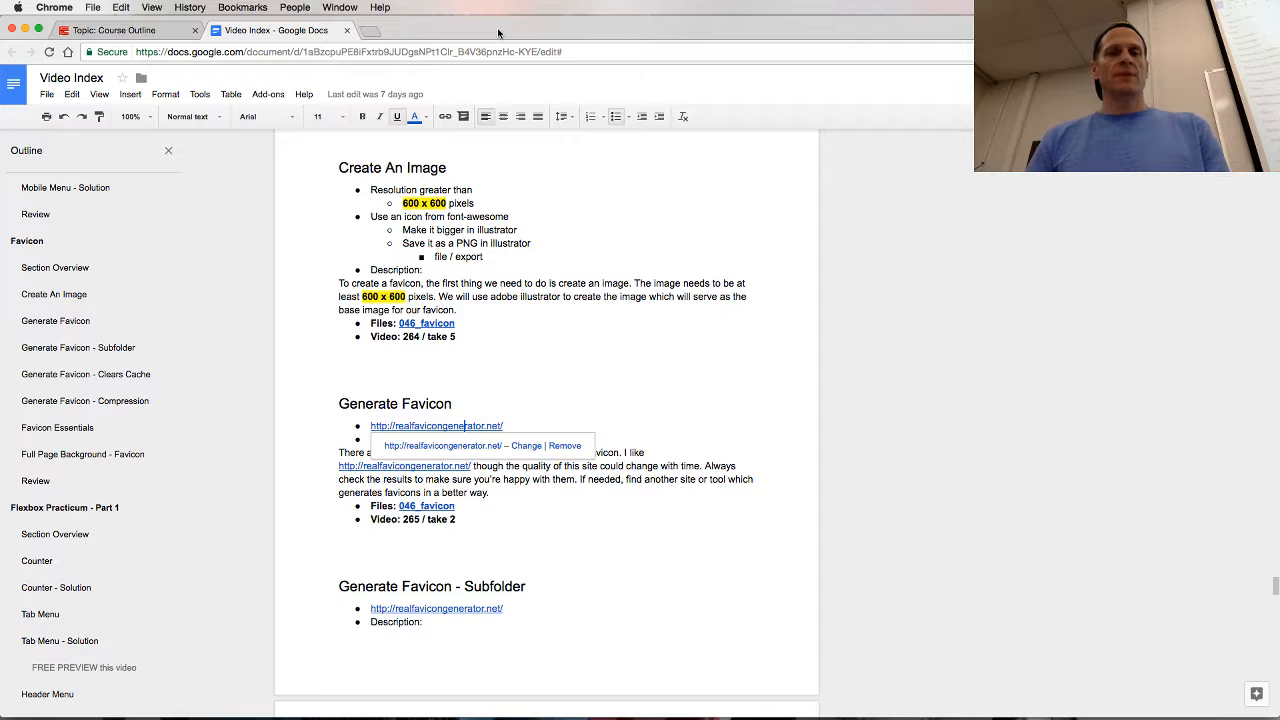
click(372, 33)
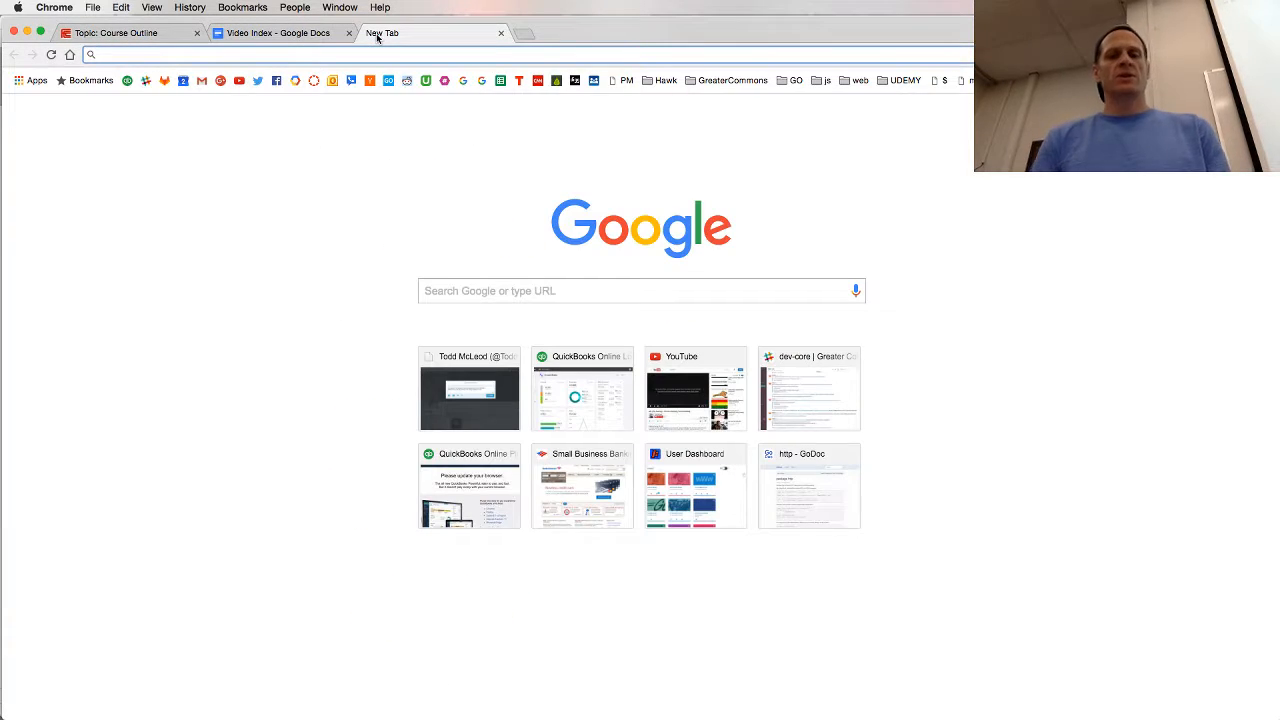
text(favicon cre)
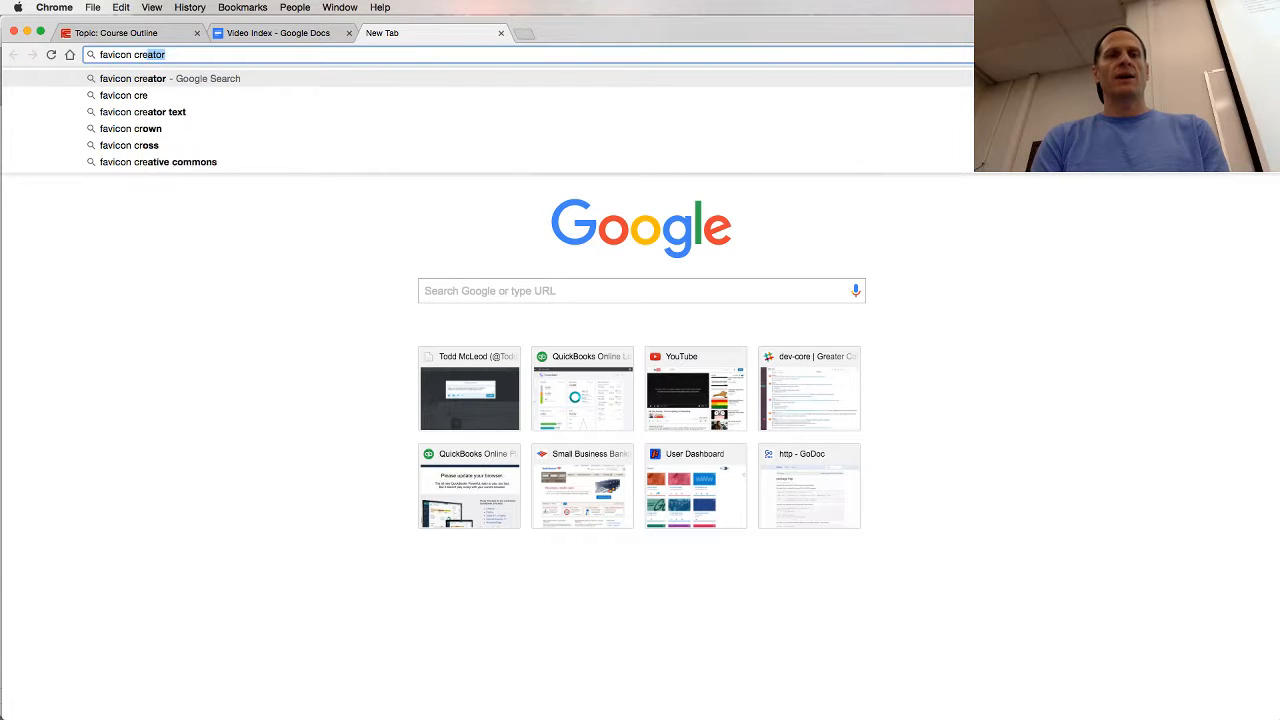
text(ater)
key(Return)
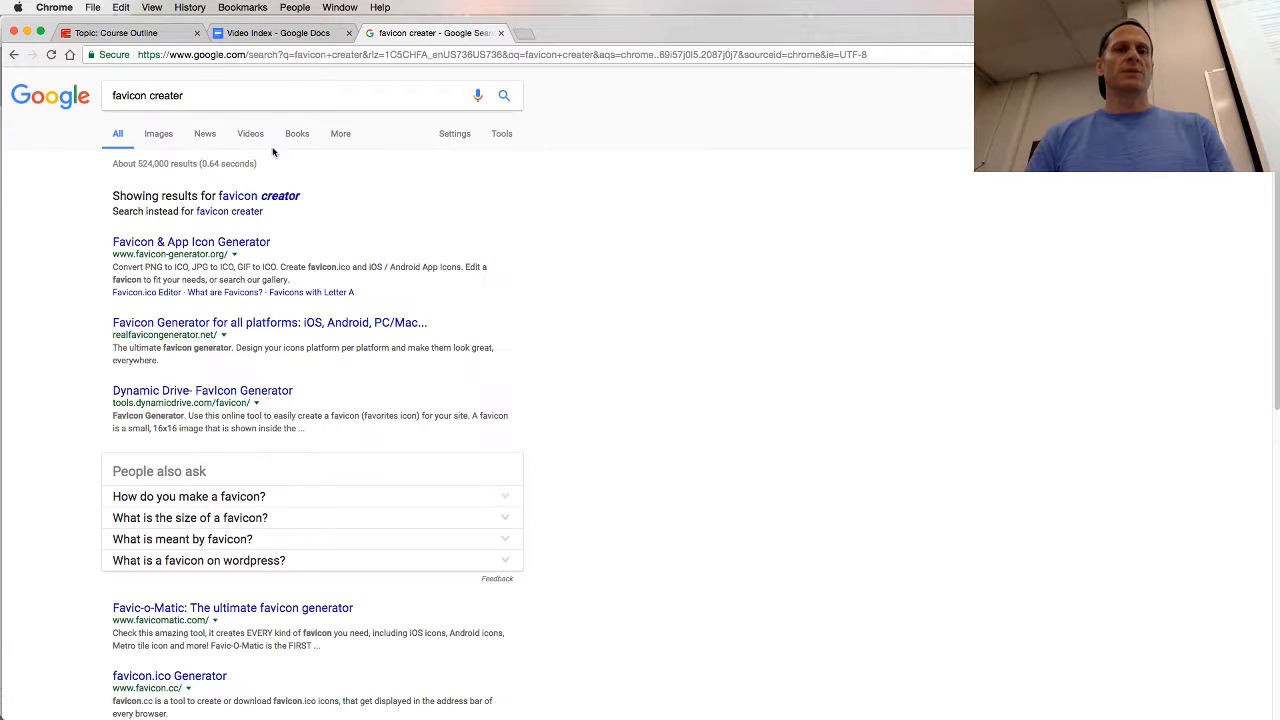
click(286, 197)
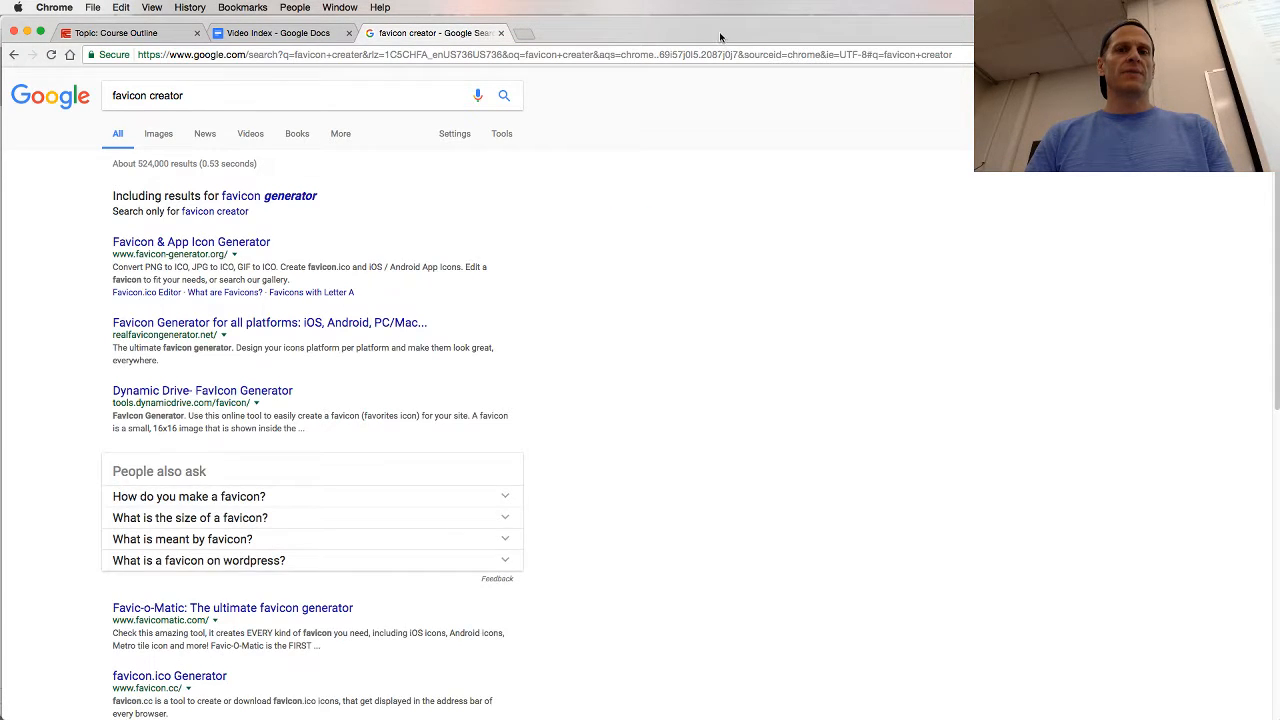
drag(720, 37, 717, 23)
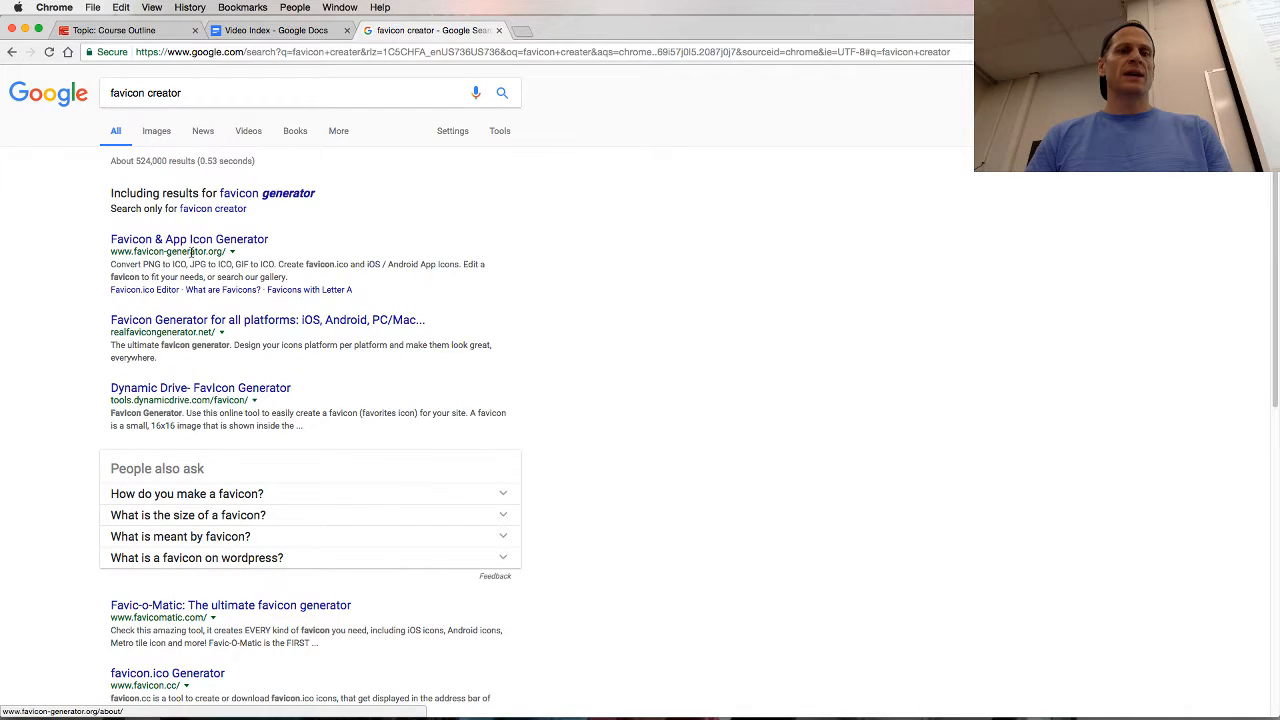
click(265, 319)
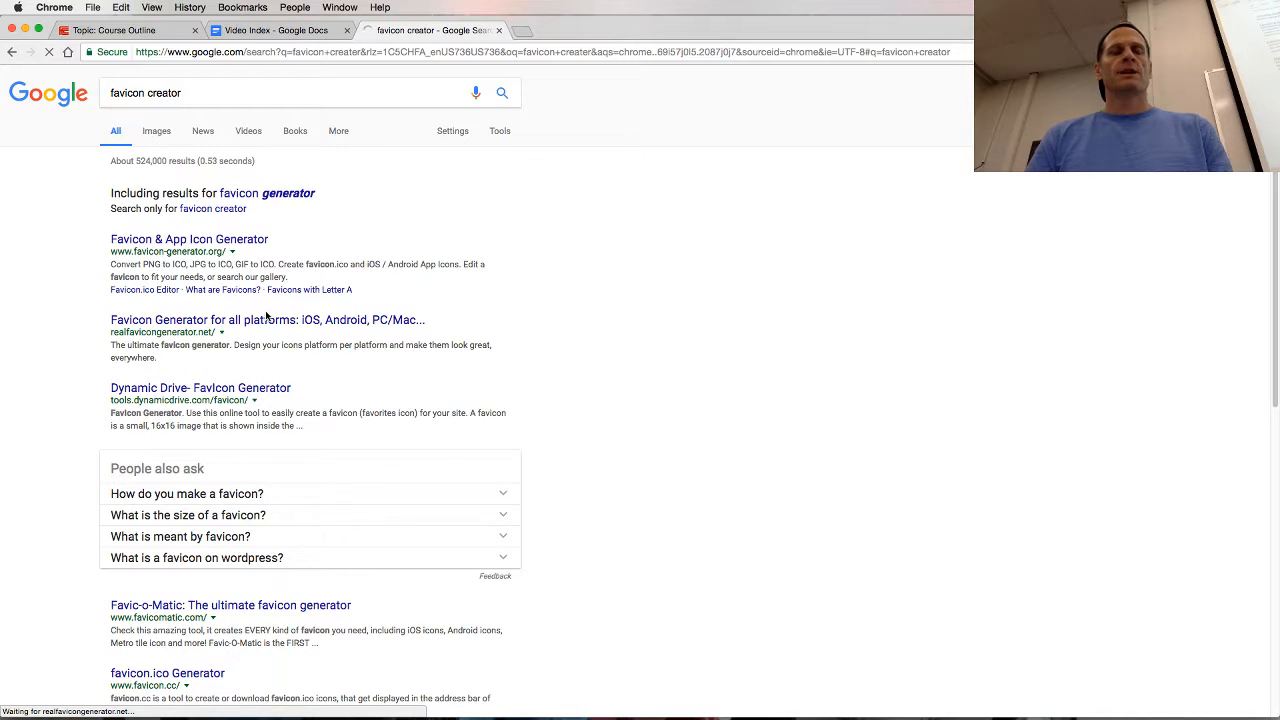
Switch to Gogland, expand the 01_create-a-file folder inside 046_favicon, and widen the project tree so full file names fit.
key(super+Tab)
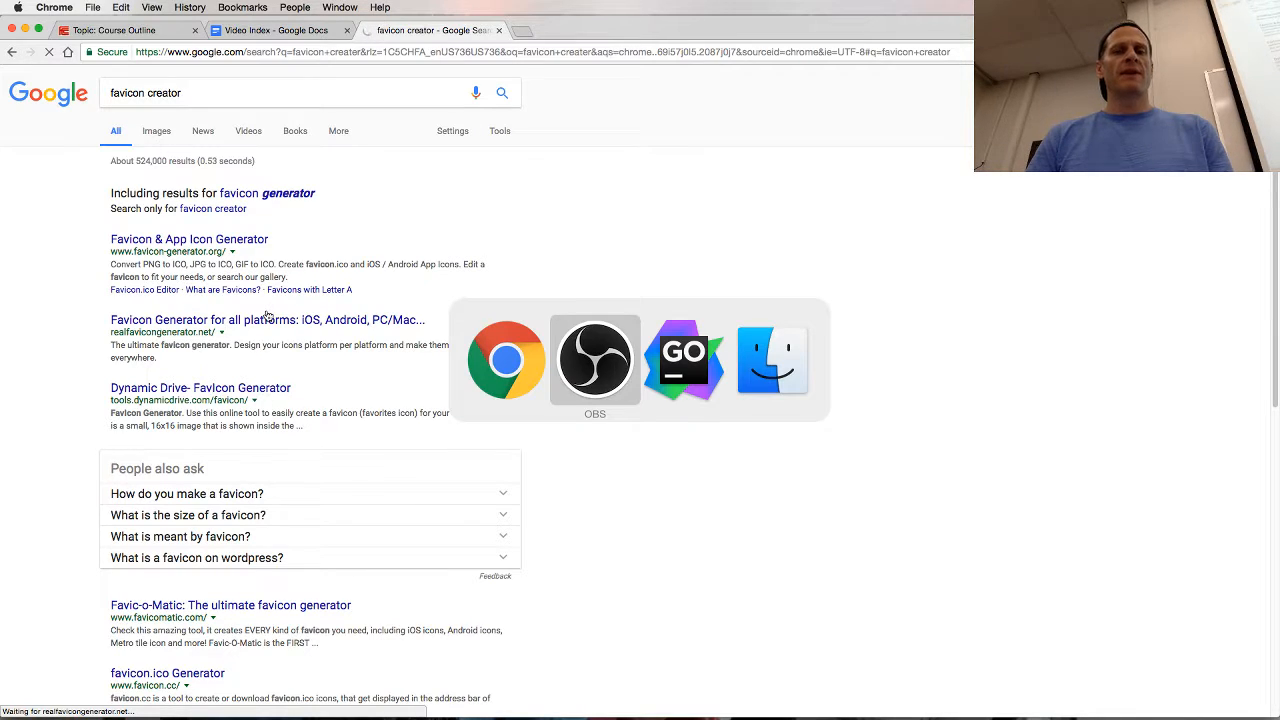
key(super+Tab)
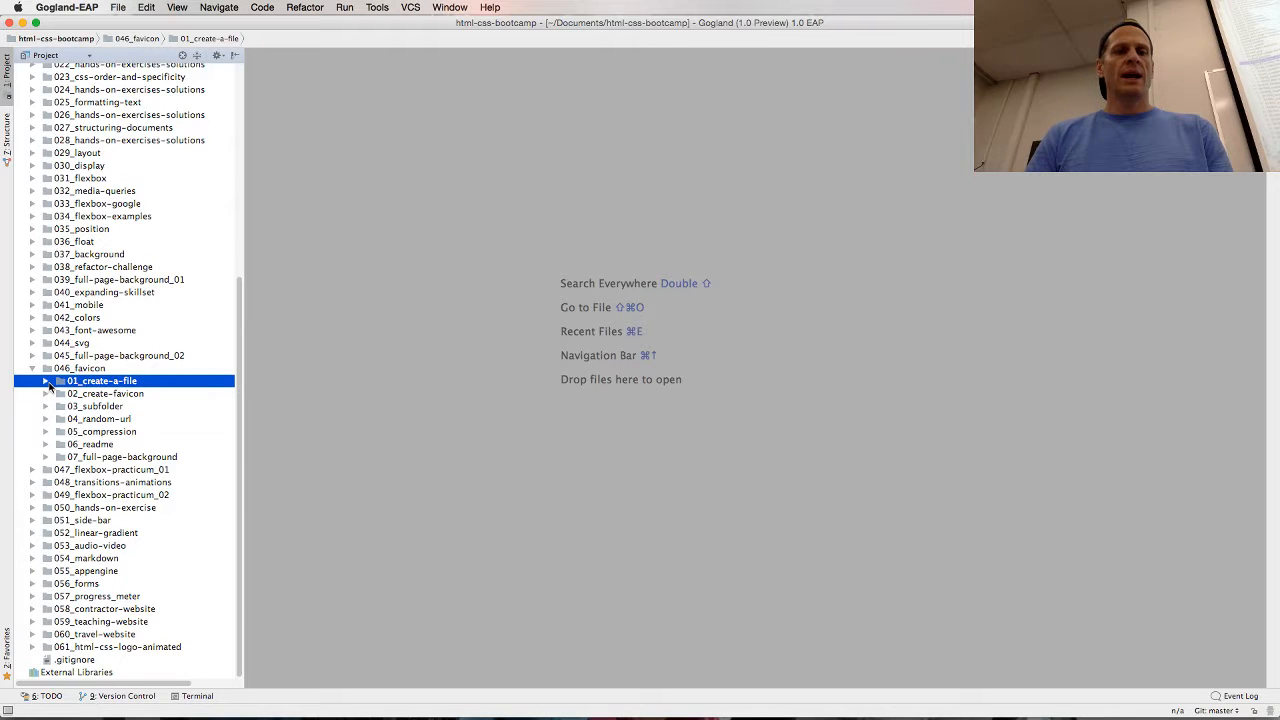
click(45, 395)
click(45, 395)
click(45, 381)
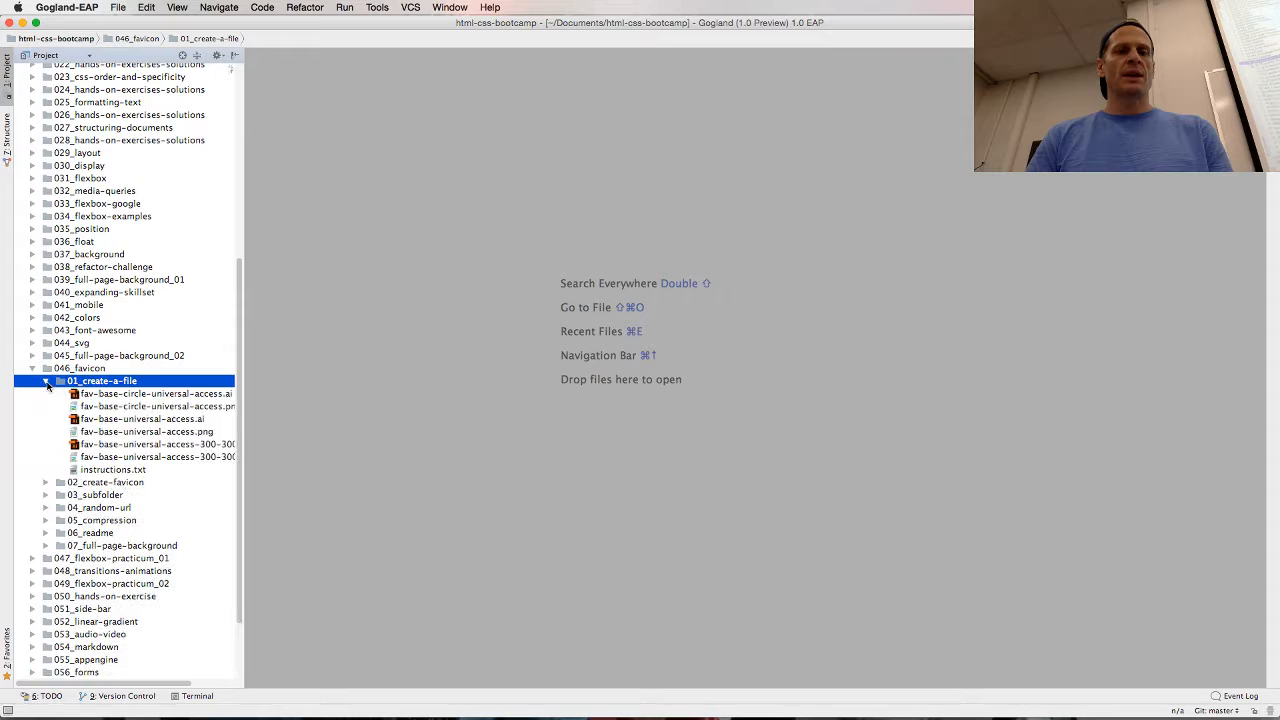
click(110, 394)
drag(241, 398, 358, 399)
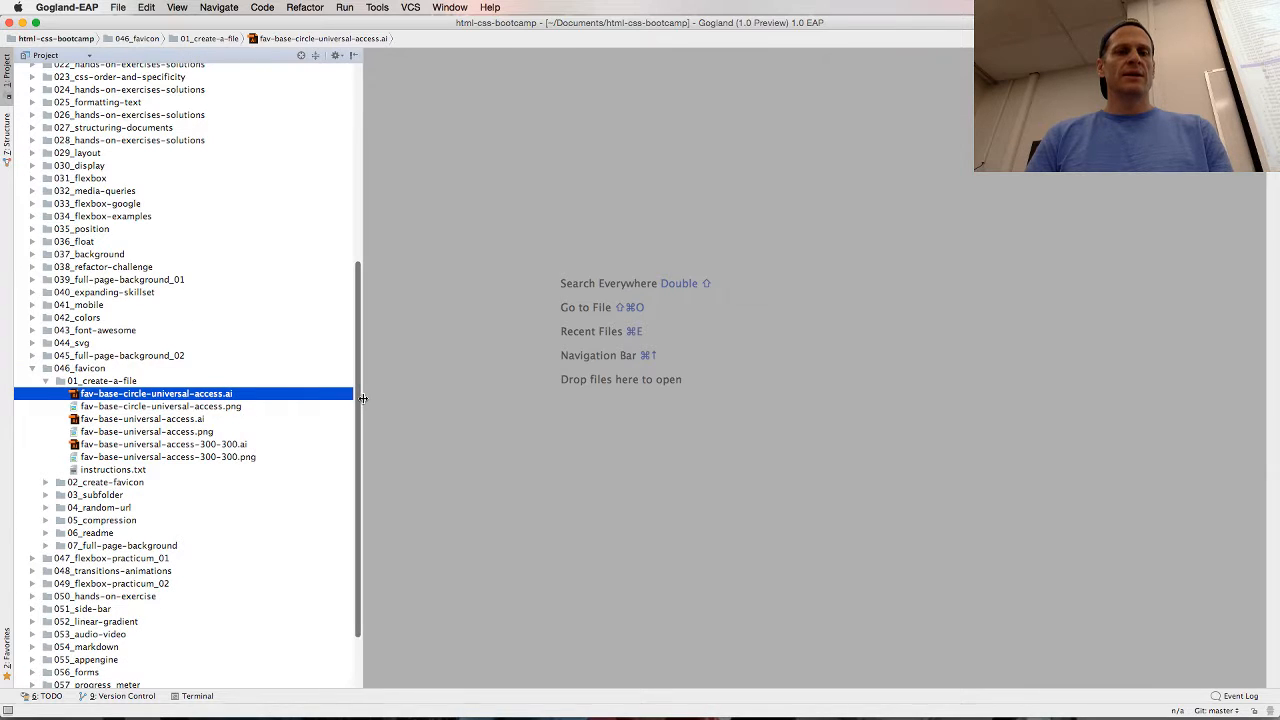
Reveal fav-base-circle-universal-access.png from the 01_create-a-file folder in Finder.
click(170, 432)
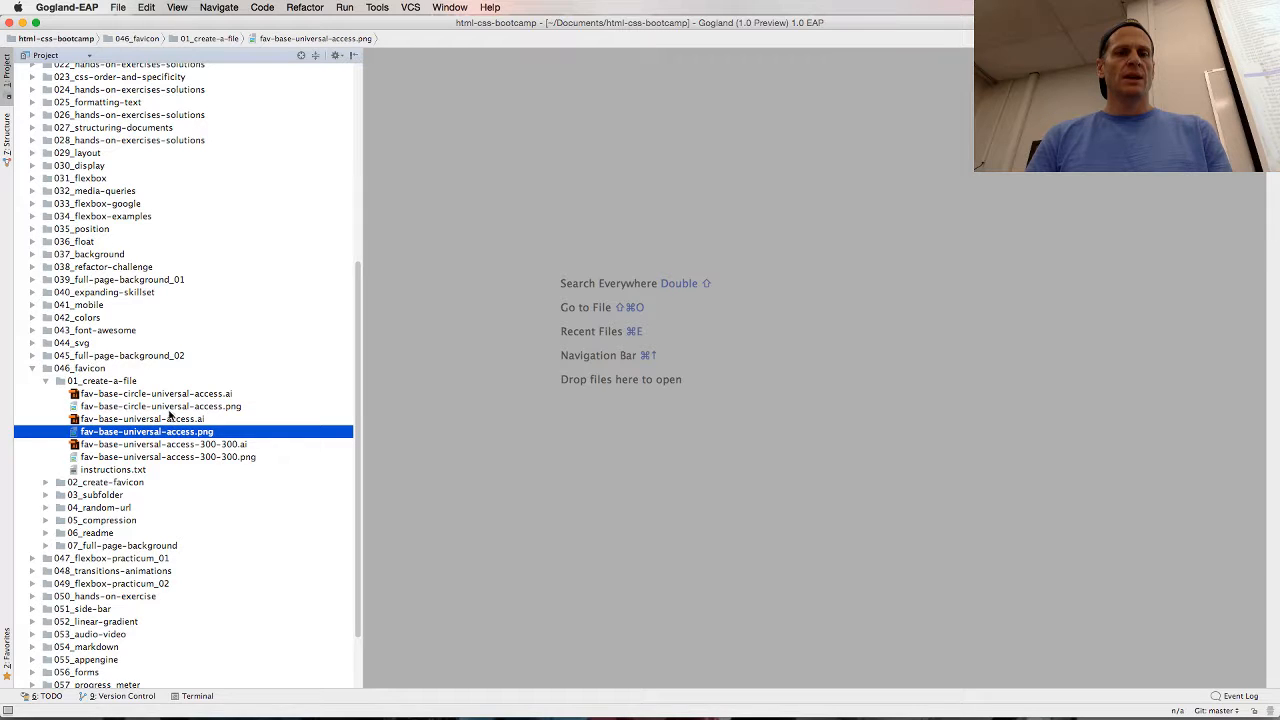
click(170, 408)
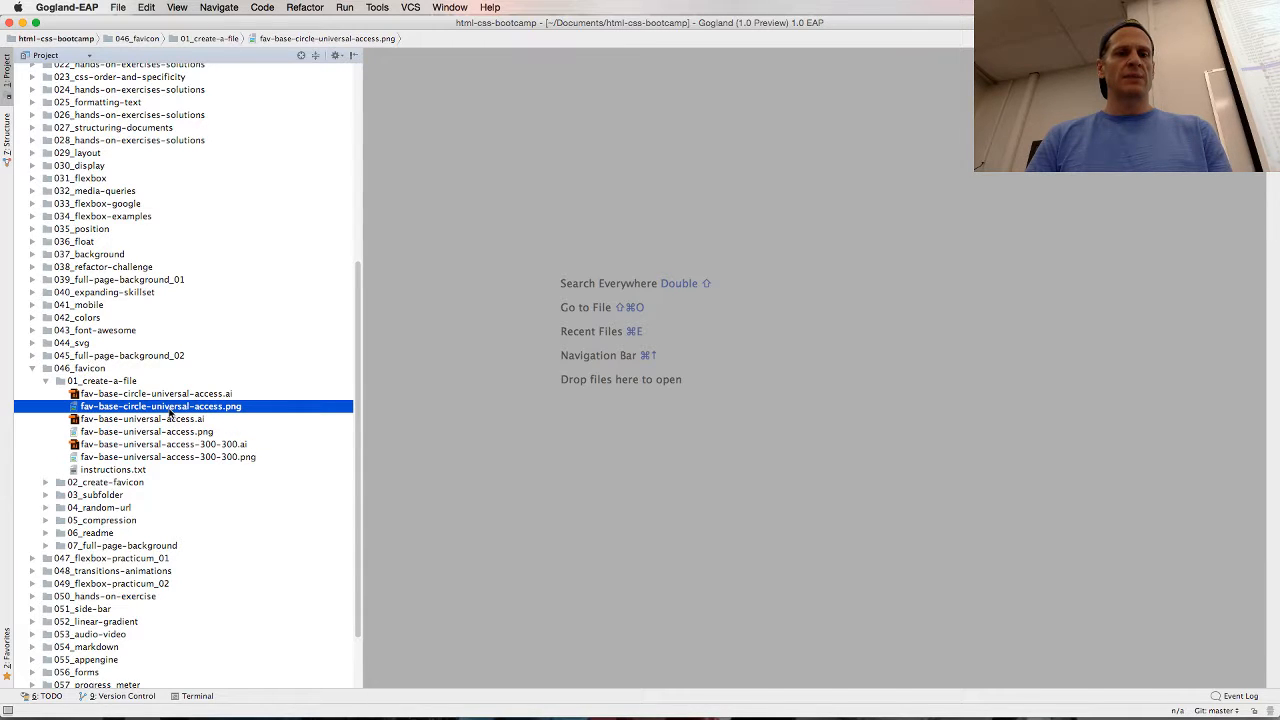
right_click(170, 410)
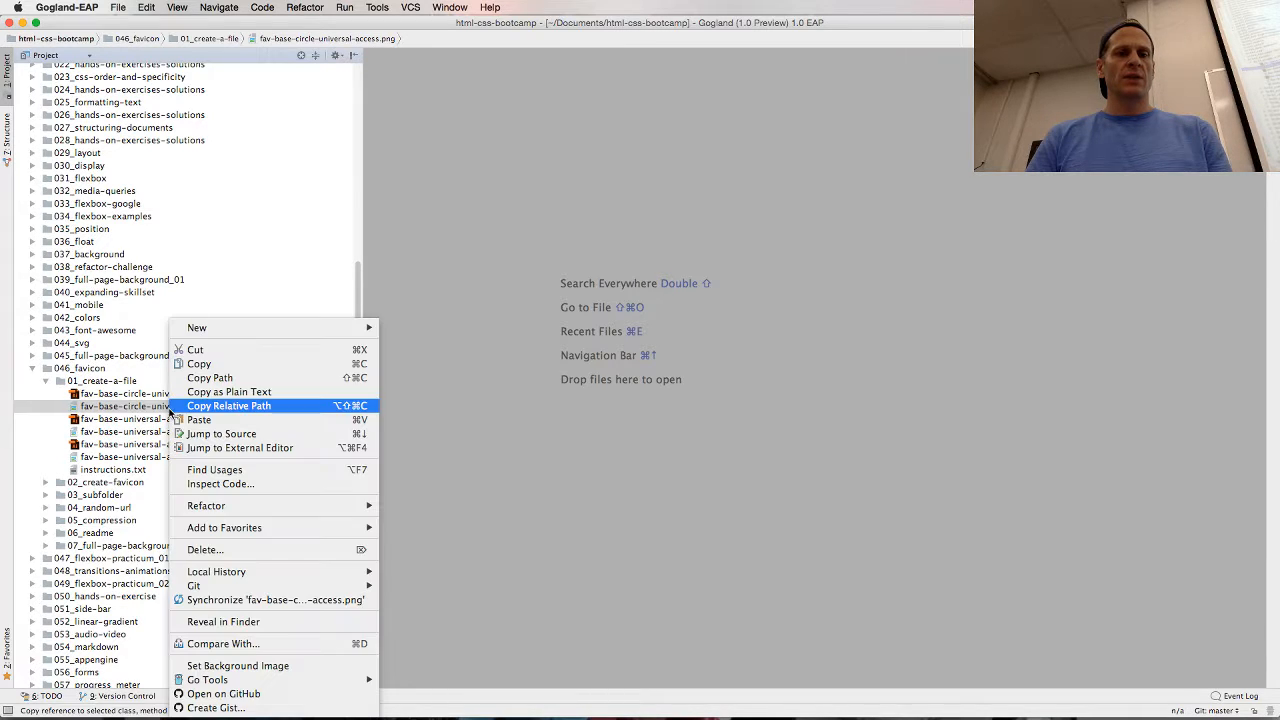
click(301, 621)
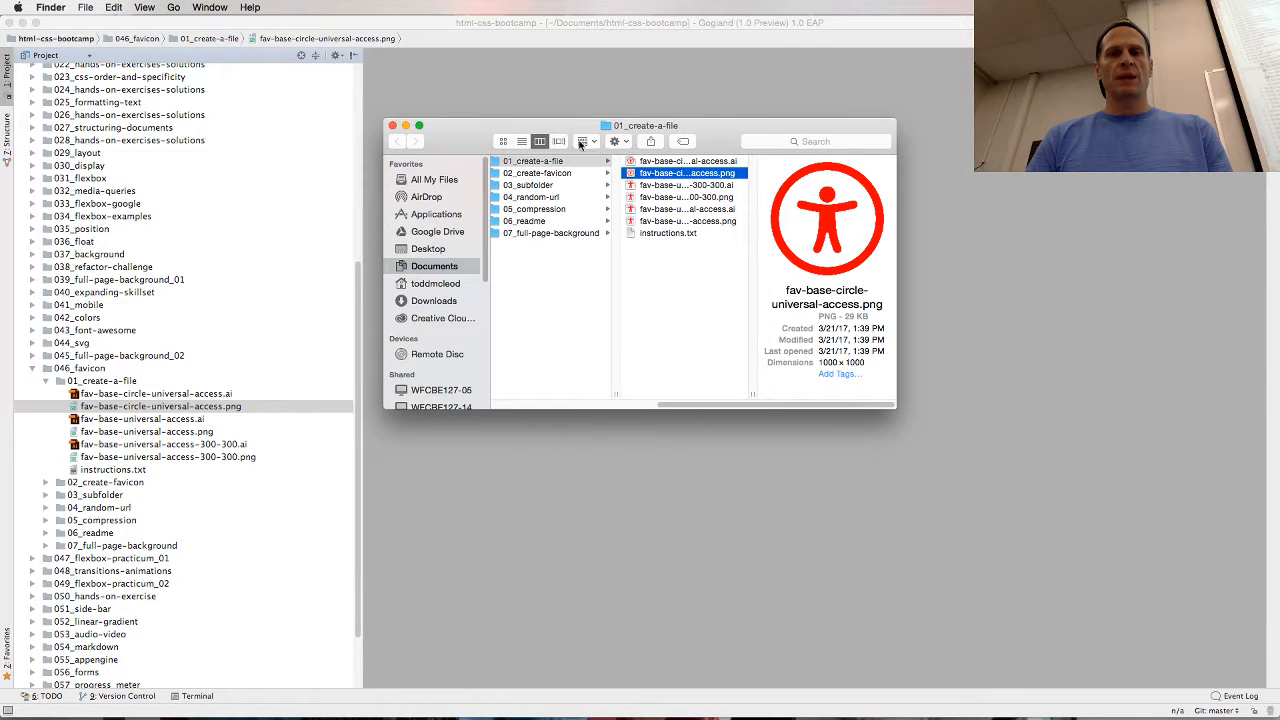
Compare the previews and dimensions of the 300-300, plain and circle universal-access PNG files.
click(726, 198)
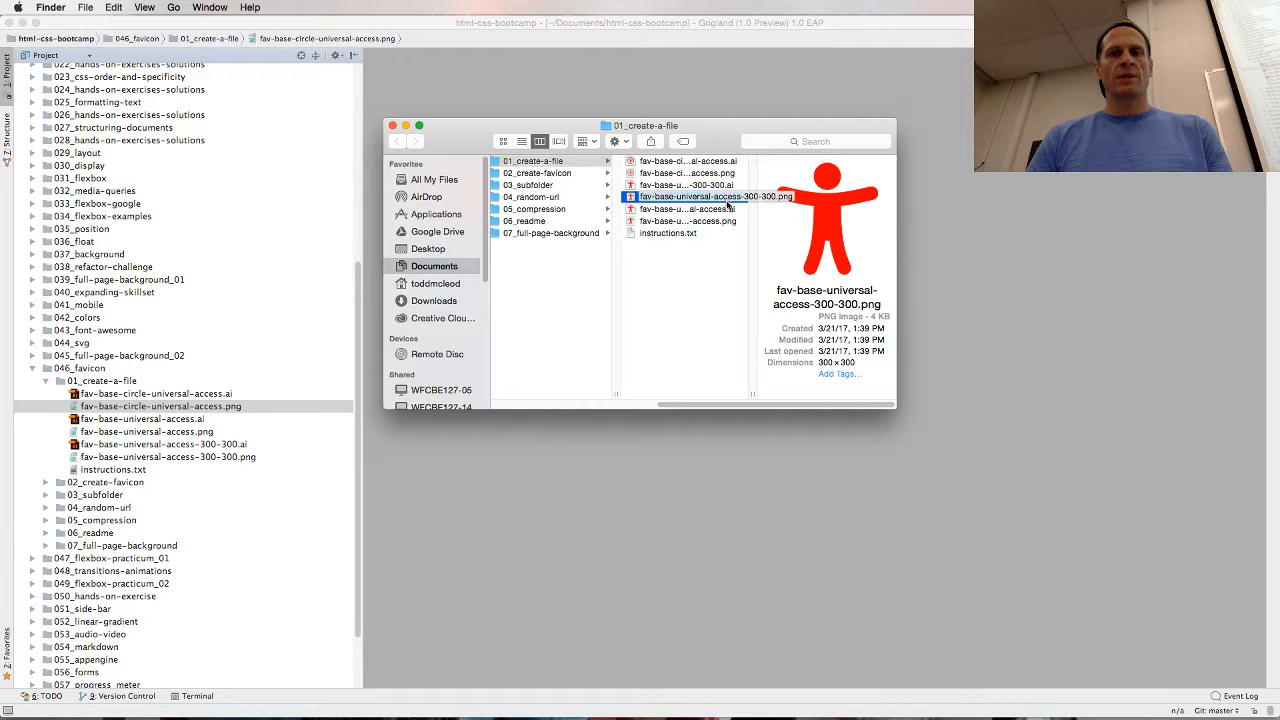
click(729, 221)
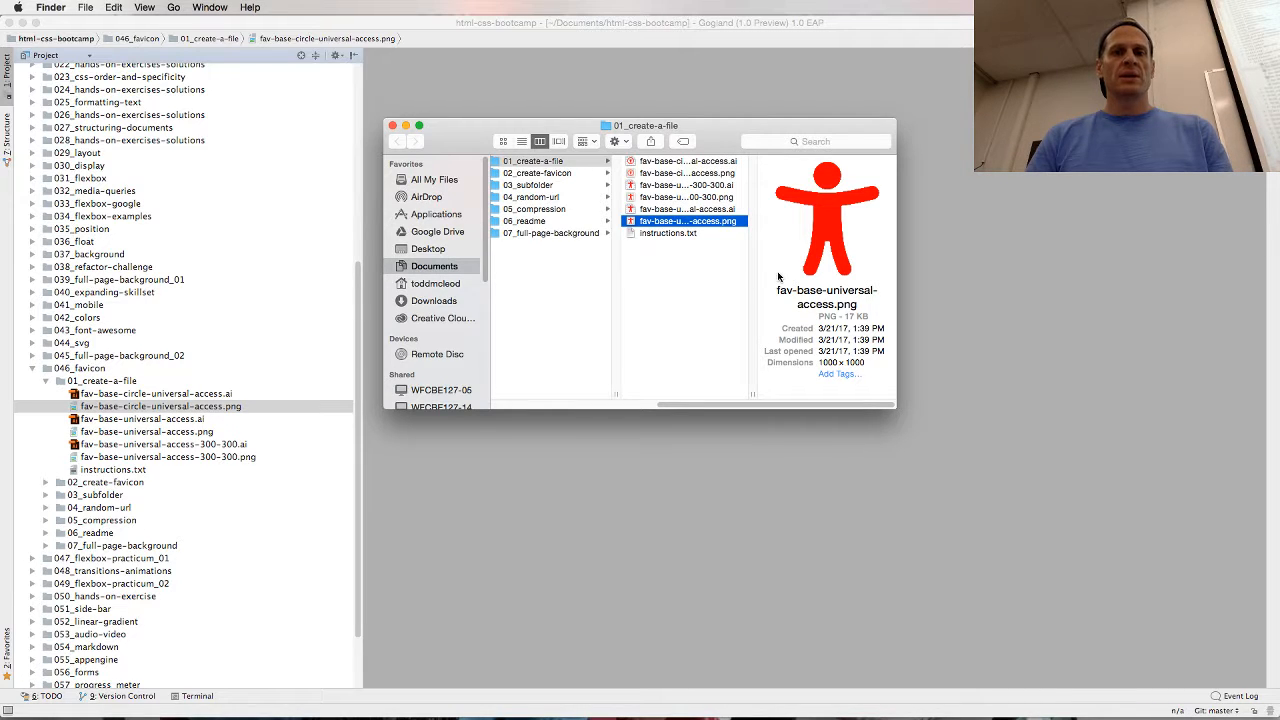
click(689, 174)
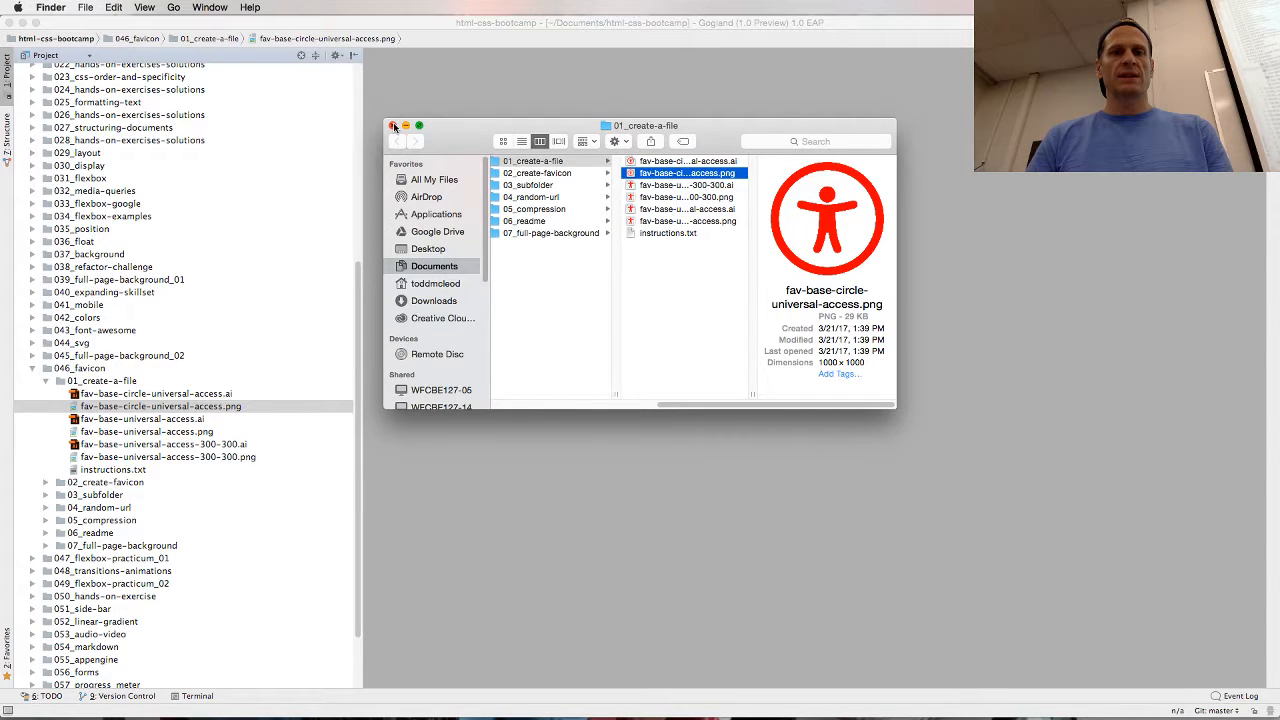
Copy fav-base-universal-access.ai from the 01_create-a-file folder to the Desktop.
click(698, 210)
right_click(700, 214)
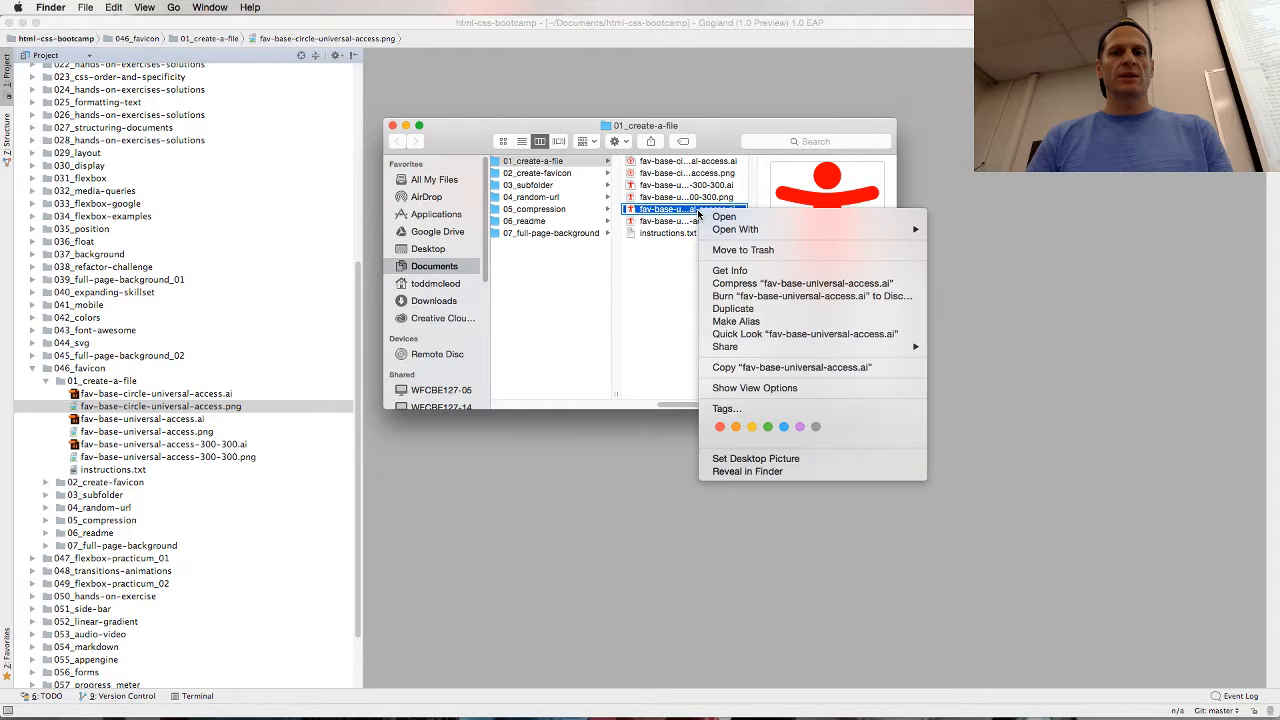
click(787, 368)
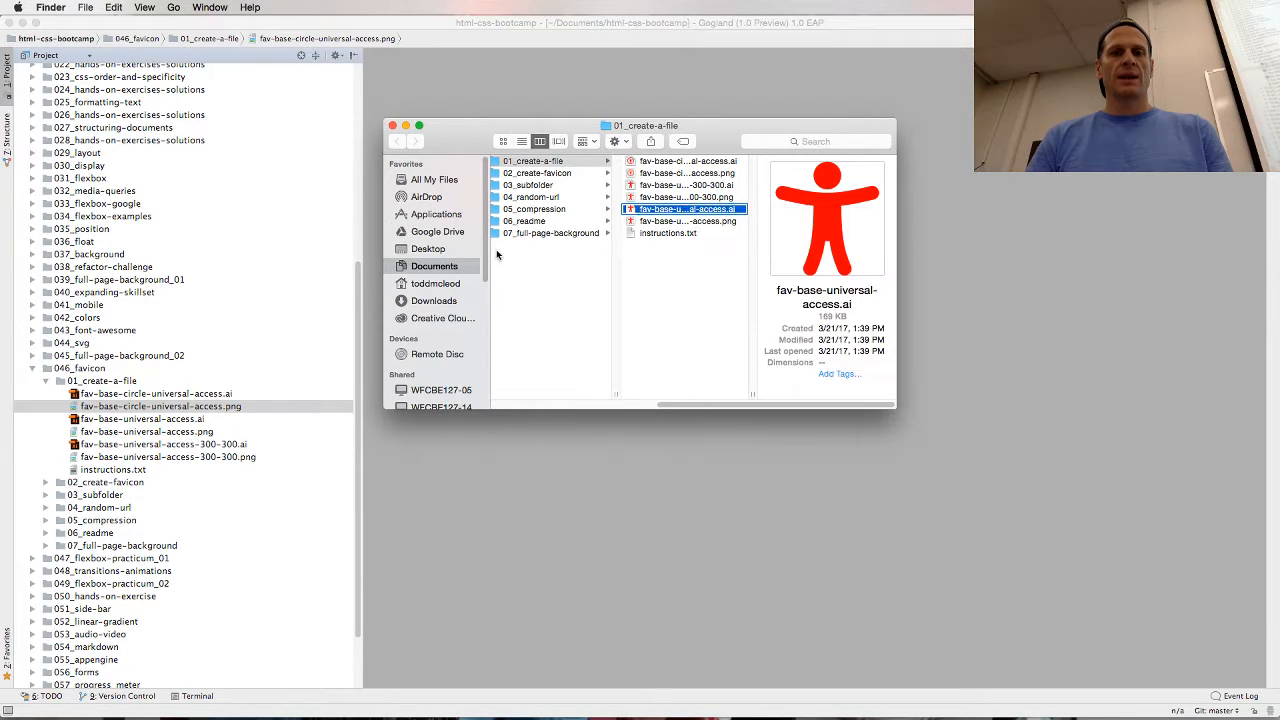
click(450, 250)
right_click(450, 250)
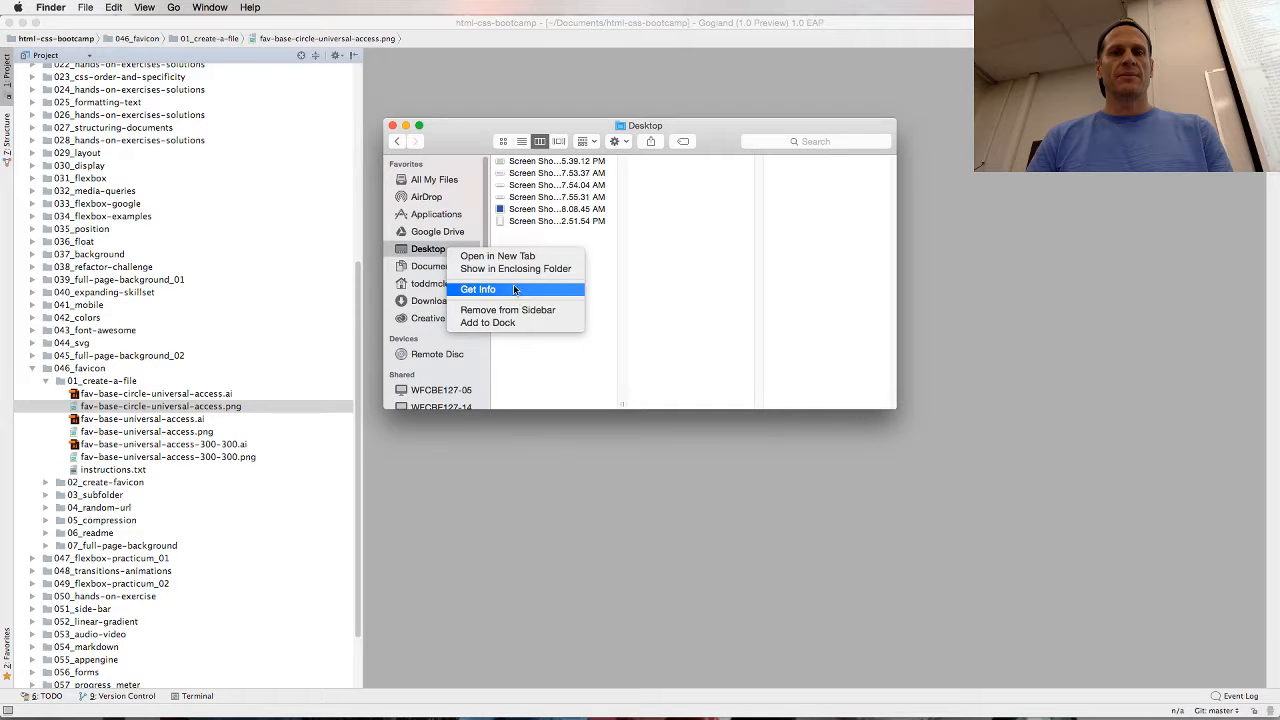
click(605, 242)
key(super+v)
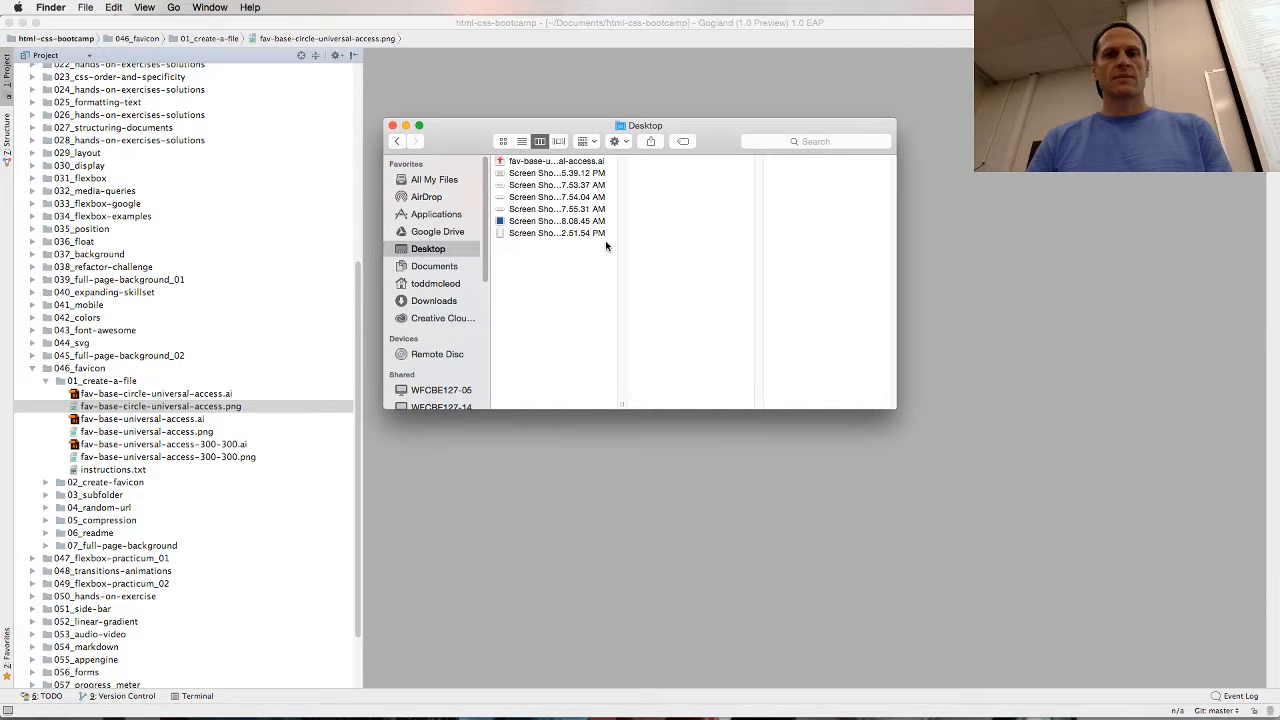
Switch to Chrome, check the Wi-Fi networks, replace the stalled search tab, and test the connection with reddit.com.
key(super+Tab)
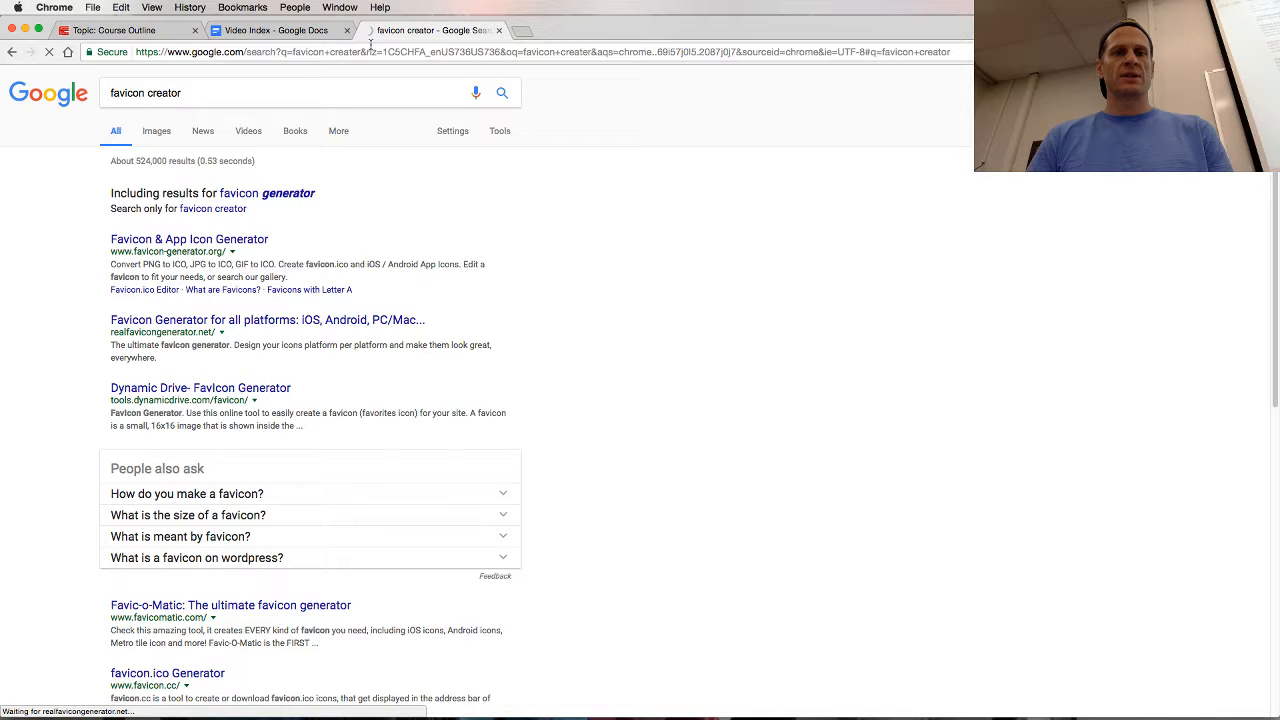
click(1110, 7)
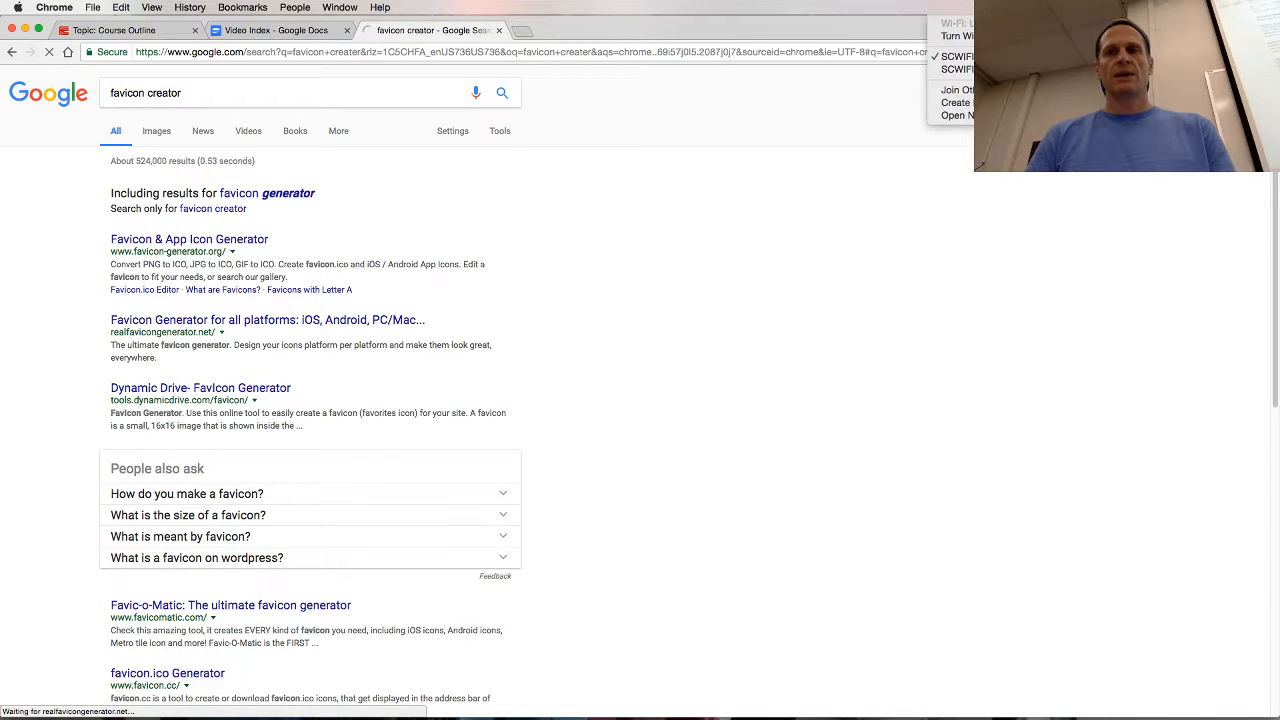
key(Escape)
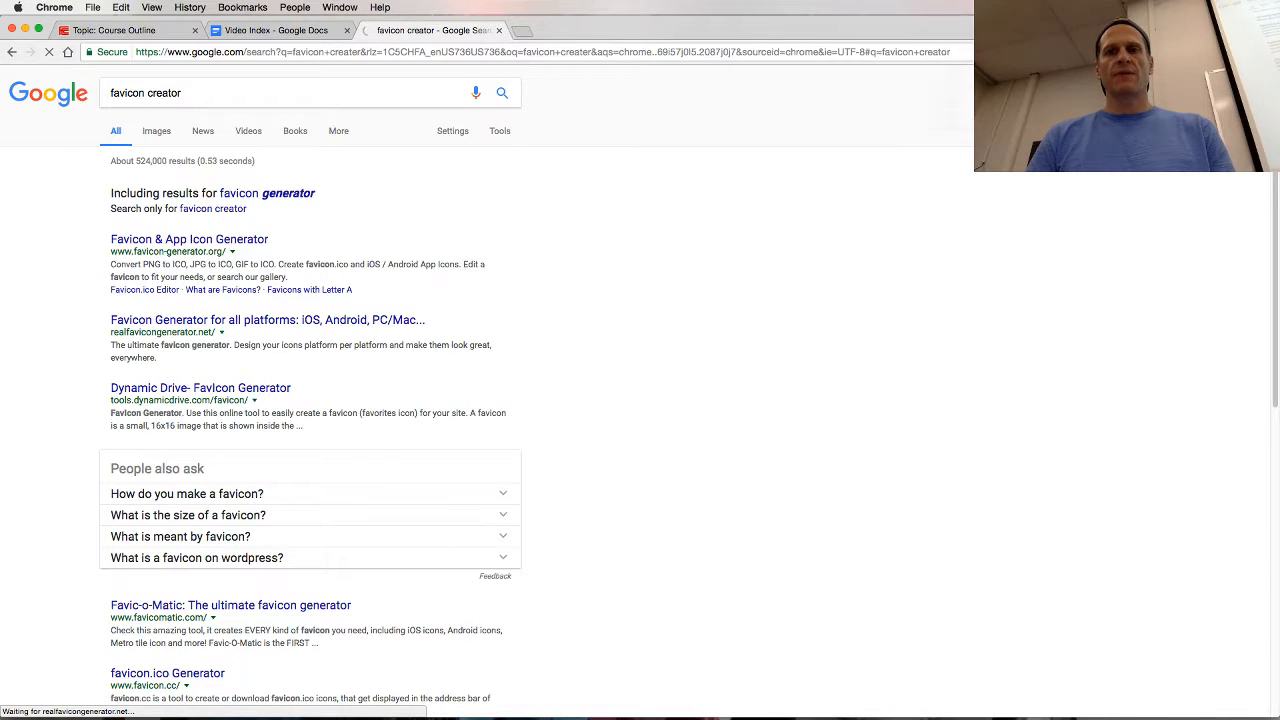
click(524, 32)
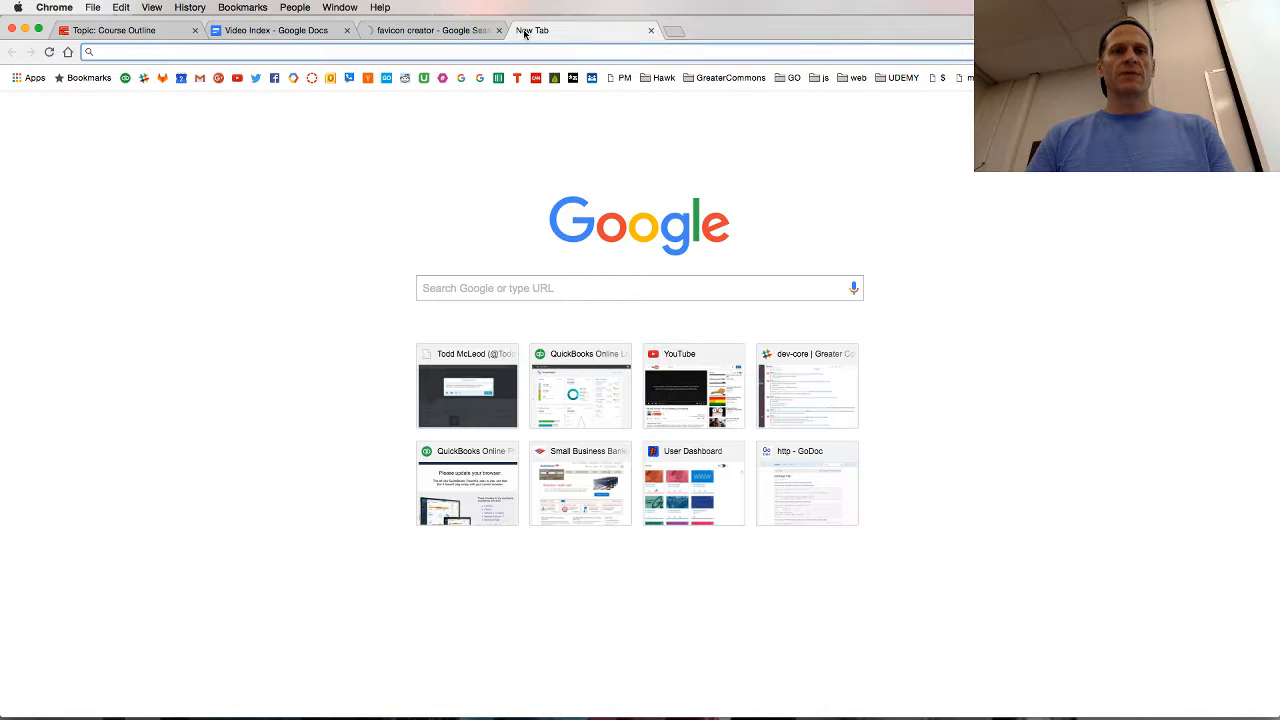
click(499, 30)
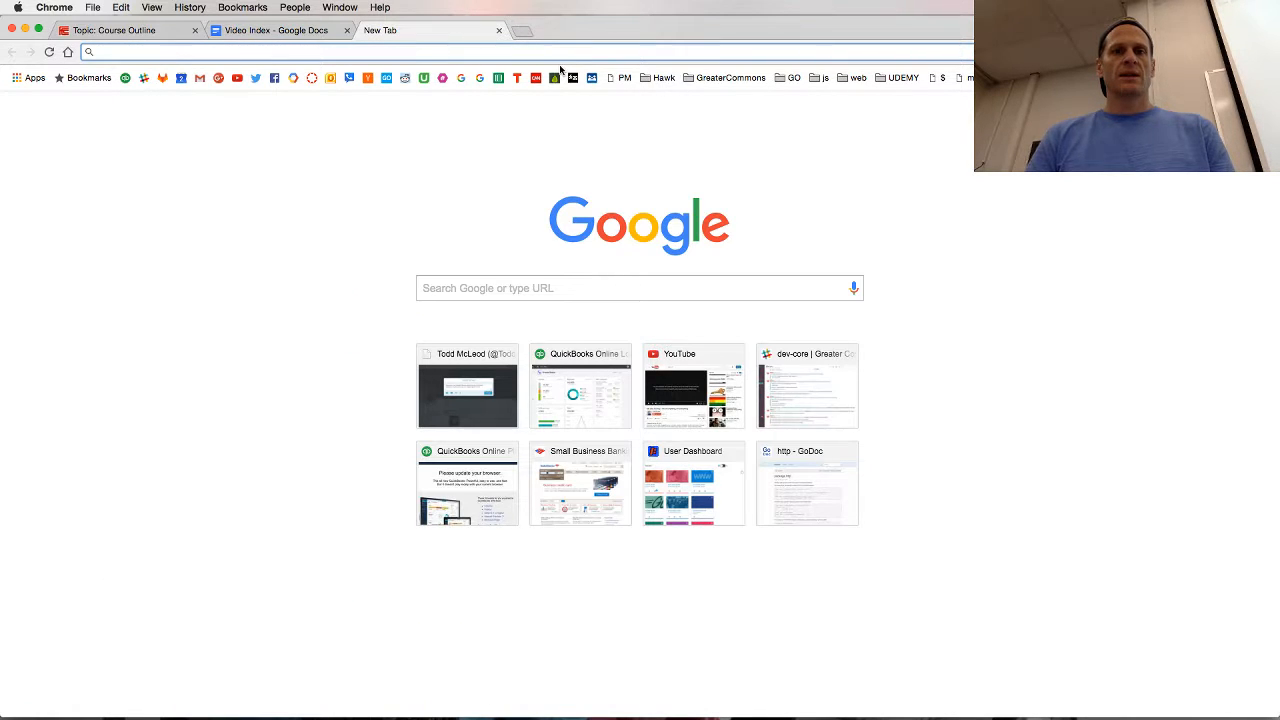
click(405, 79)
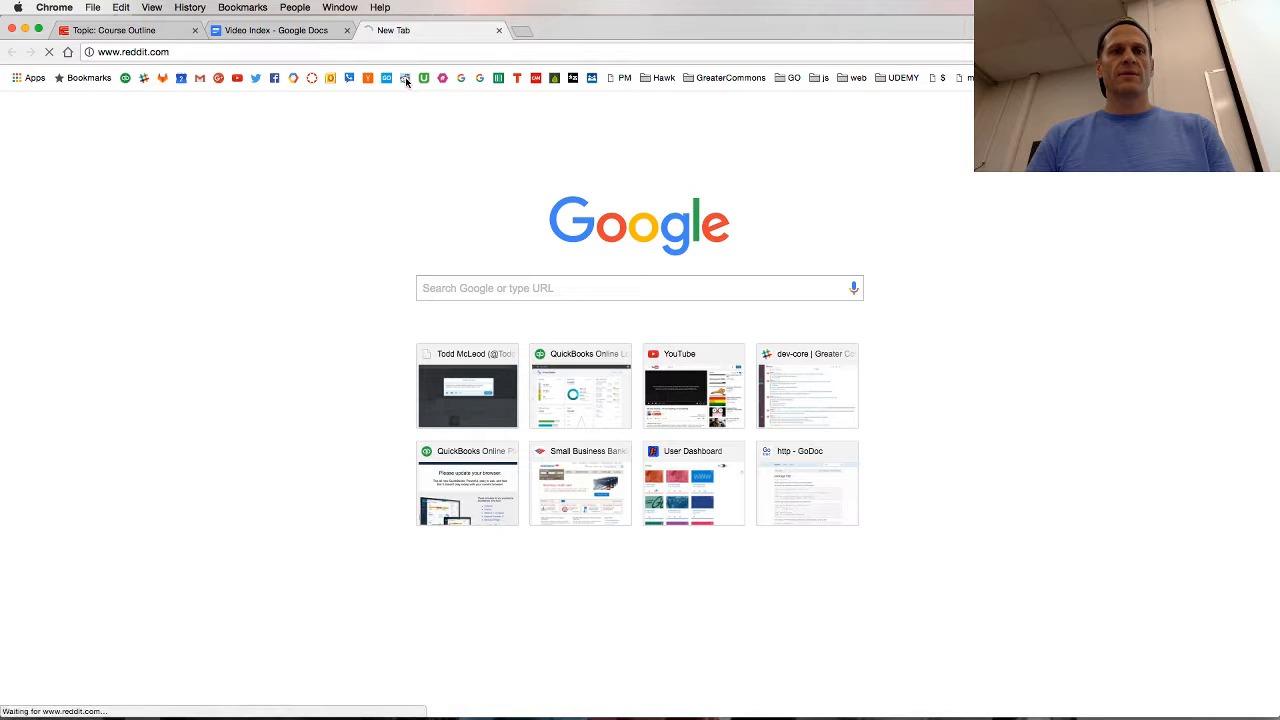
click(498, 31)
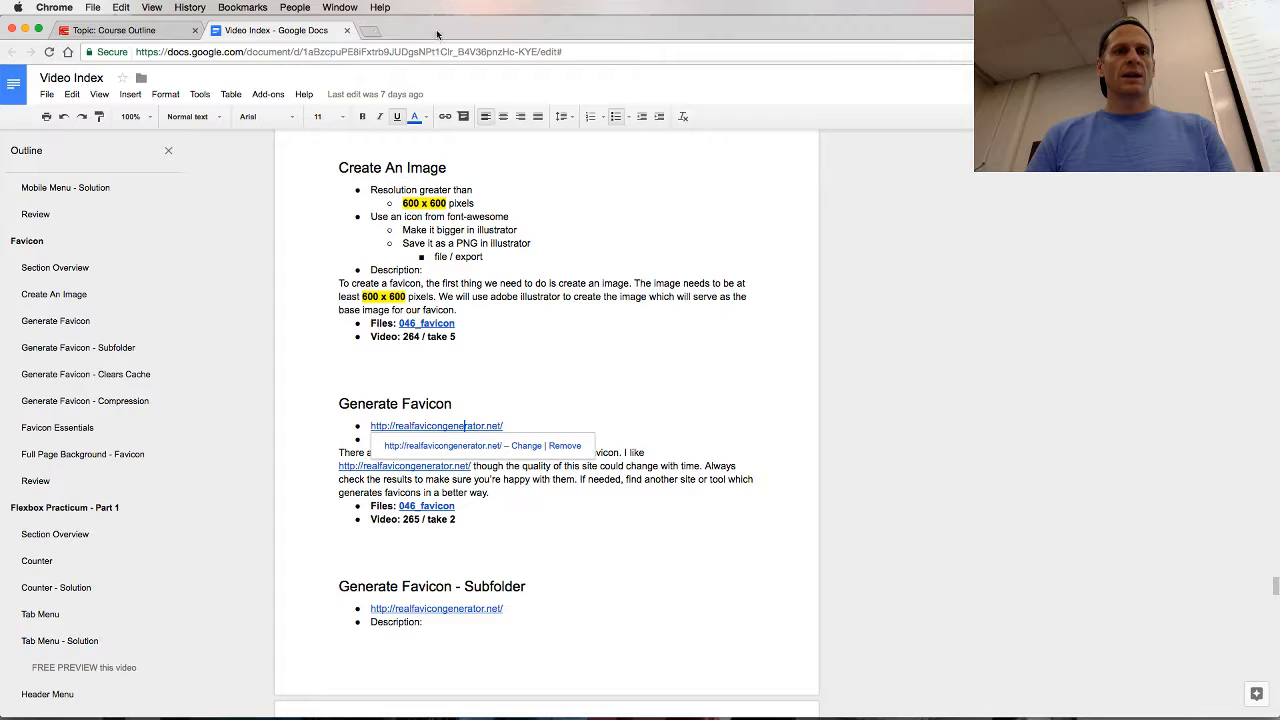
Search the web for "create favicon" in a new tab and open the realfavicongenerator.net result.
click(369, 31)
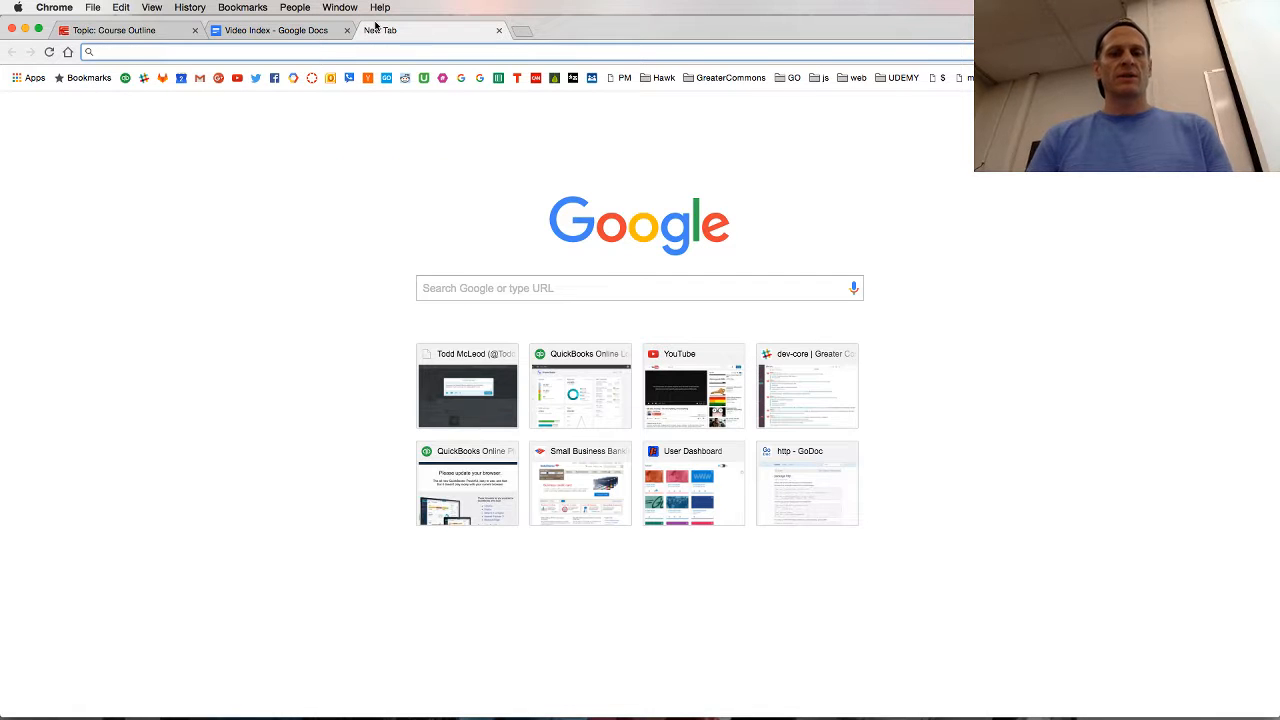
text(create f)
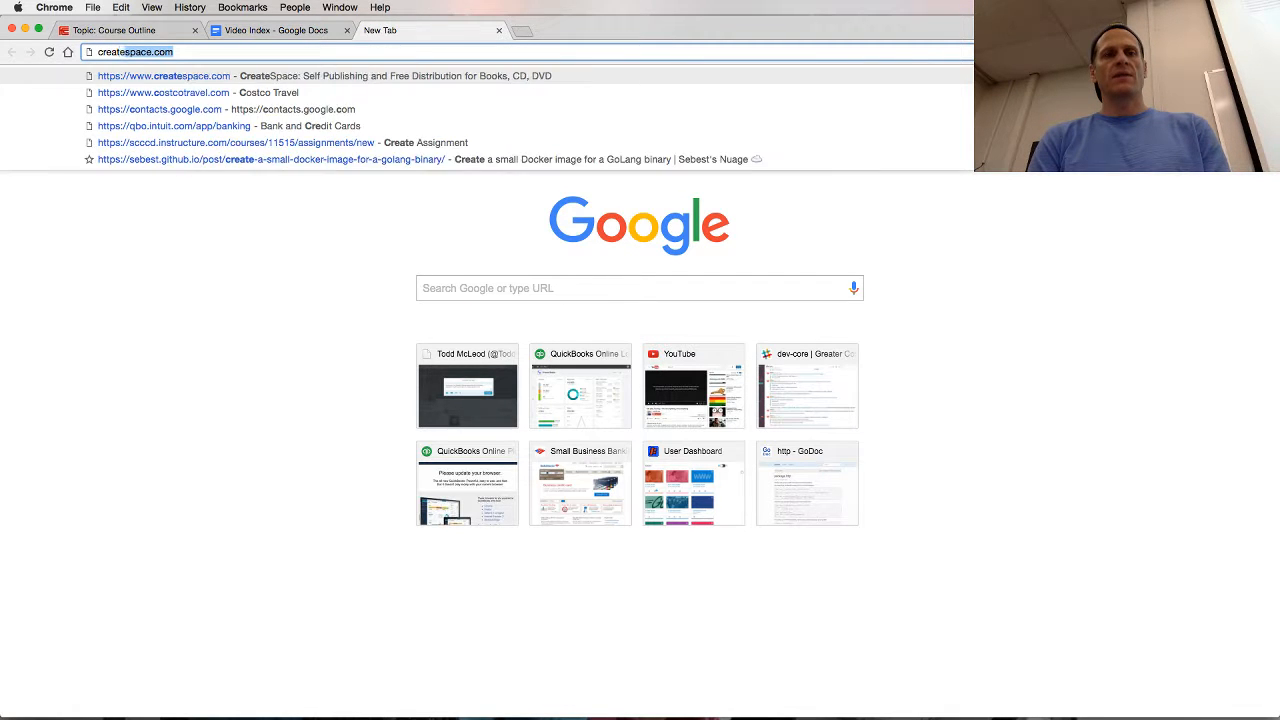
text(a)
key(Return)
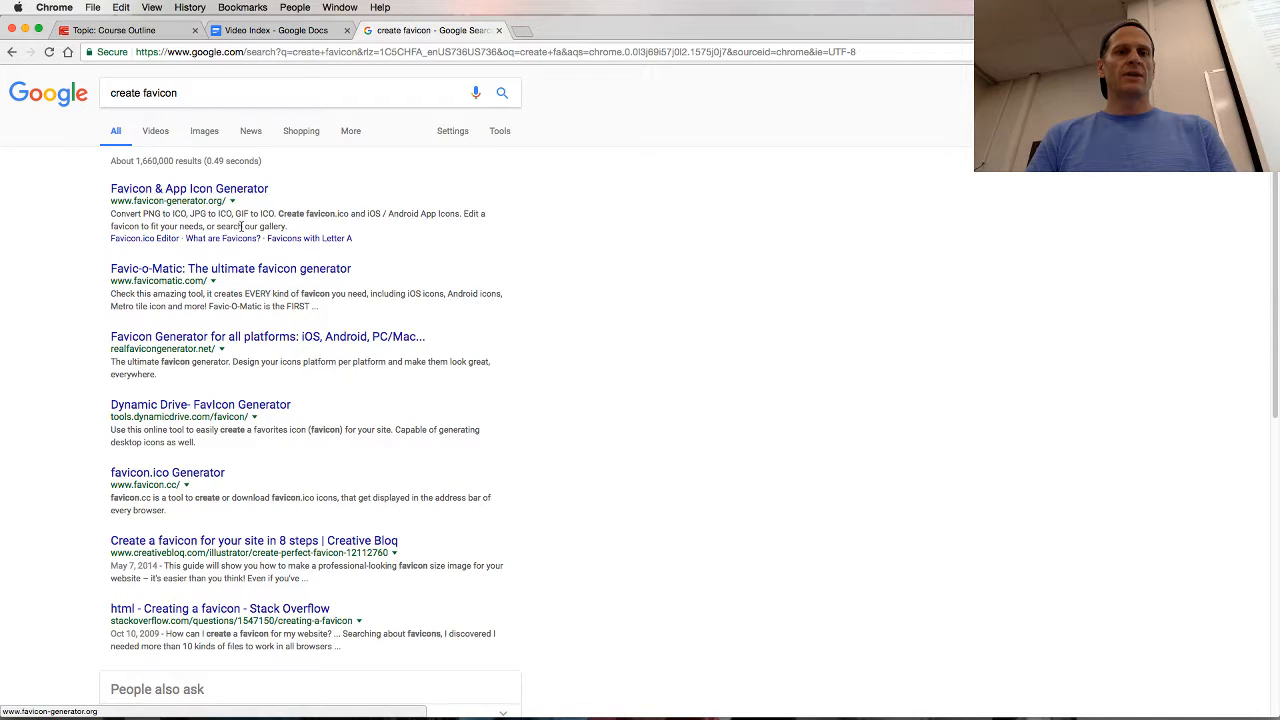
click(248, 336)
click(290, 30)
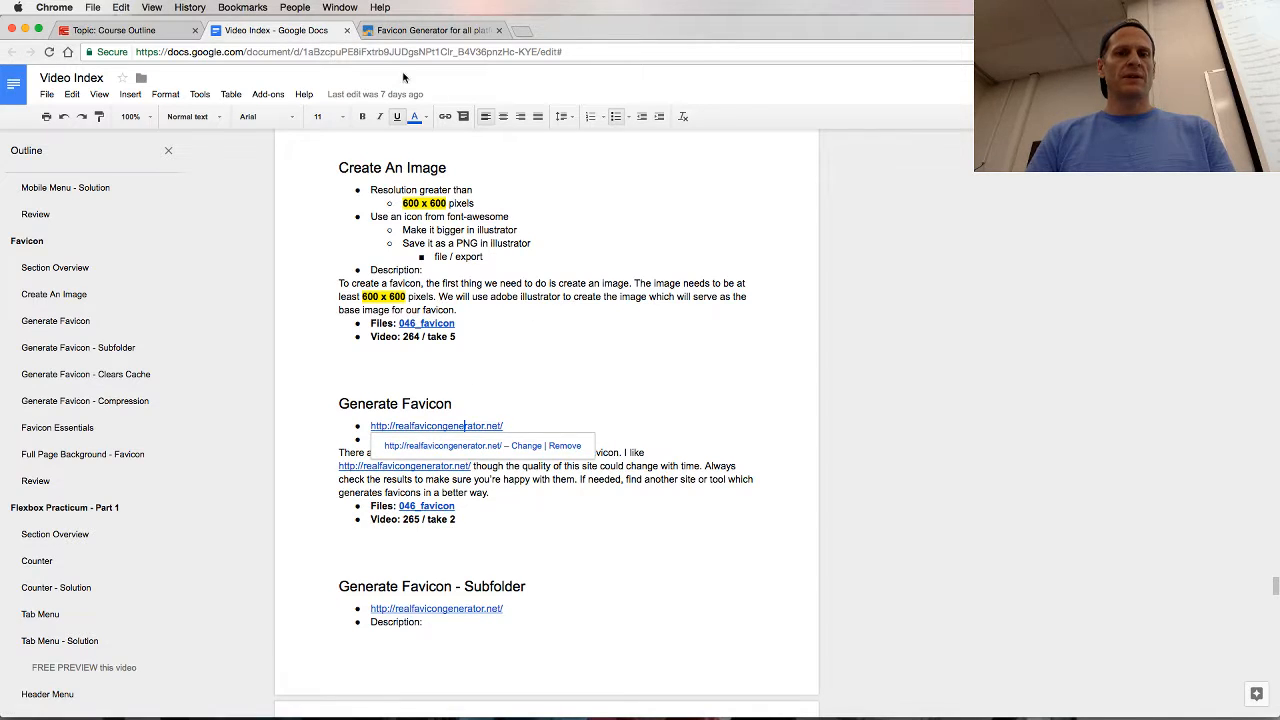
click(428, 35)
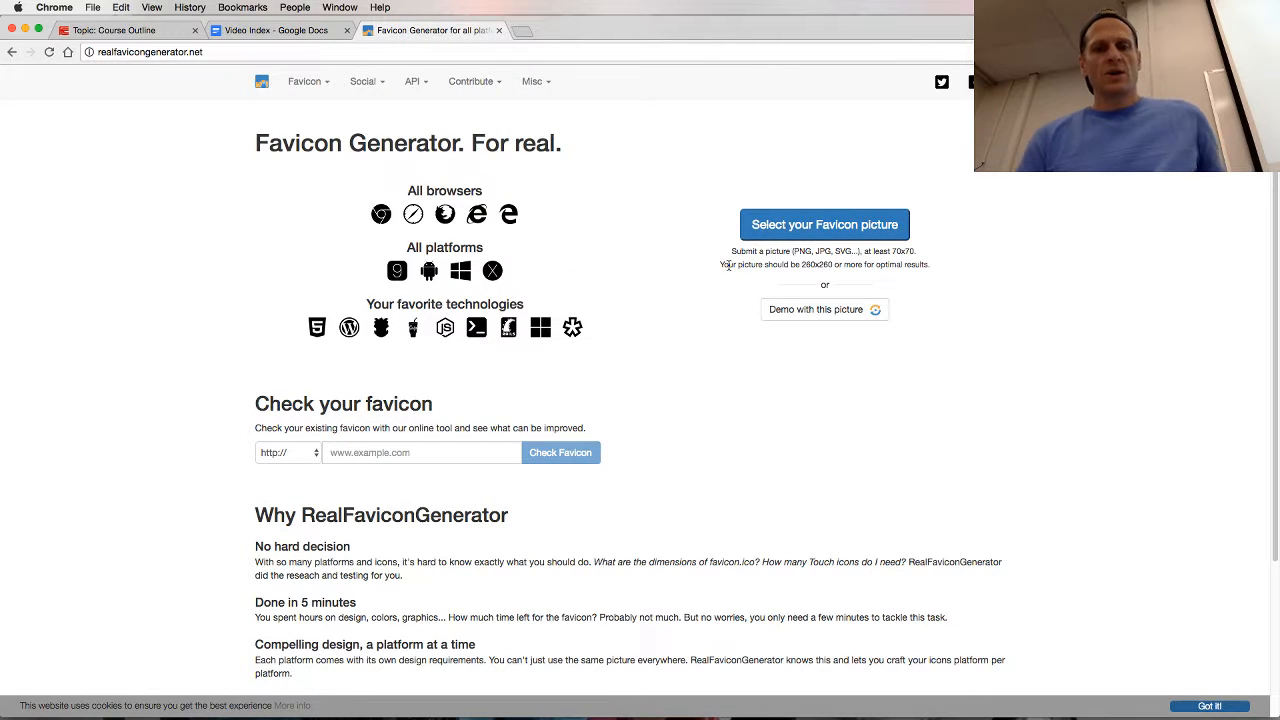
Open the favicon picture chooser, switch to Gogland, and reveal fav-base-universal-access.png from the 01_create-a-file folder in Finder.
click(826, 232)
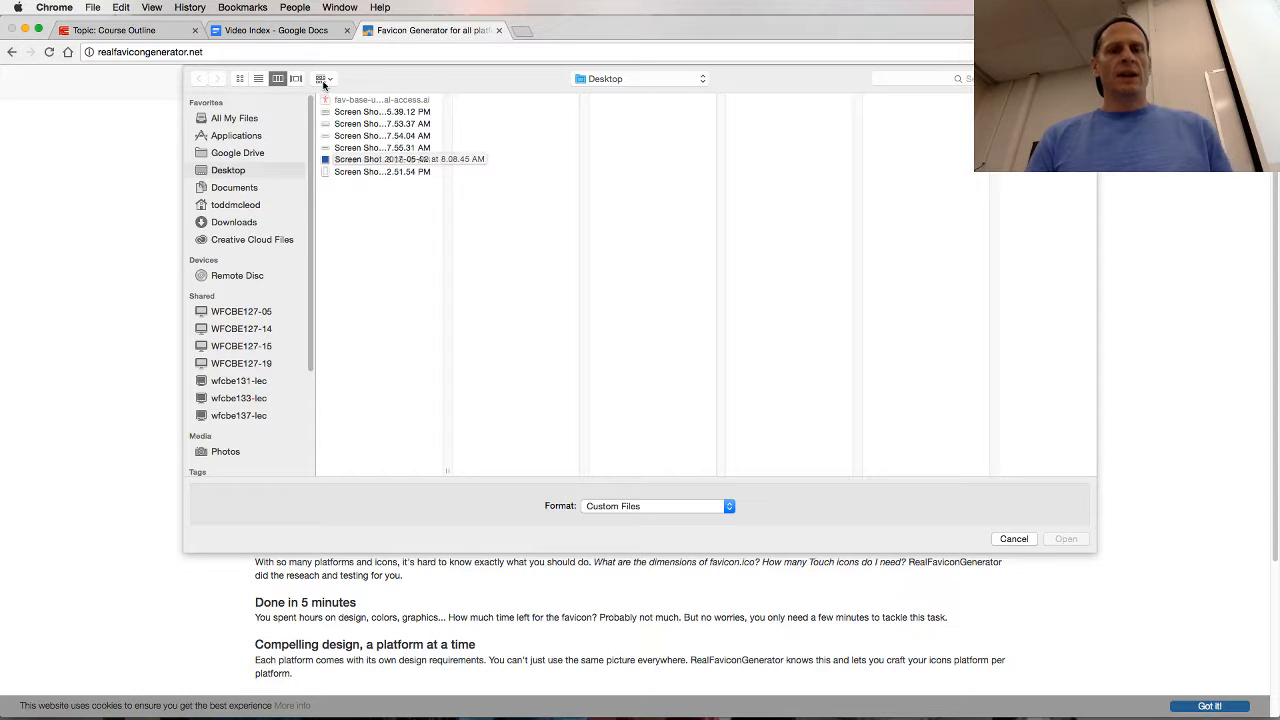
key(super+Tab)
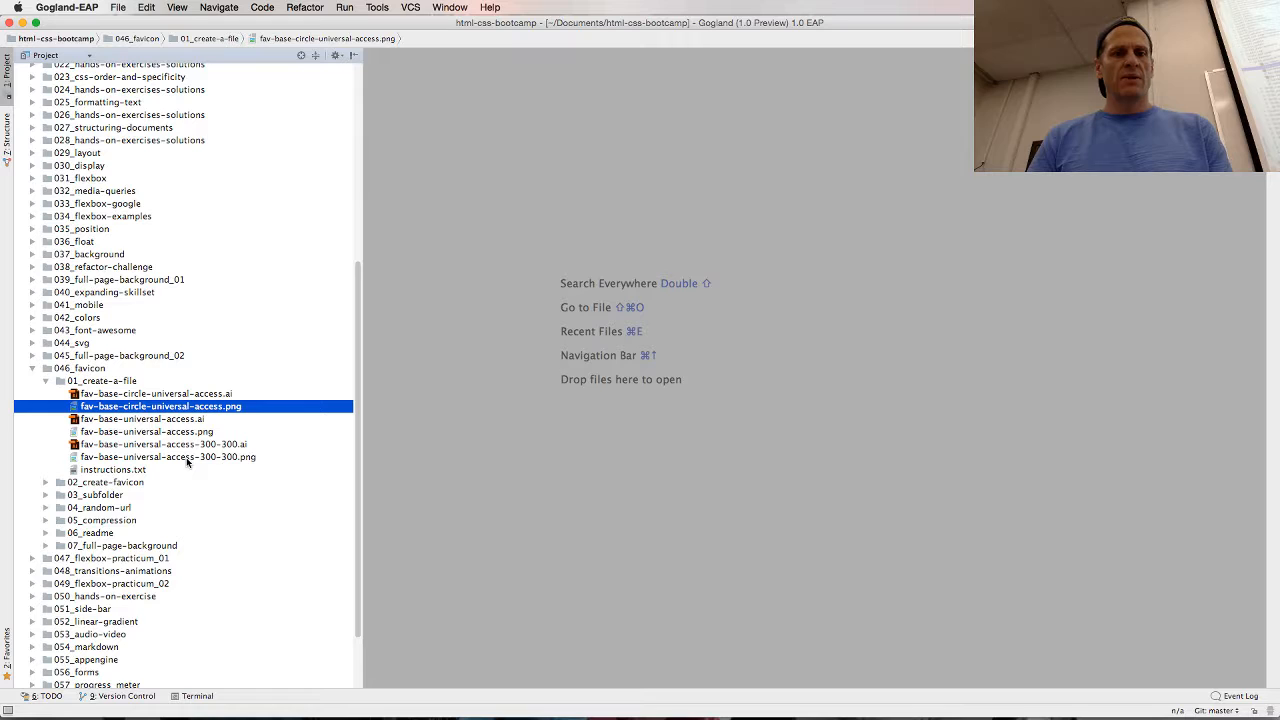
click(187, 457)
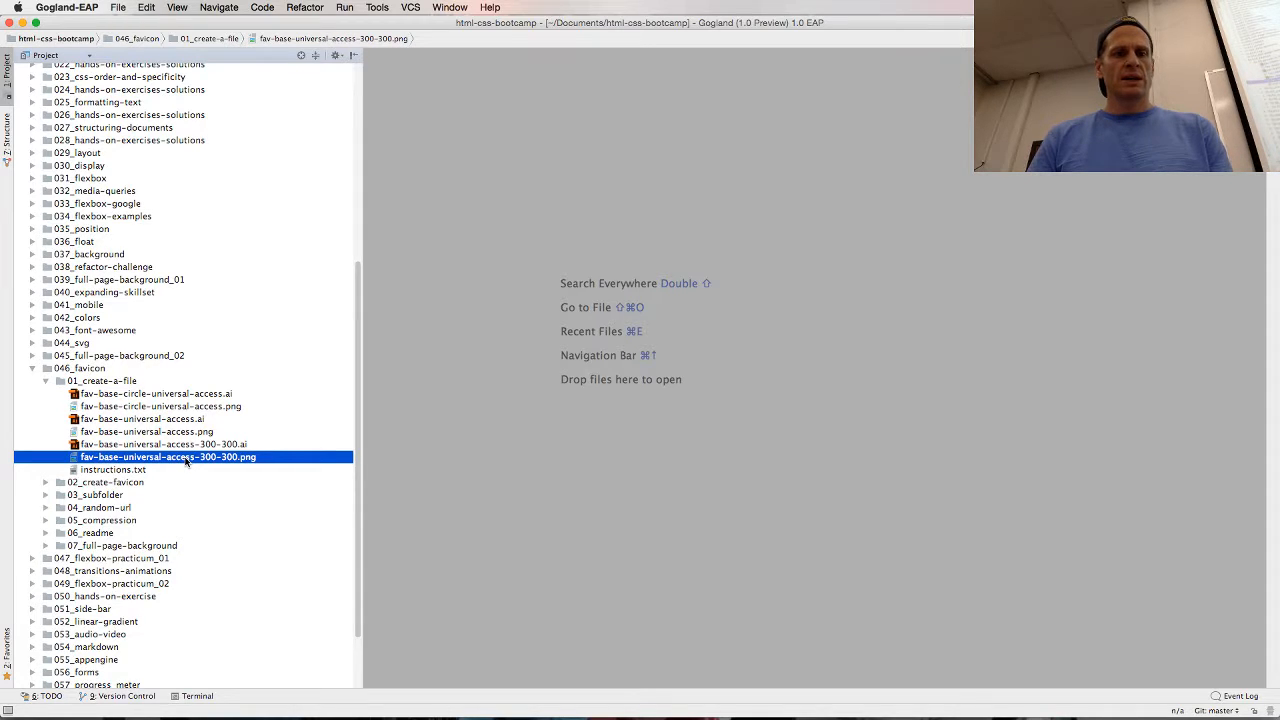
click(187, 432)
right_click(187, 433)
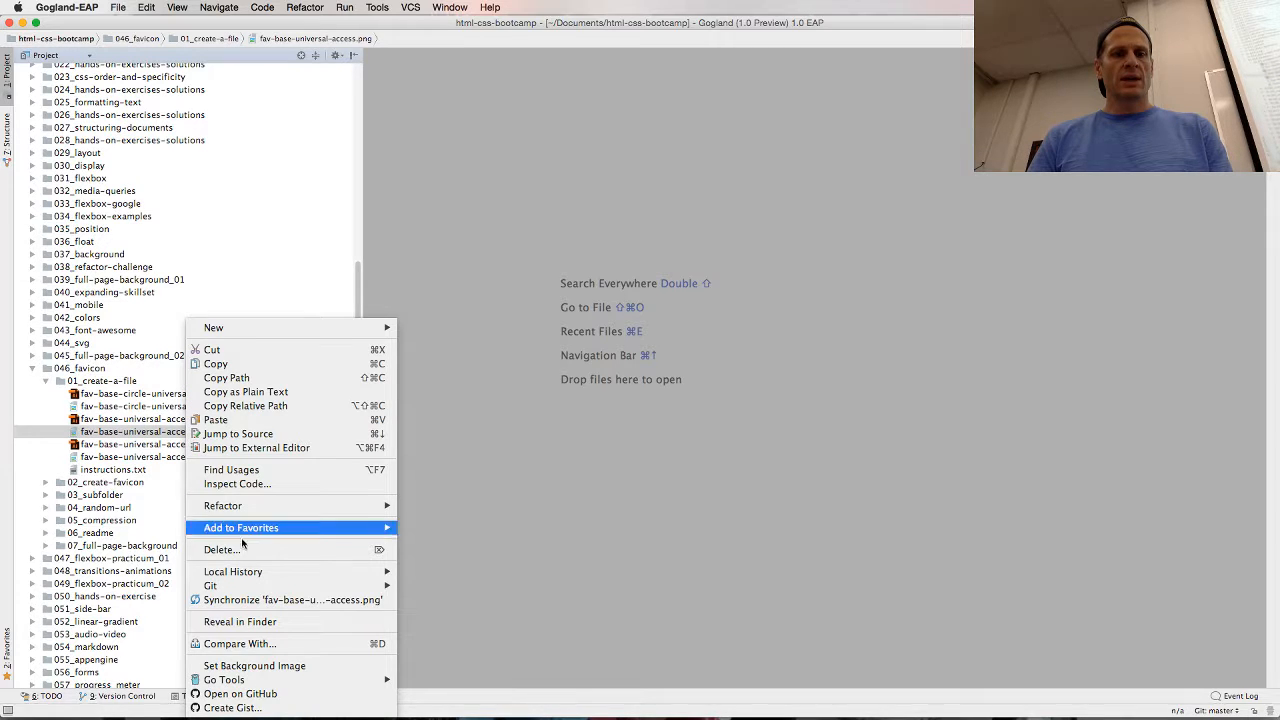
click(273, 622)
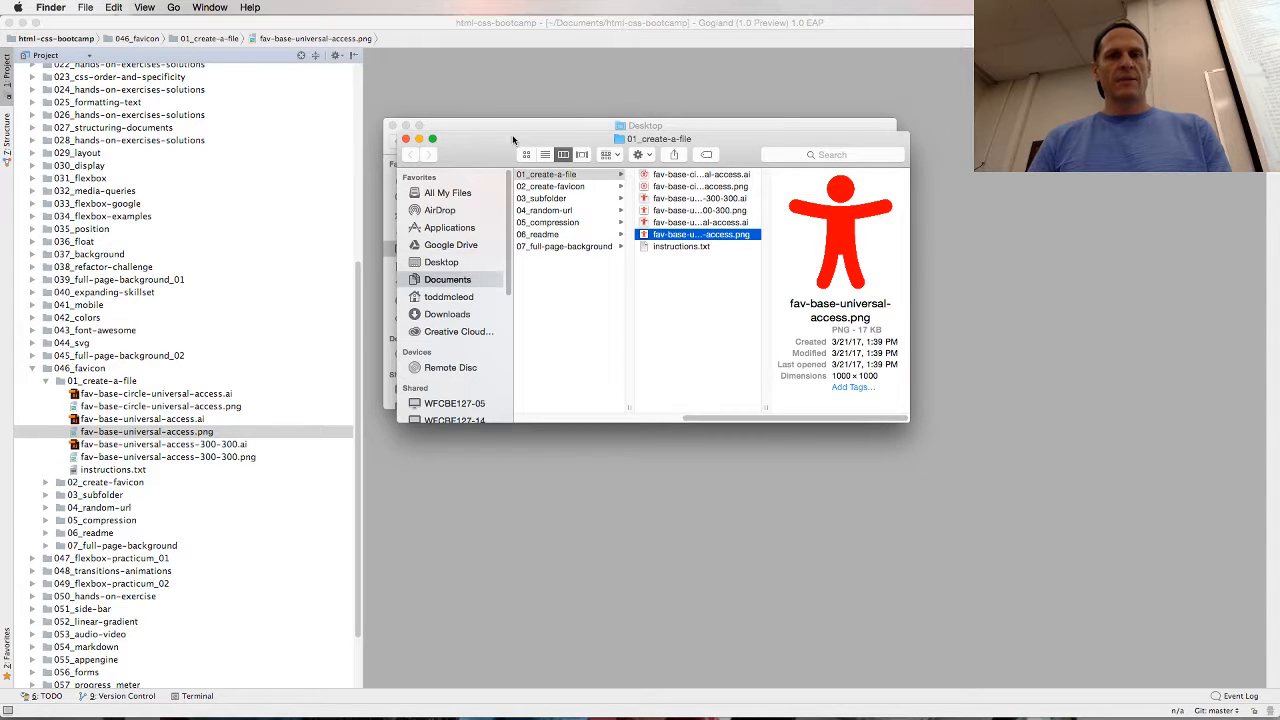
Replace the universal-access .ai file on the Desktop with a copy of fav-base-universal-access.png.
drag(490, 146, 671, 221)
click(446, 250)
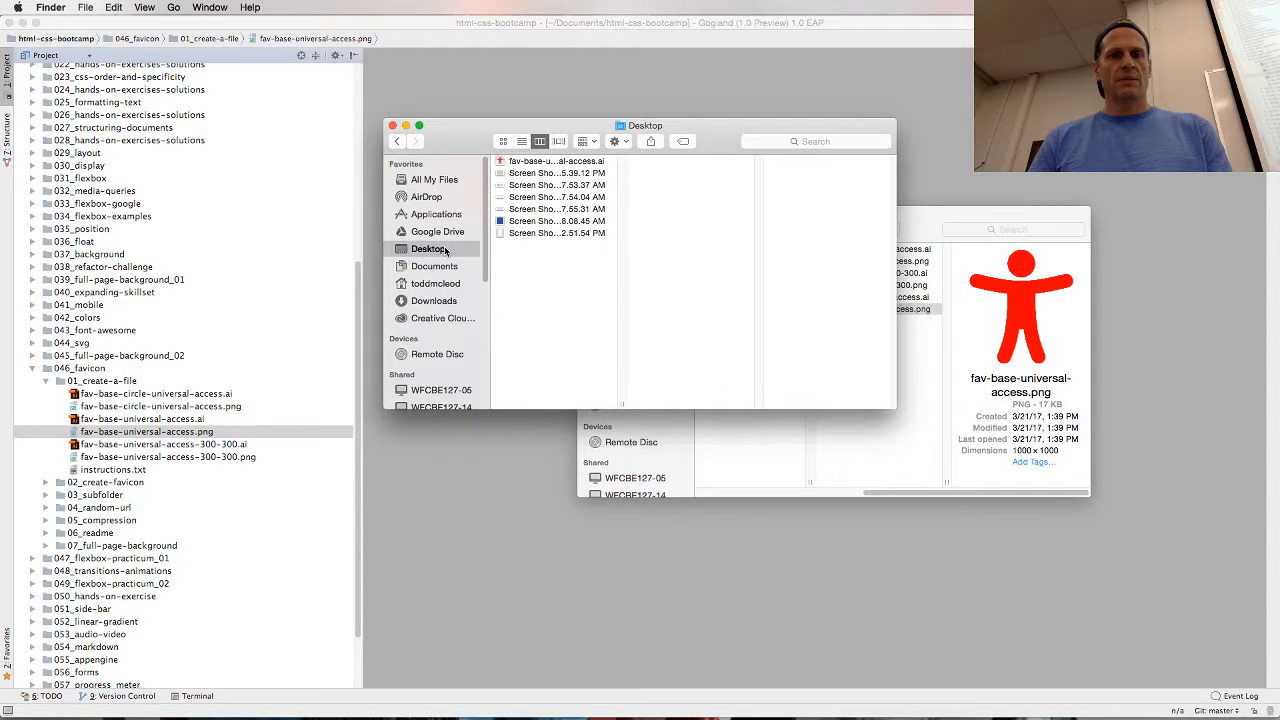
click(527, 174)
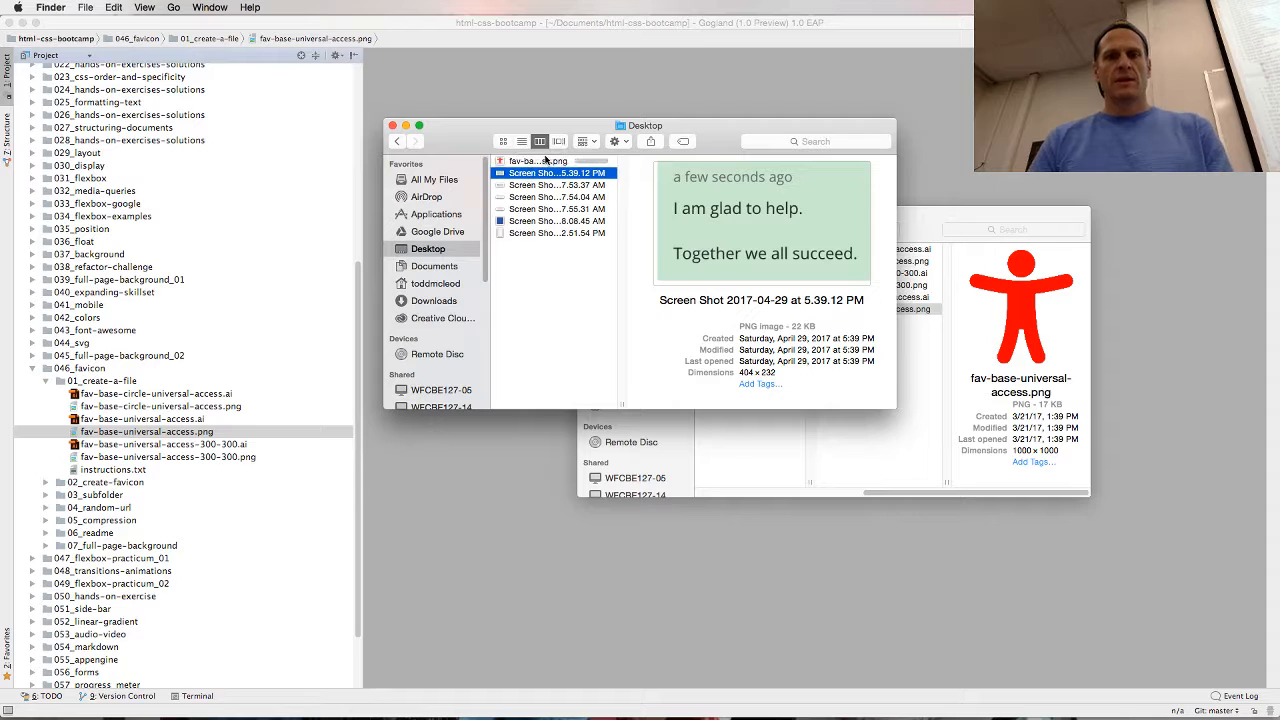
click(546, 161)
Switch to Chrome and submit fav-base-universal-access.png from the Desktop as the favicon picture.
key(super+Tab)
key(super+Tab)
key(super+Tab)
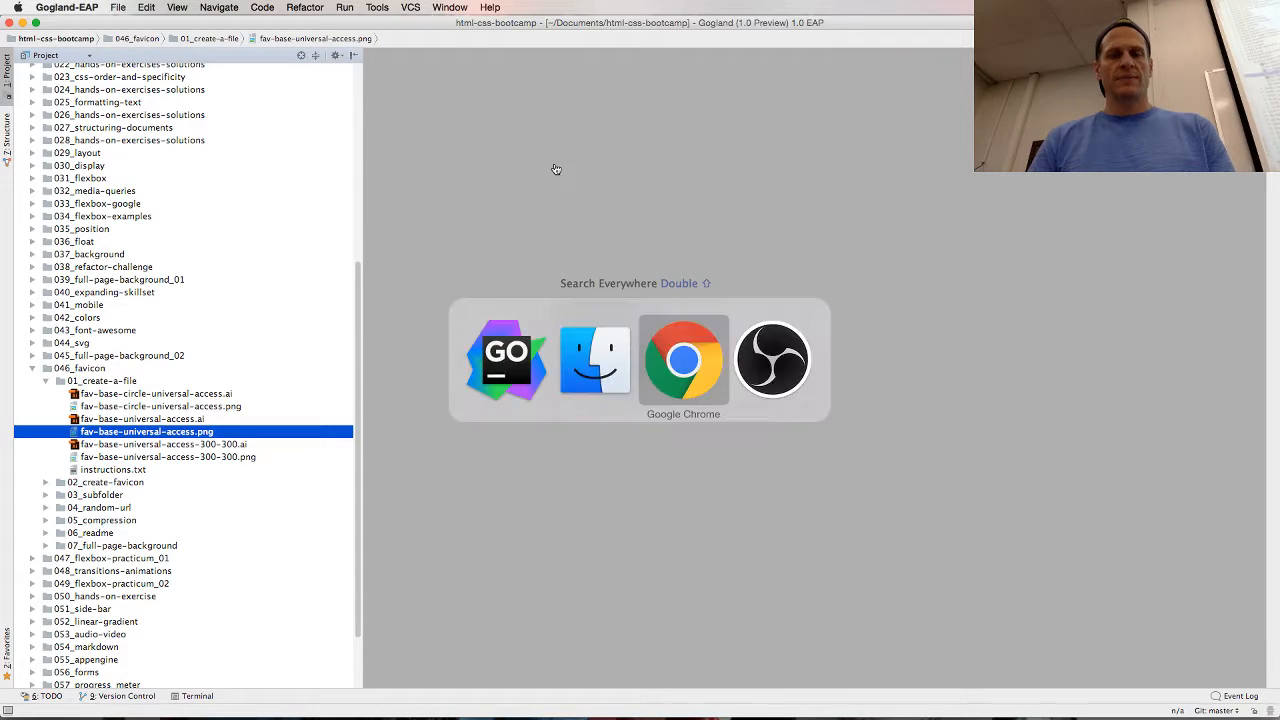
click(365, 101)
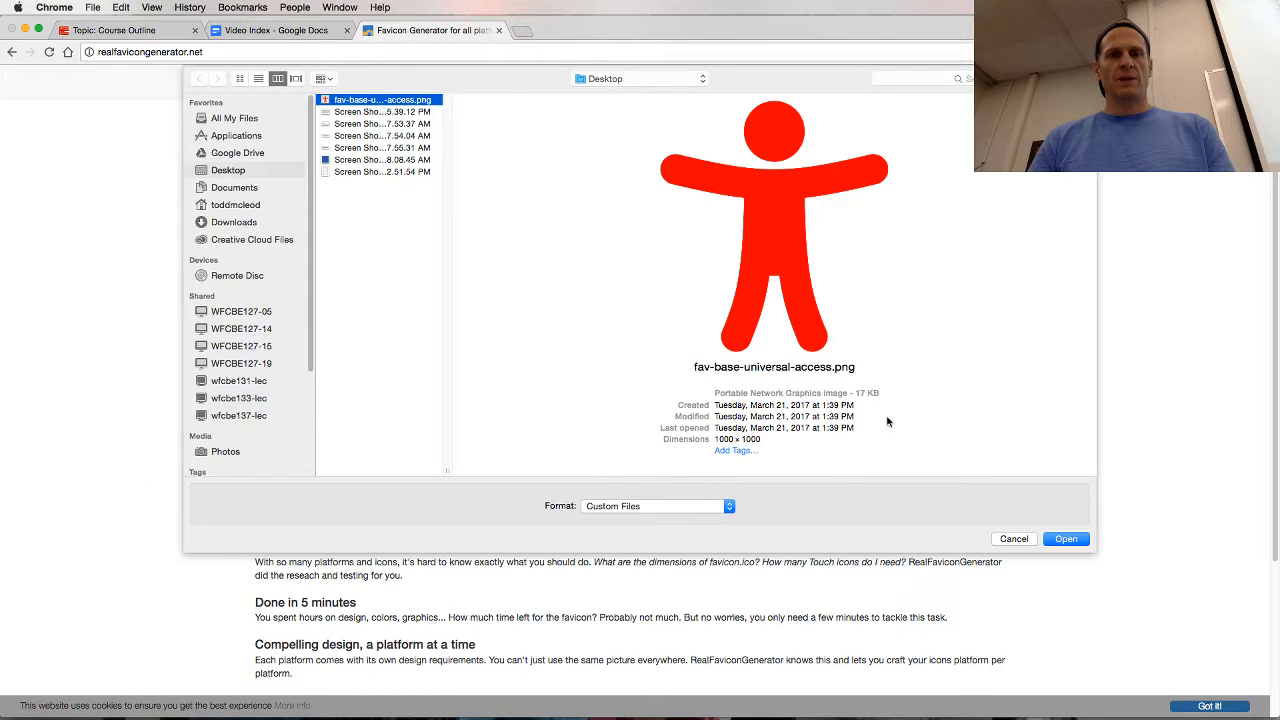
click(1076, 540)
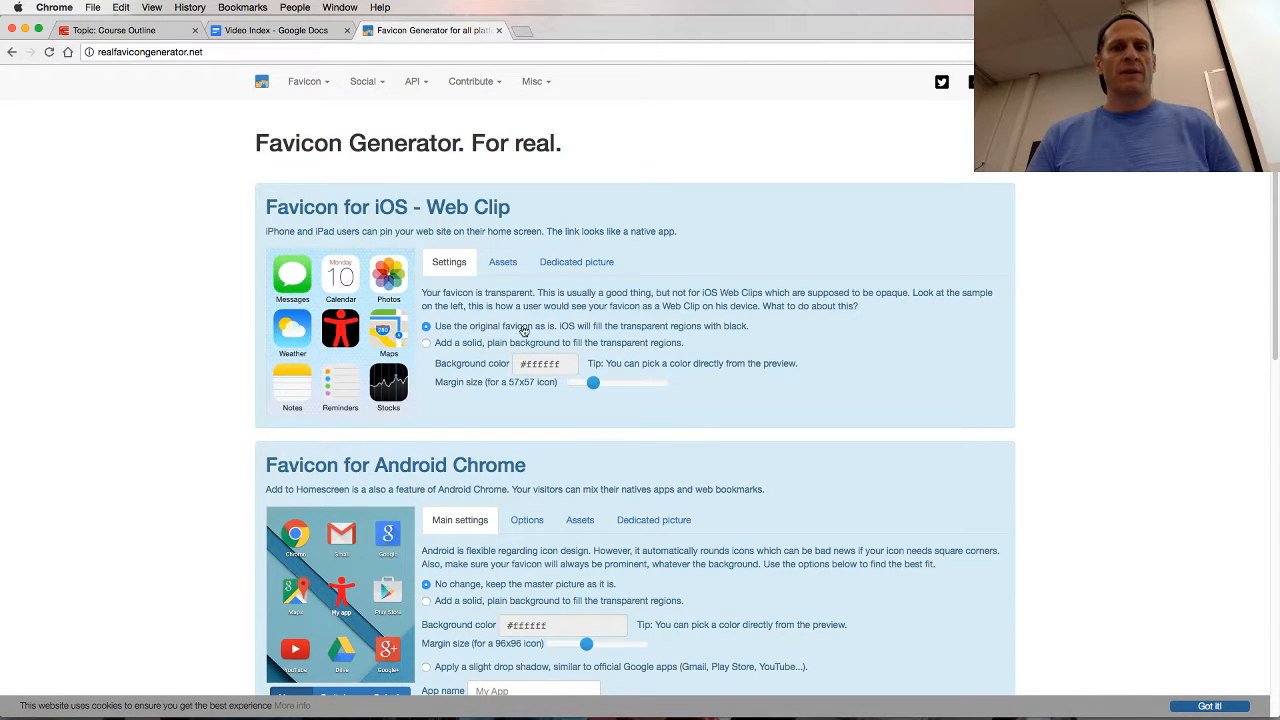
Fill the iOS Web Clip icon's transparent regions with a solid, plain background, keeping the 4 px margin.
click(453, 346)
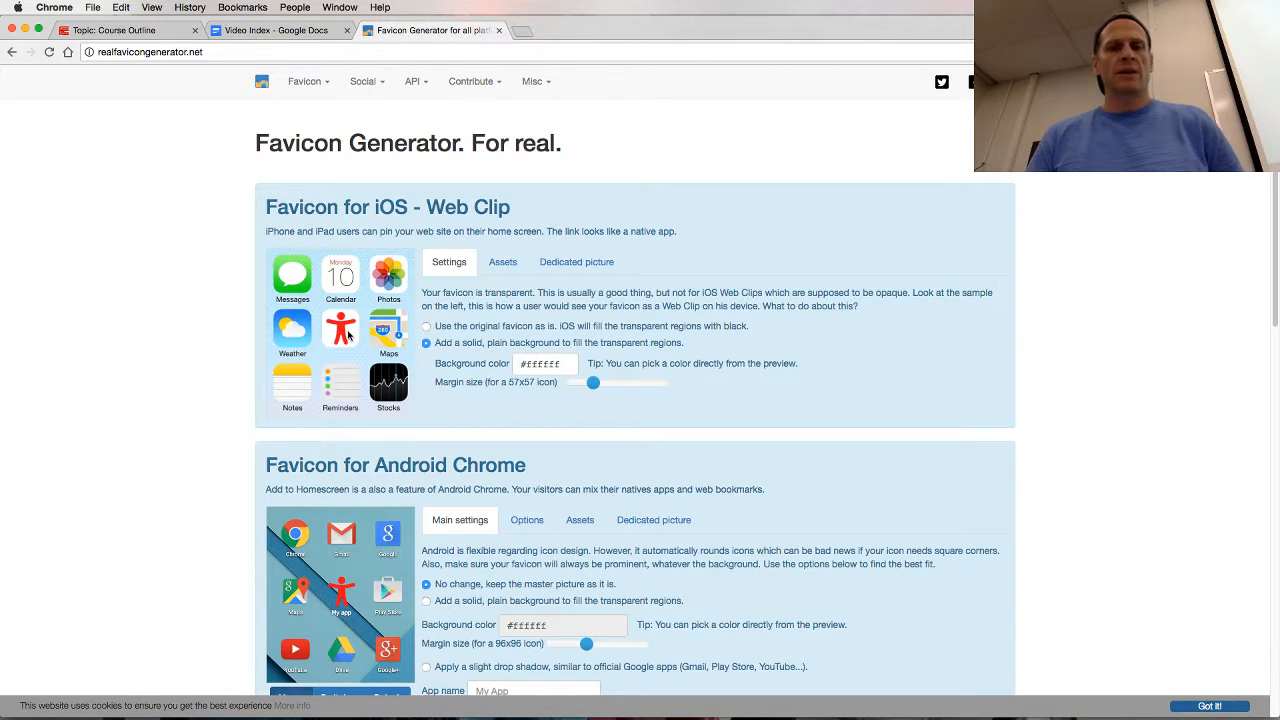
mouse_move(596, 387)
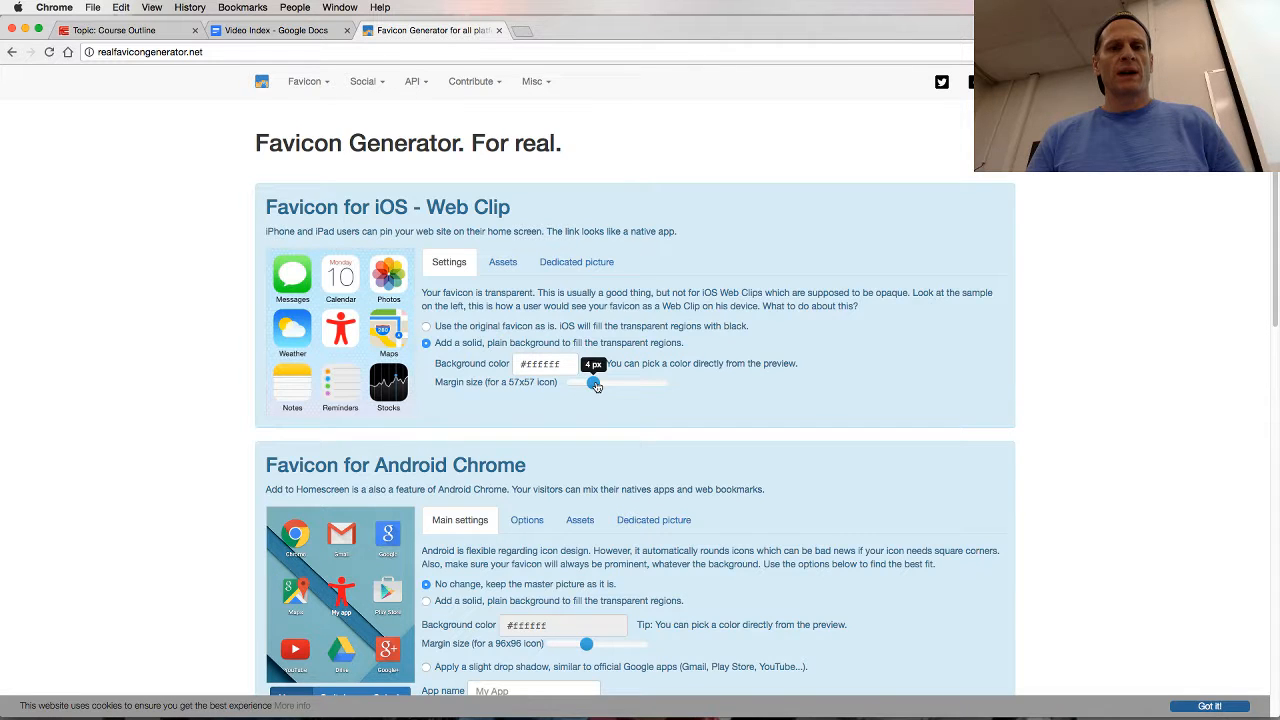
mouse_move(595, 386)
mouse_down()
mouse_move(687, 392)
mouse_move(558, 393)
mouse_move(594, 393)
mouse_up()
Review the asset, dedicated picture and general settings for the iOS Web Clip favicon.
click(502, 261)
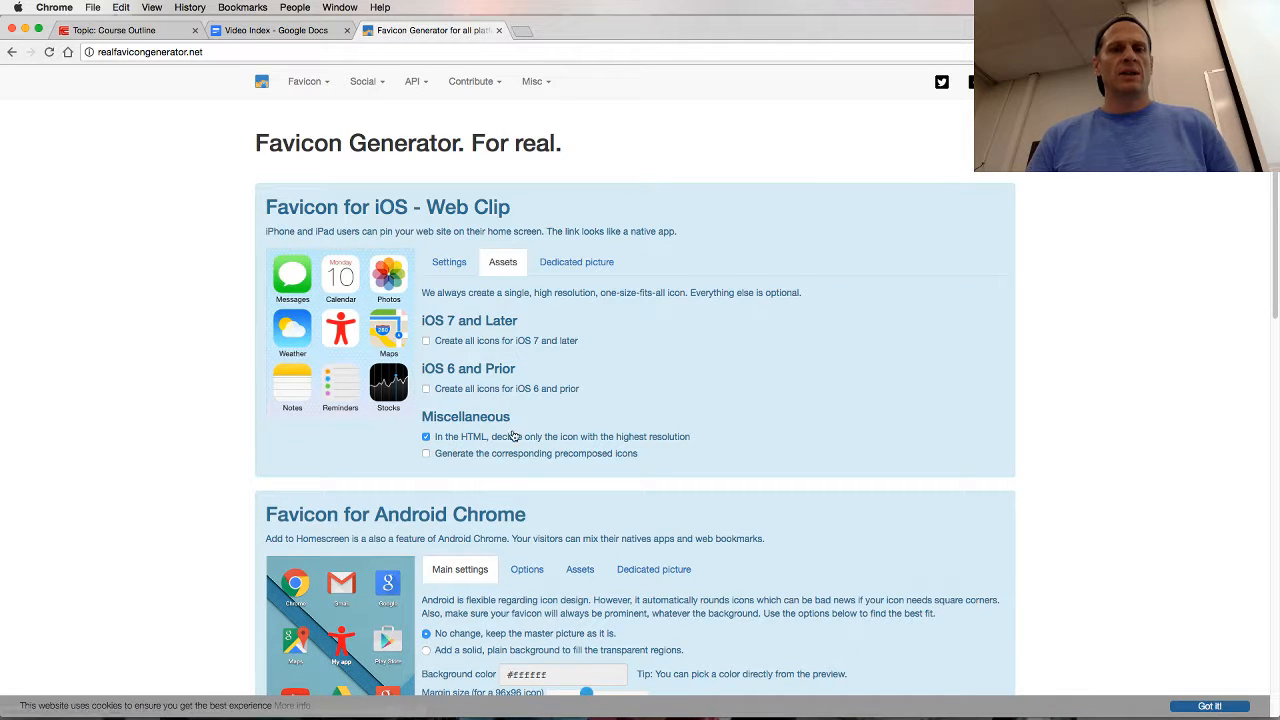
click(458, 264)
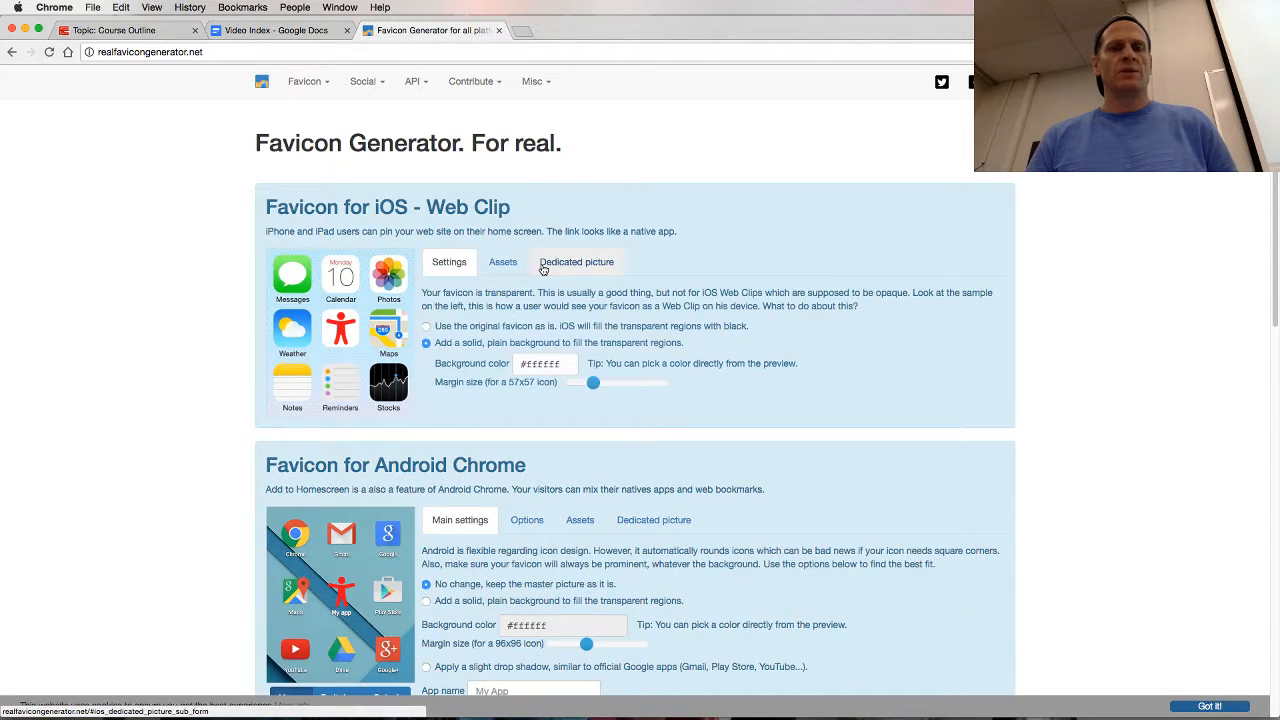
scroll(514, 290, down, 5)
scroll(533, 432, up, 2)
scroll(533, 432, up, 5)
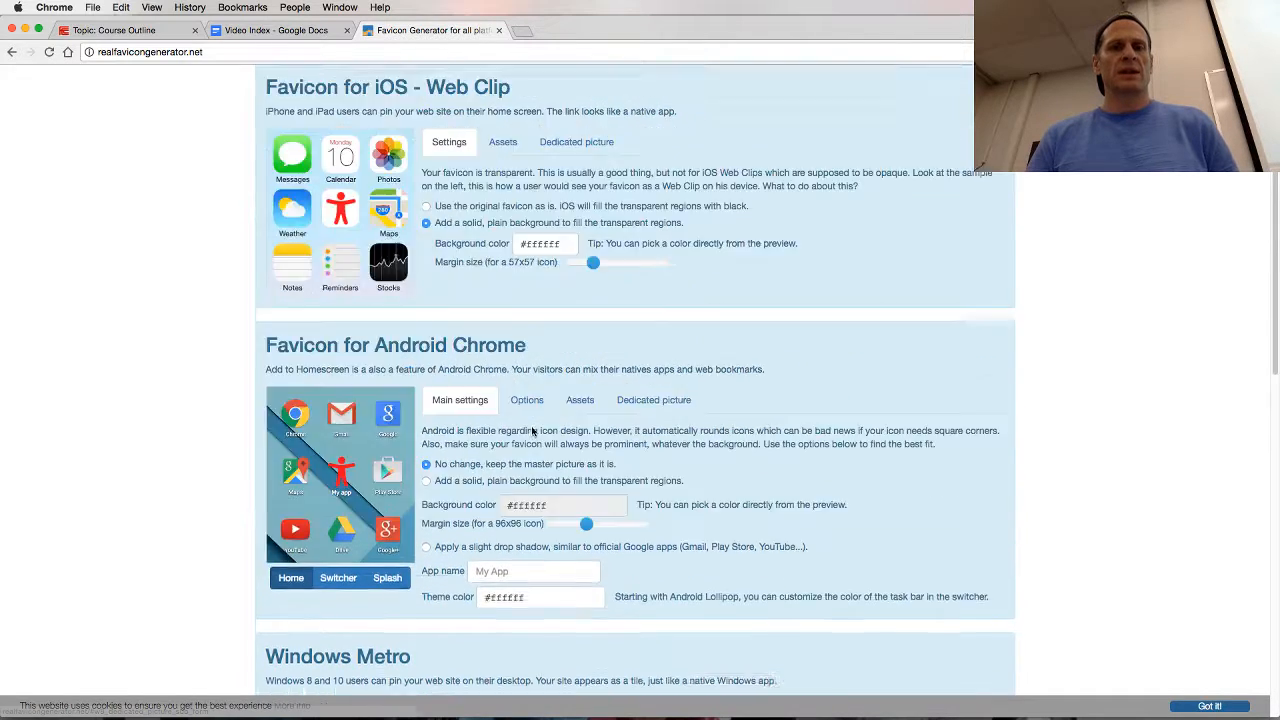
click(503, 262)
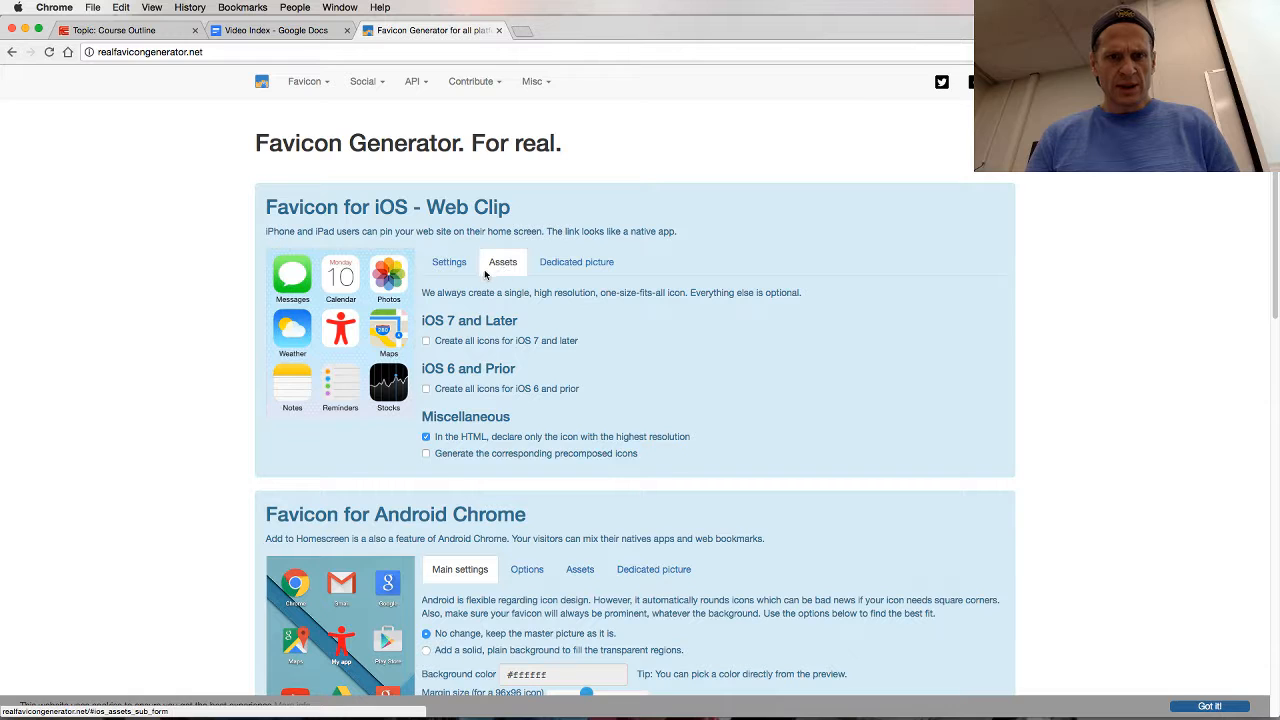
click(454, 268)
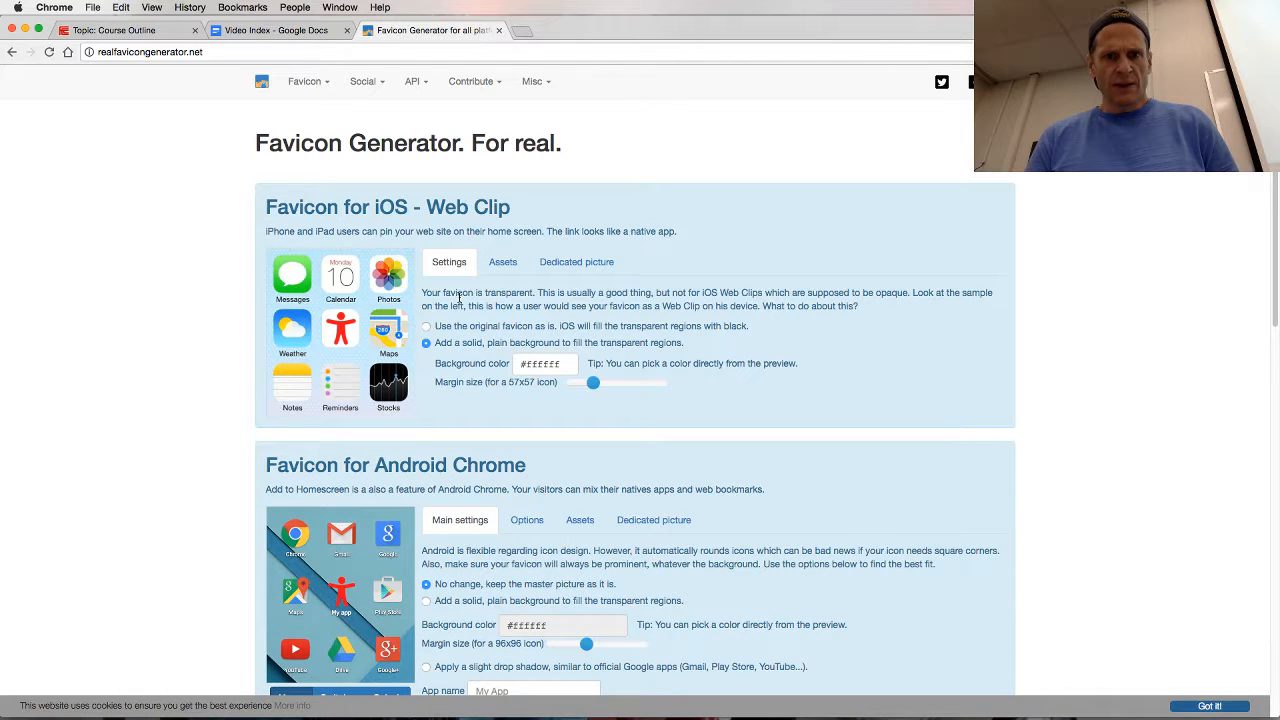
click(578, 263)
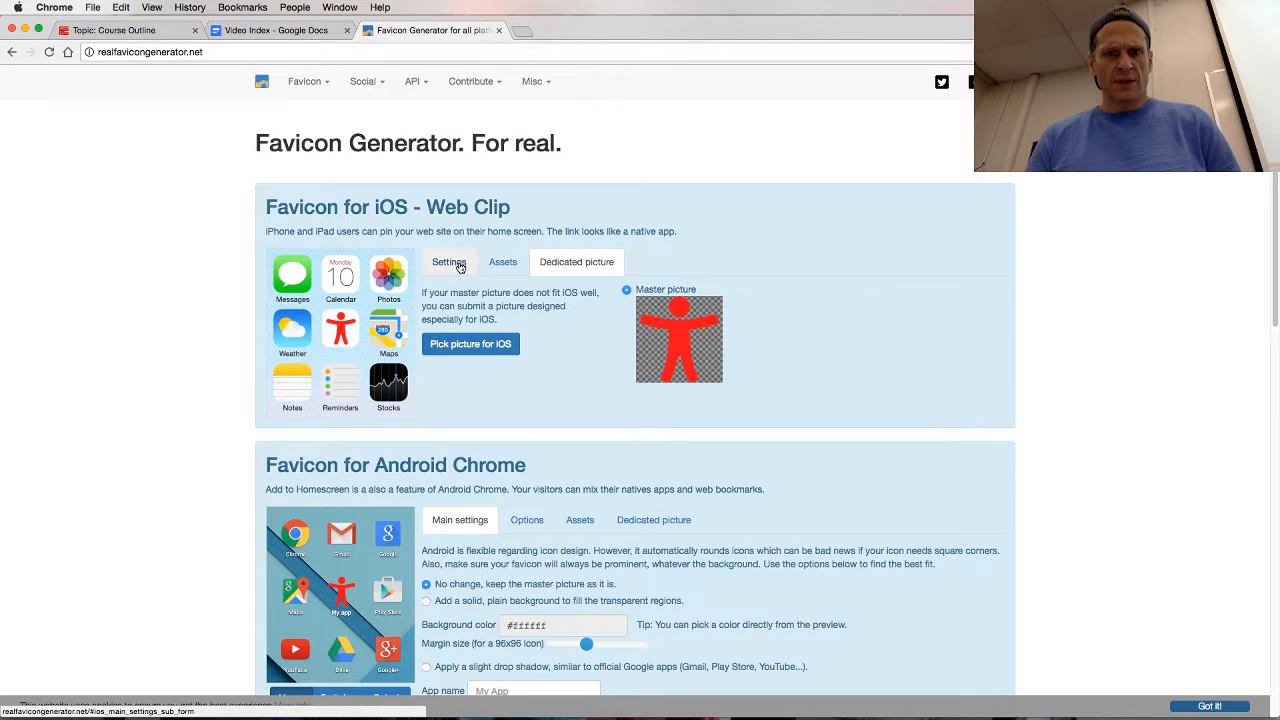
click(460, 263)
Try the slight drop shadow on the Android Chrome icon and settle on a solid, plain background.
scroll(467, 422, down, 7)
scroll(467, 422, up, 2)
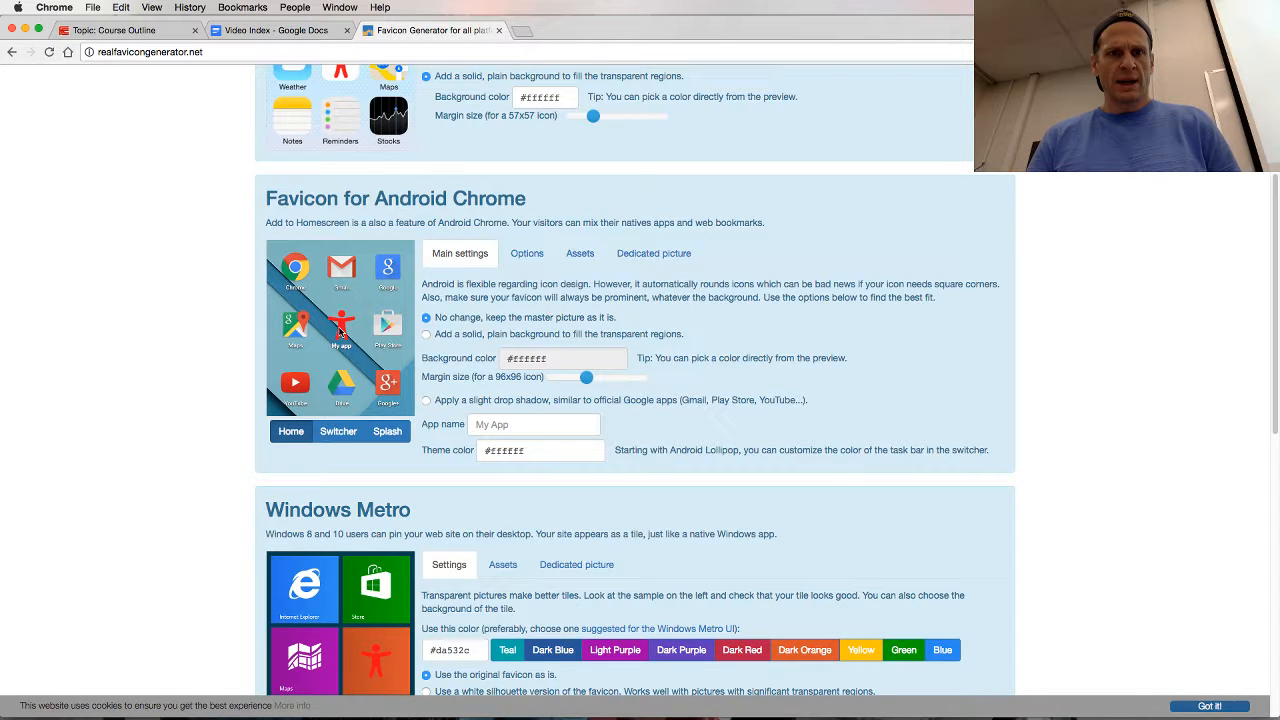
click(478, 341)
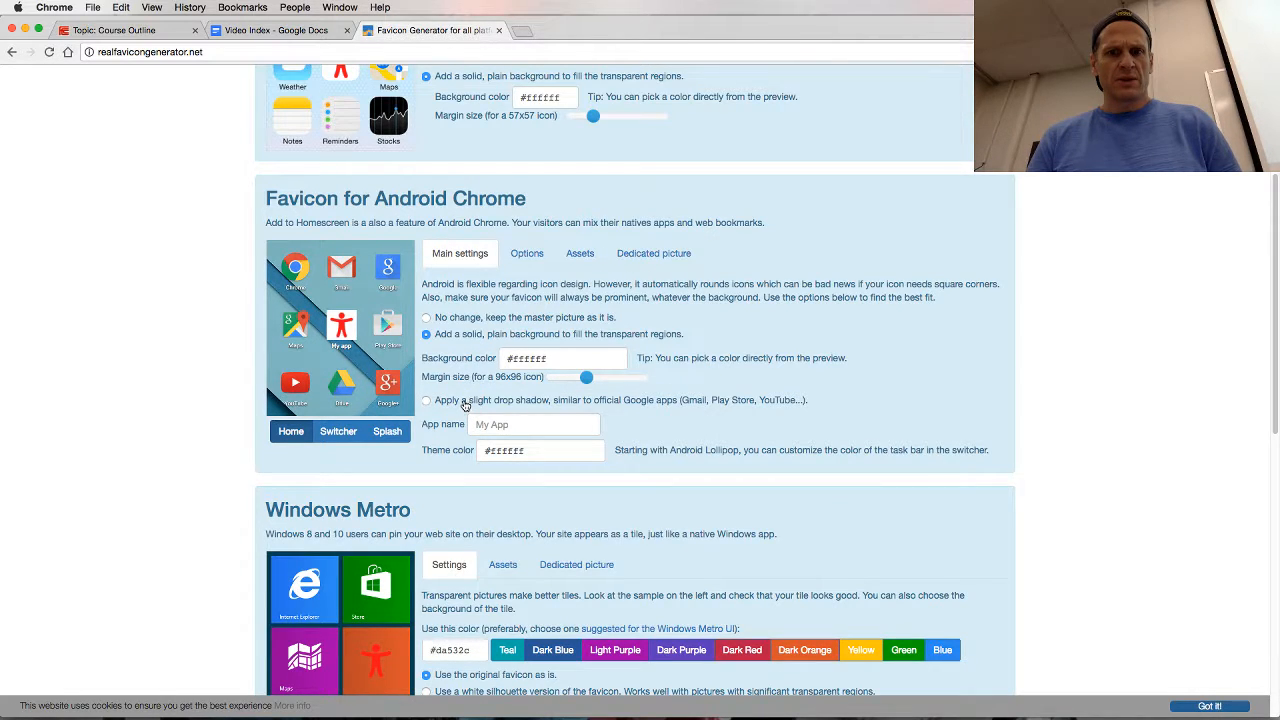
click(465, 401)
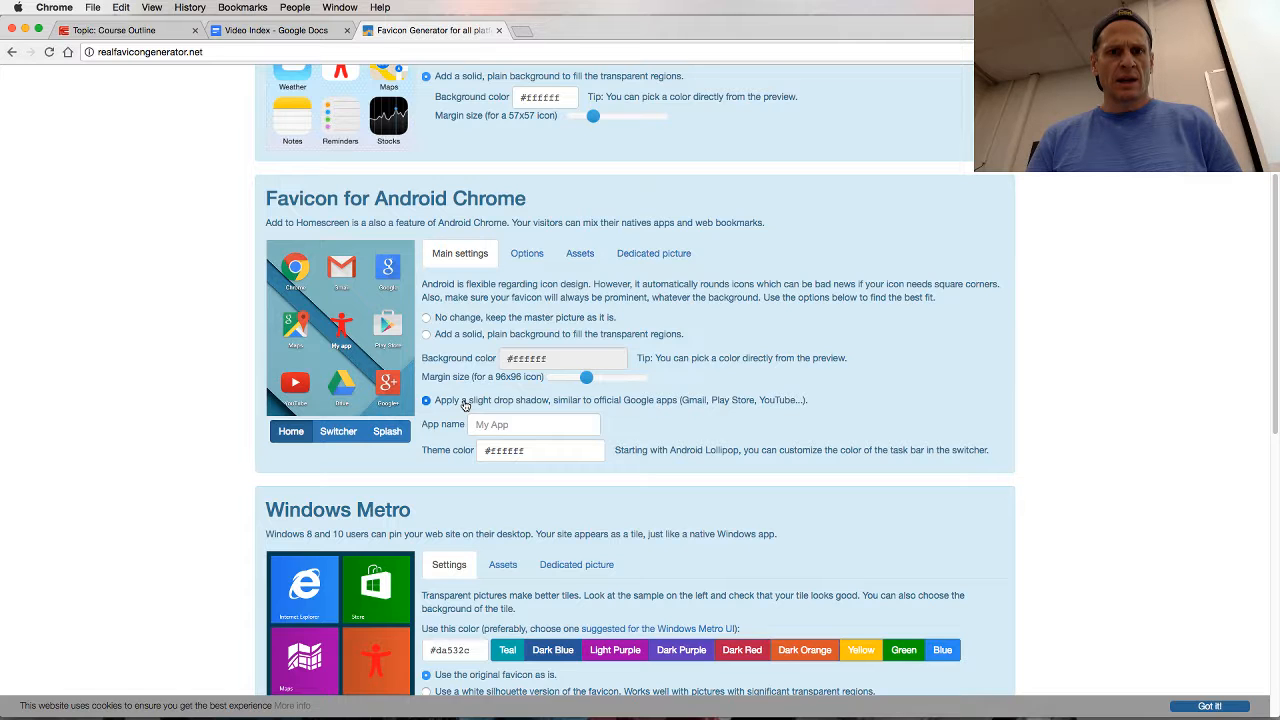
click(461, 336)
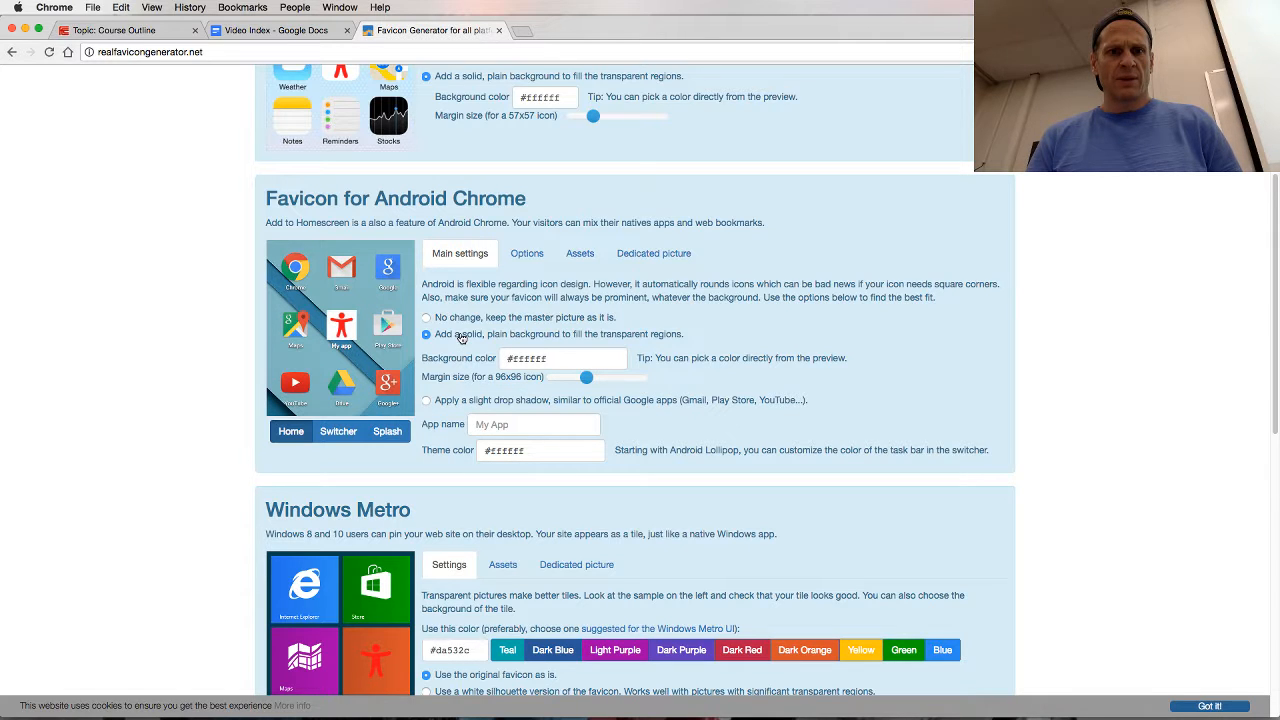
Enter "Red Guy" as the Android Chrome app name and replace it with "Burning Man".
click(505, 424)
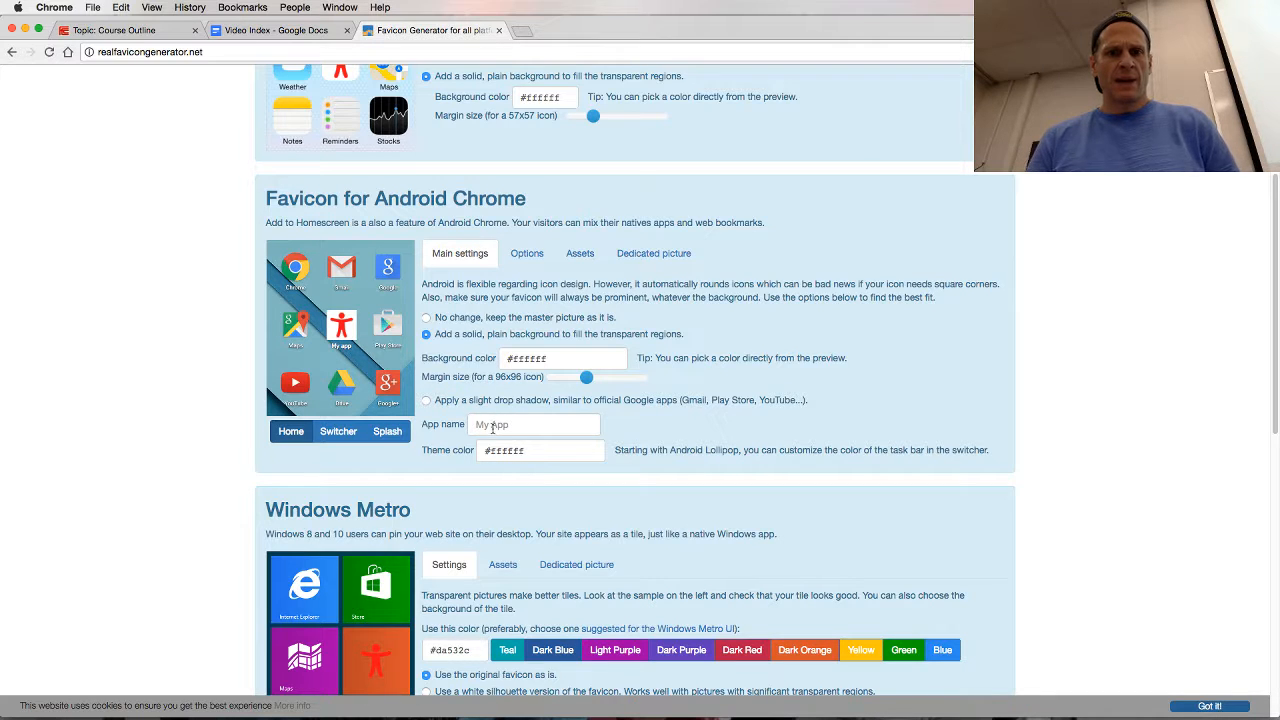
text(Re)
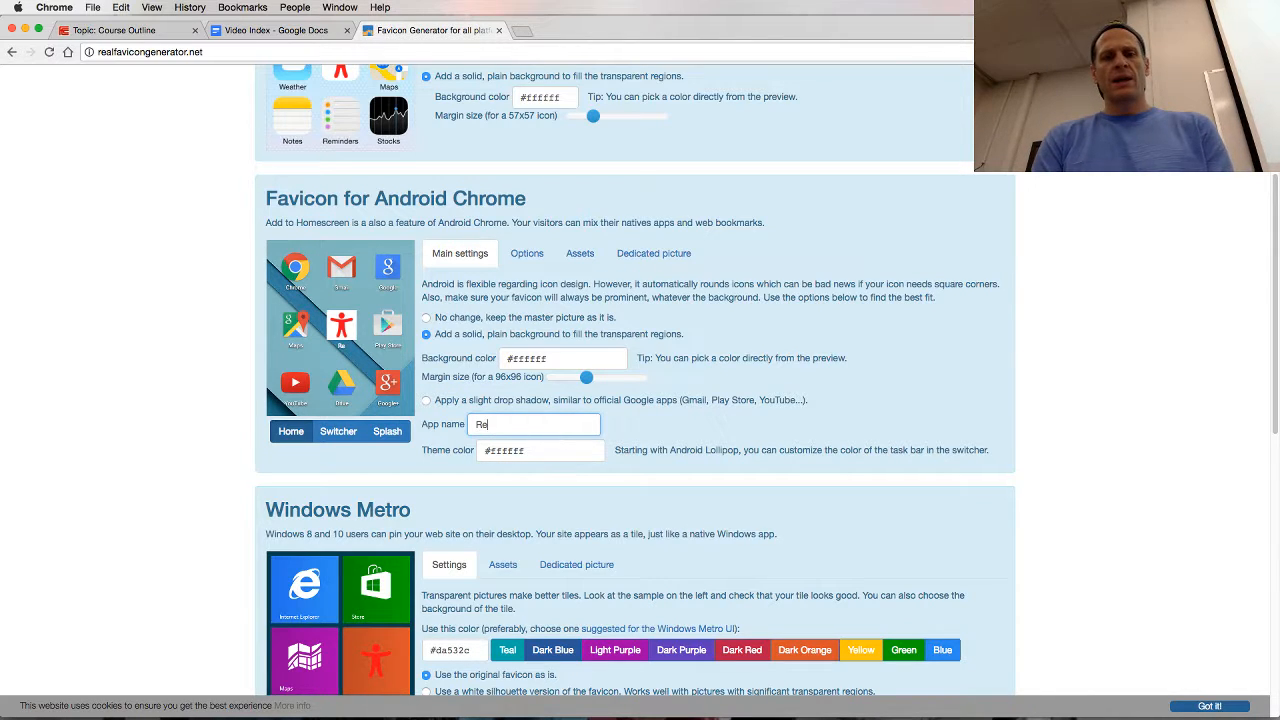
text(d Guy)
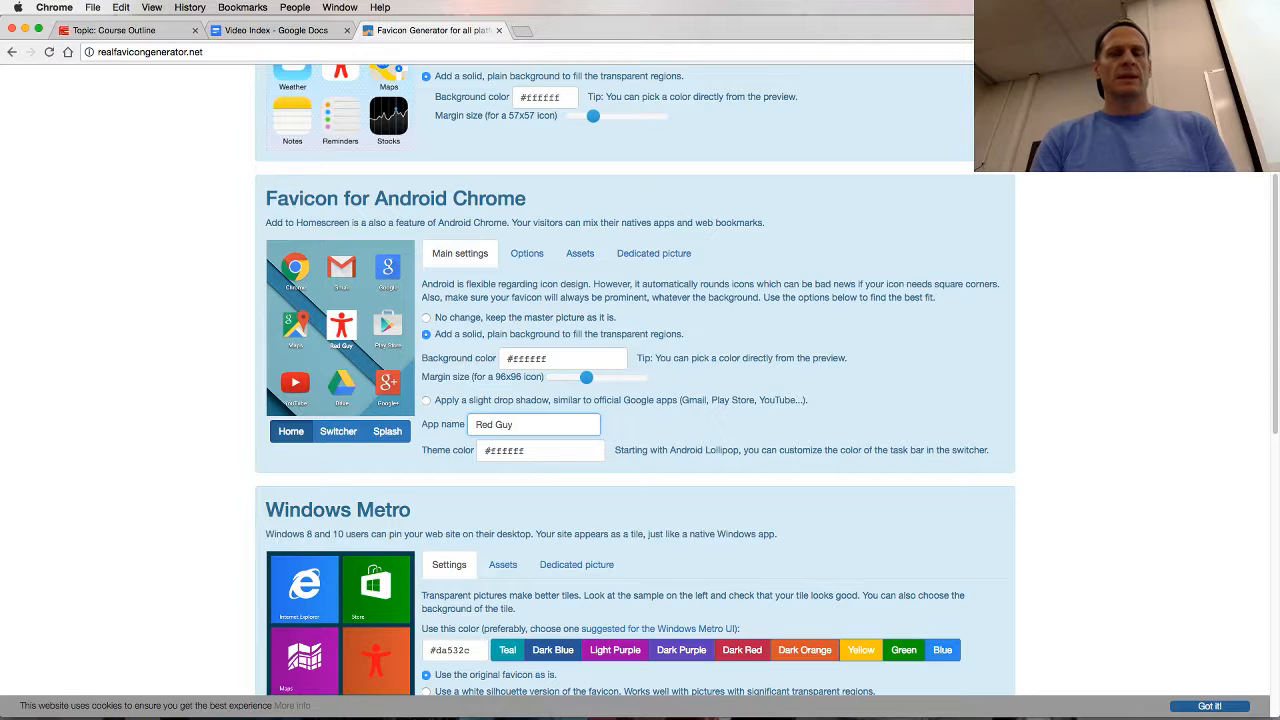
key(BackSpace)
key(BackSpace)
key(BackSpace)
key(BackSpace)
key(BackSpace)
key(BackSpace)
key(BackSpace)
text(Burn)
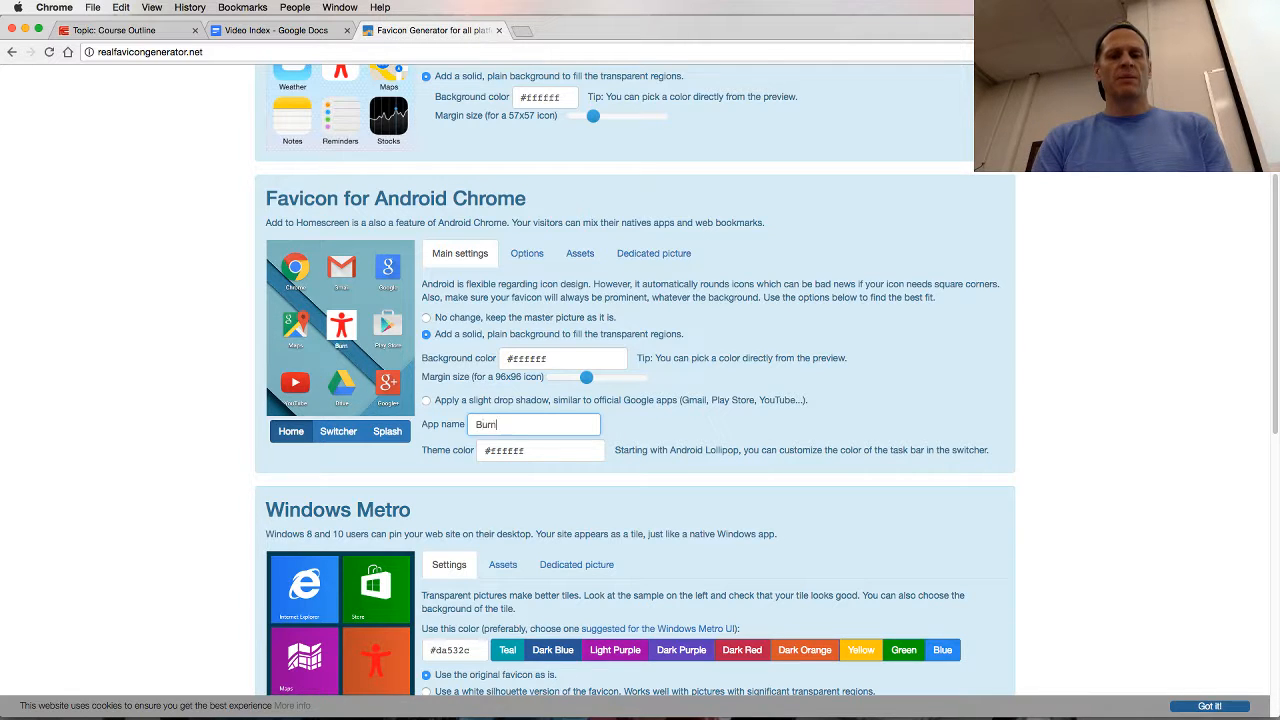
text(ing Man)
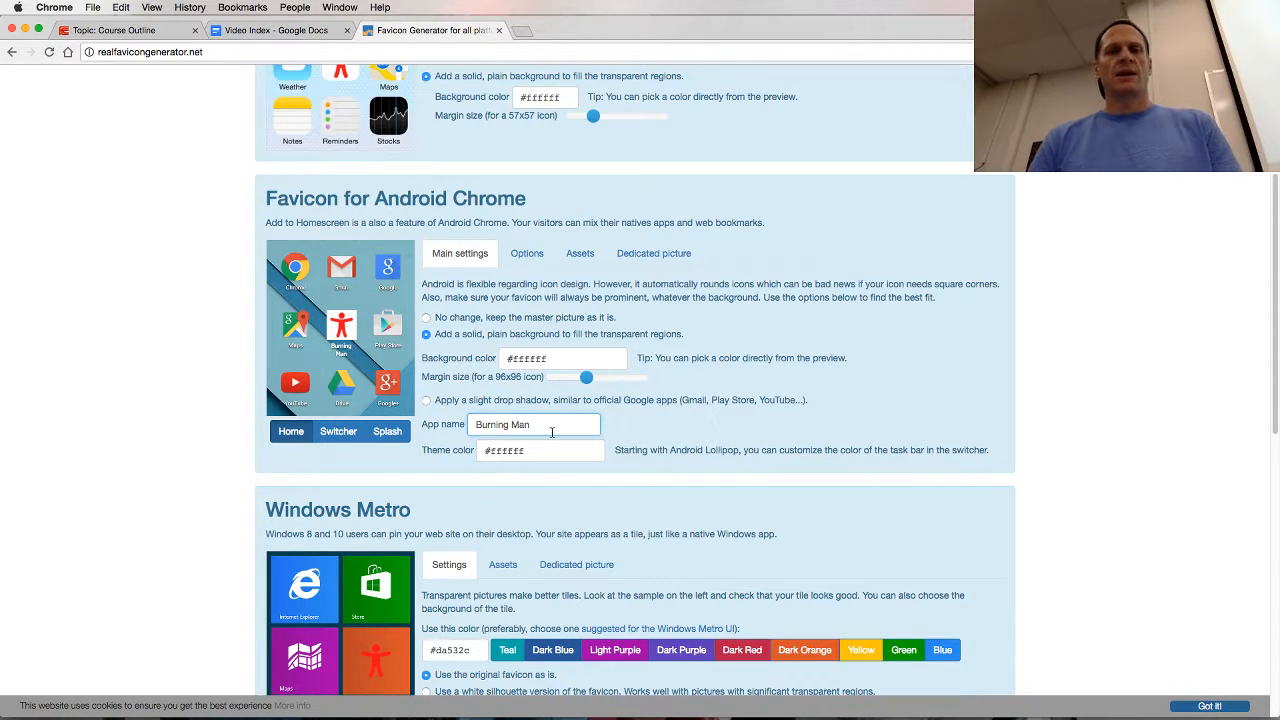
Review the options, assets and dedicated picture settings for the Android Chrome favicon.
click(517, 262)
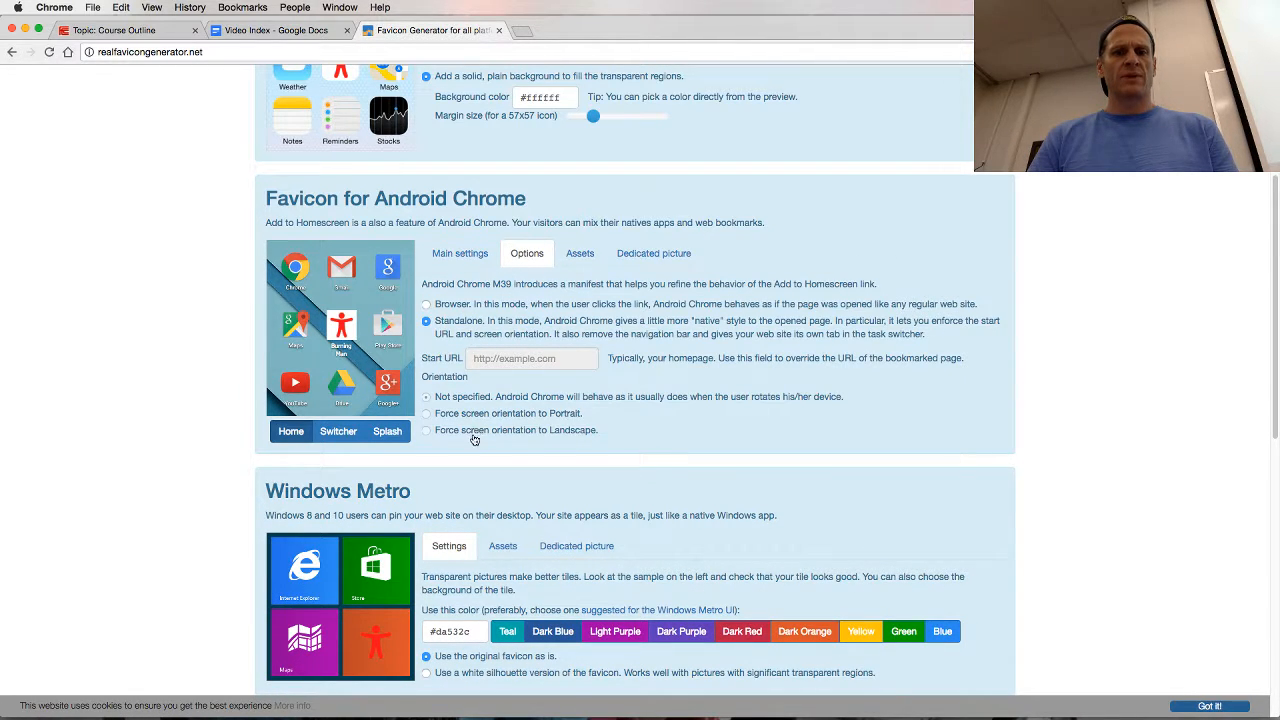
click(582, 254)
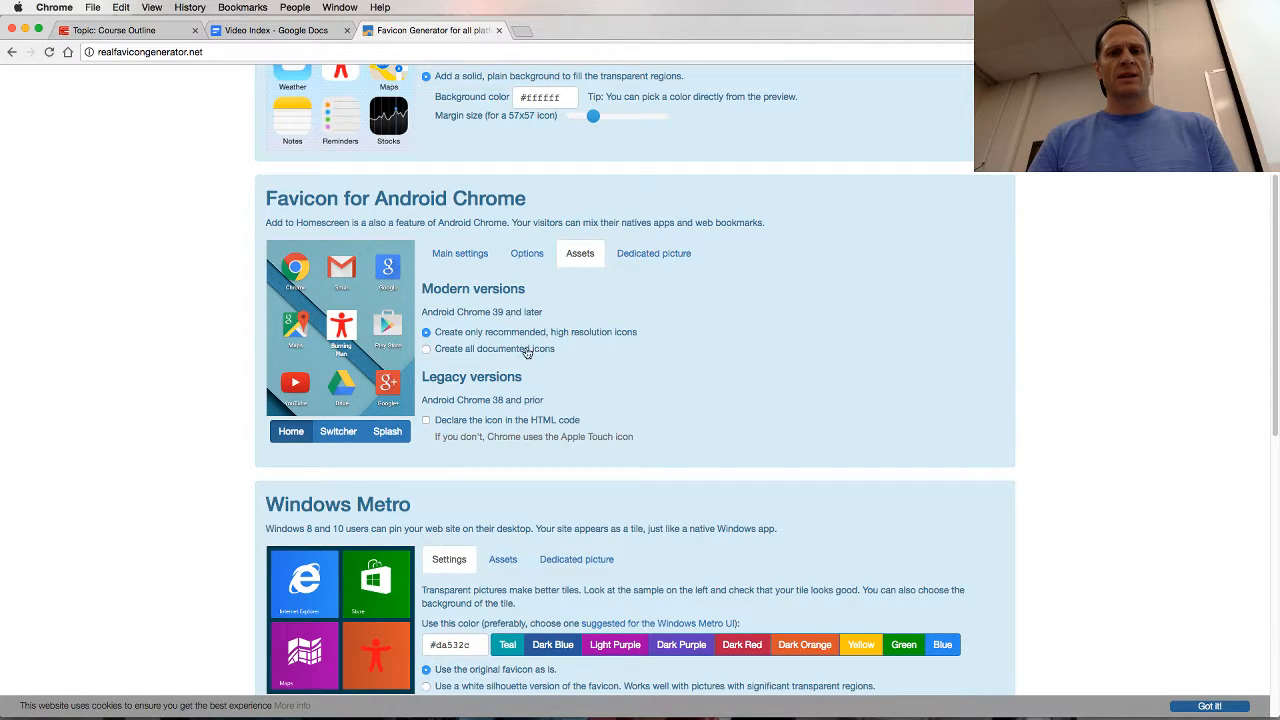
click(624, 257)
click(459, 256)
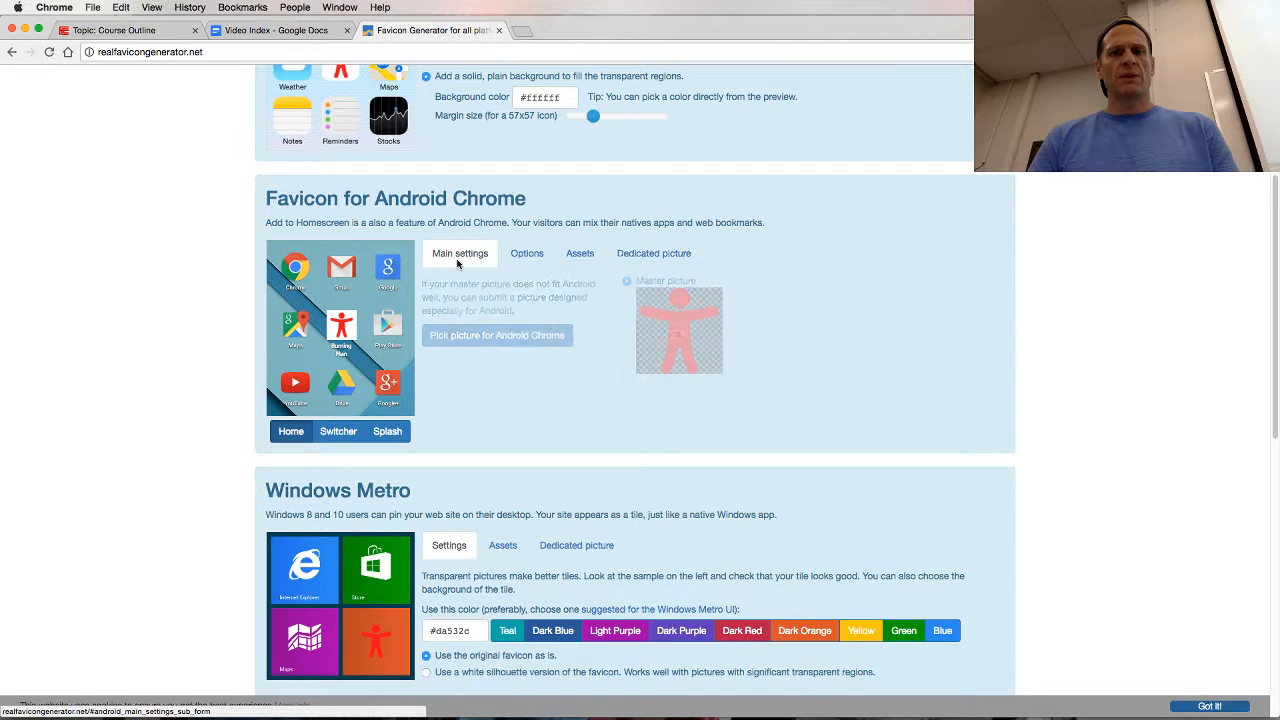
Use a white silhouette for the Windows Metro tile and select only the medium square icon for Windows 8.1 and 10.
scroll(496, 374, down, 5)
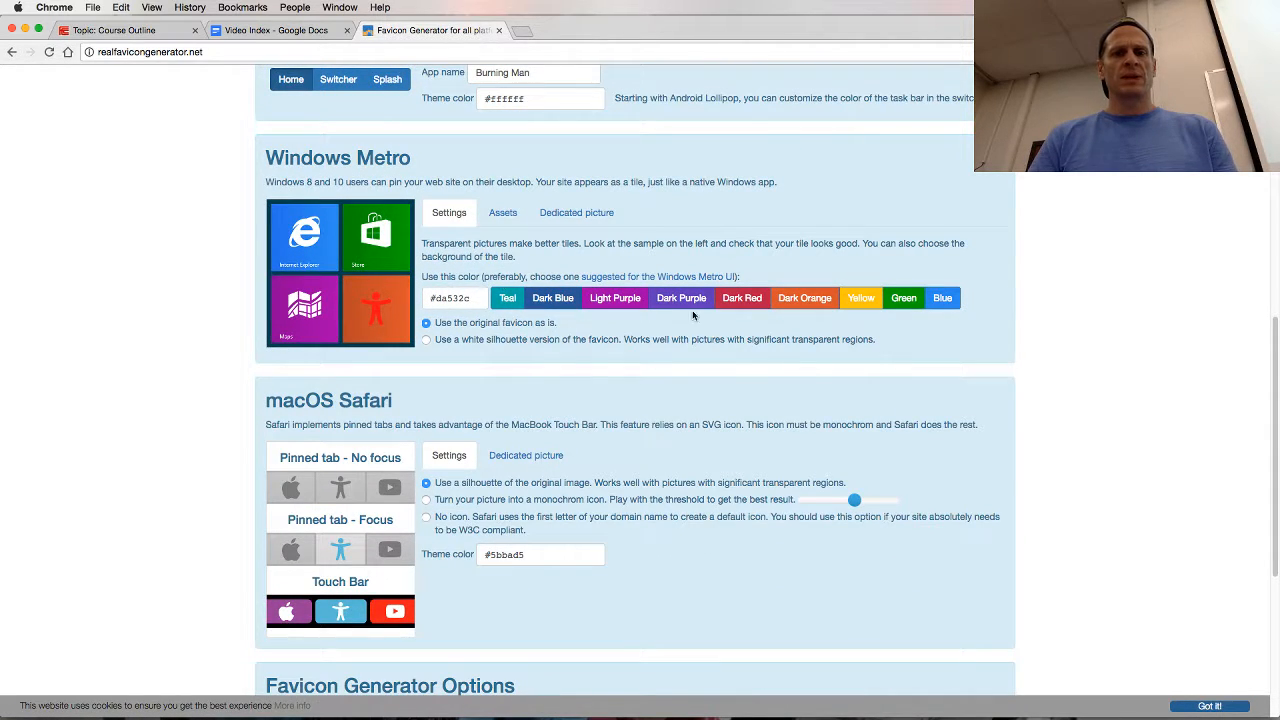
click(511, 343)
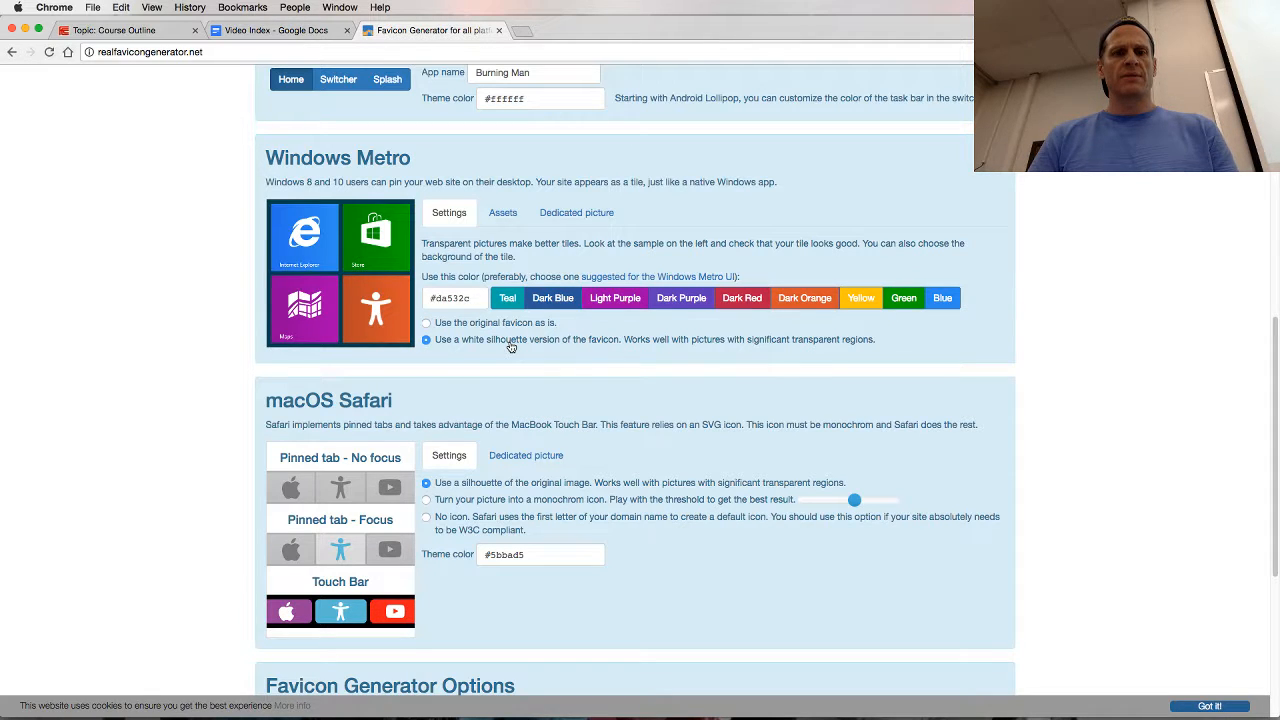
click(503, 217)
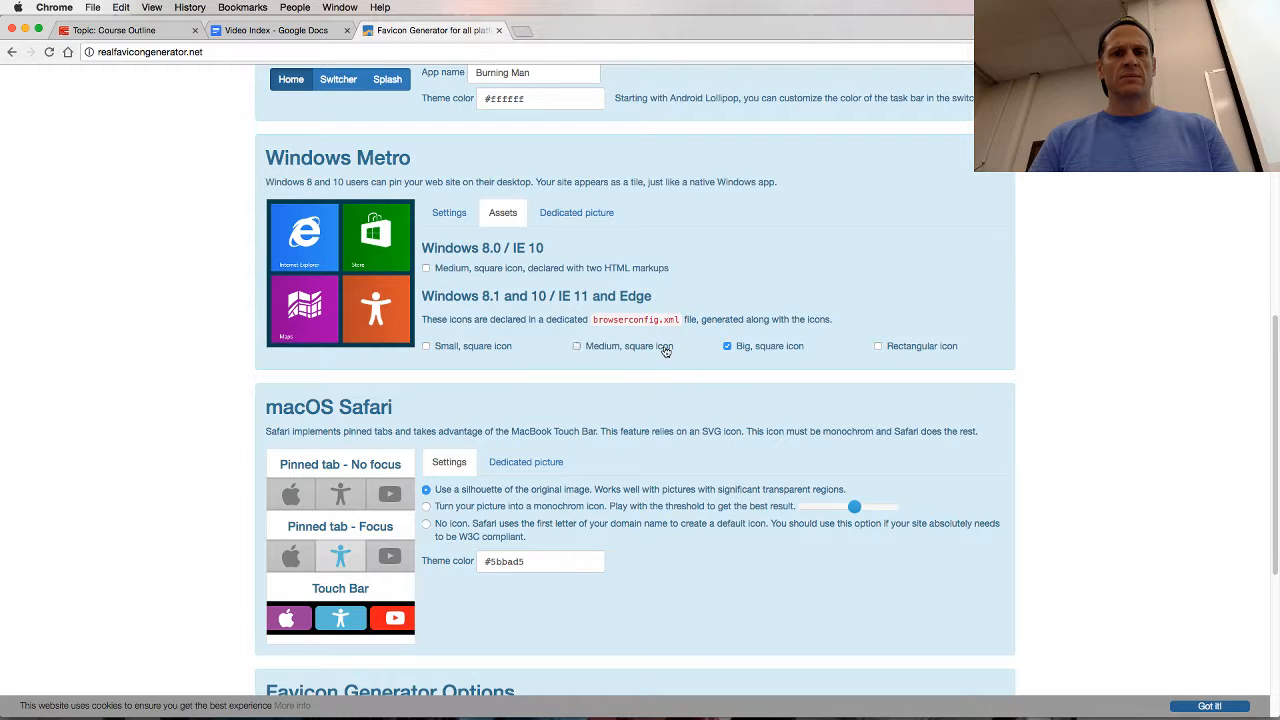
click(727, 346)
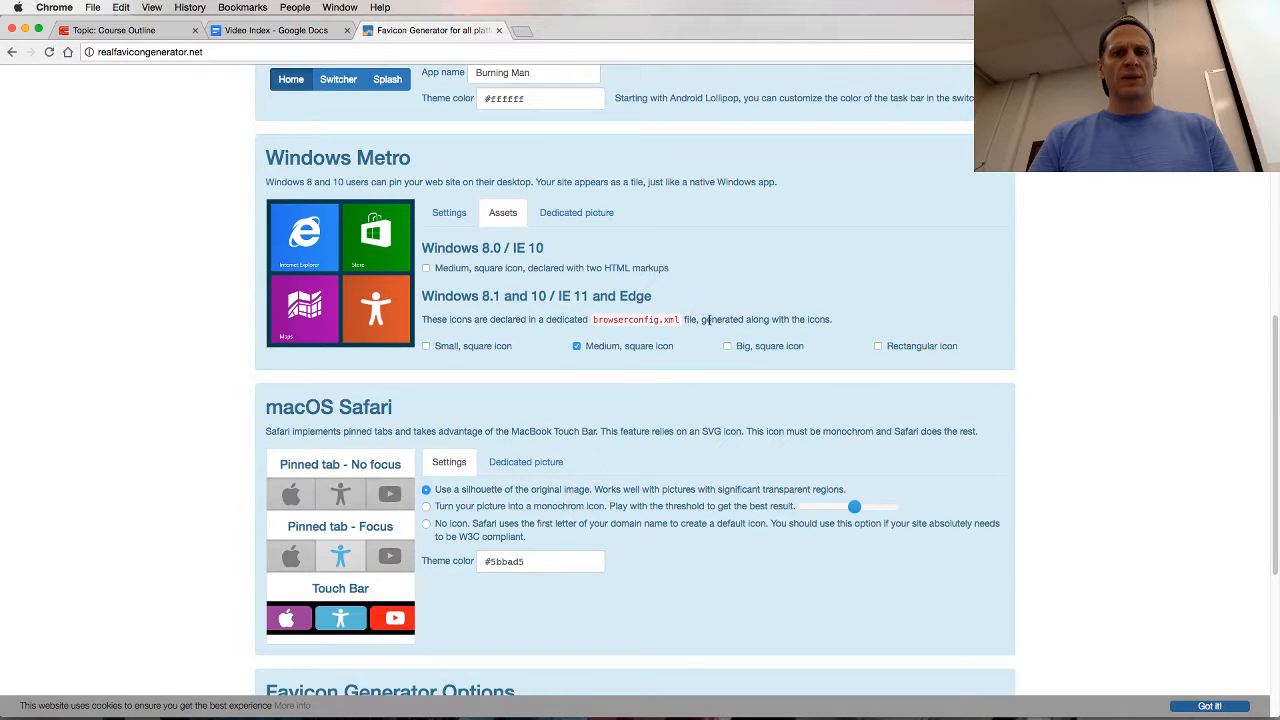
click(585, 212)
click(508, 213)
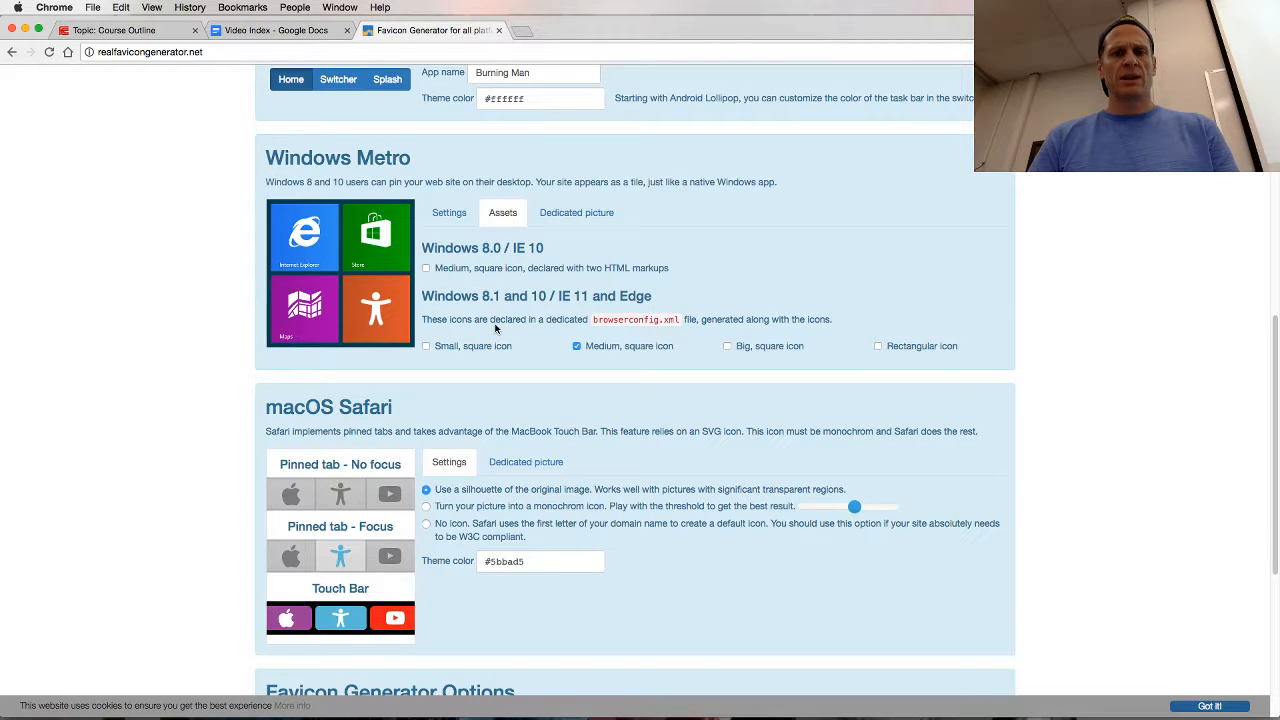
Include the small, big and rectangular Windows 8.1 and 10 icons and the medium square Windows 8.0 icon, and return to the Metro settings.
click(778, 348)
click(896, 352)
click(491, 351)
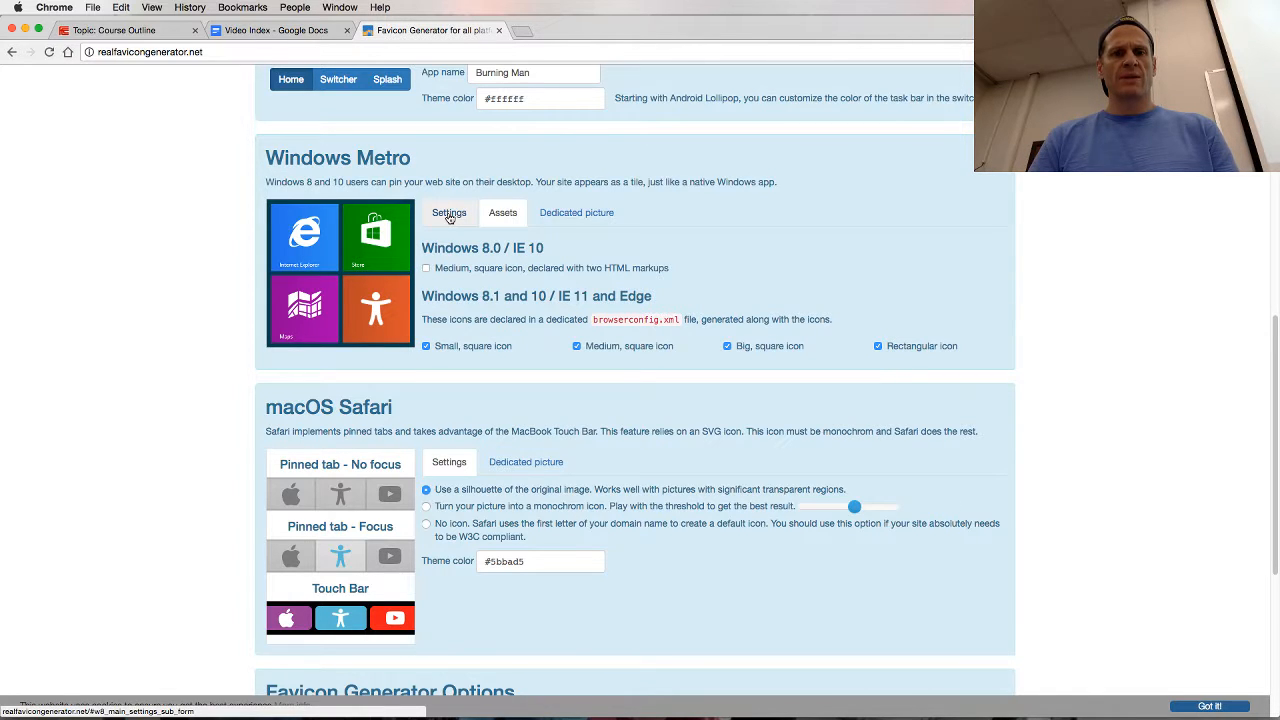
click(485, 270)
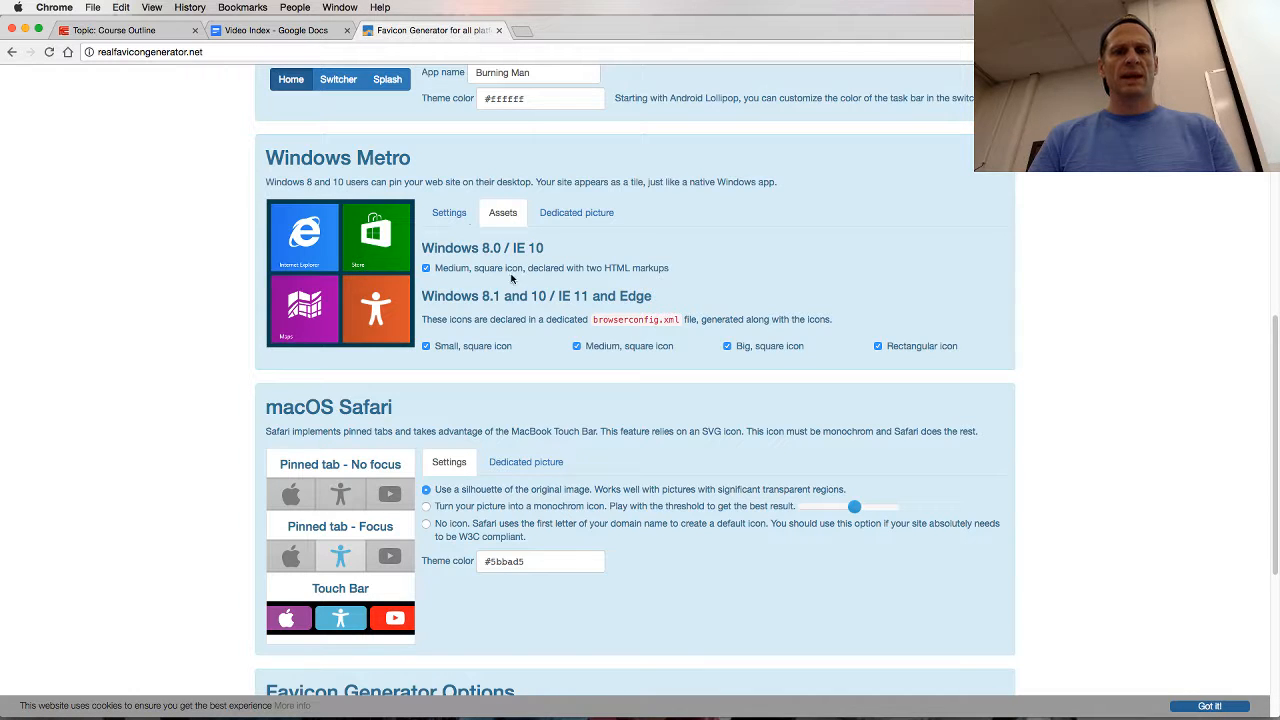
click(451, 217)
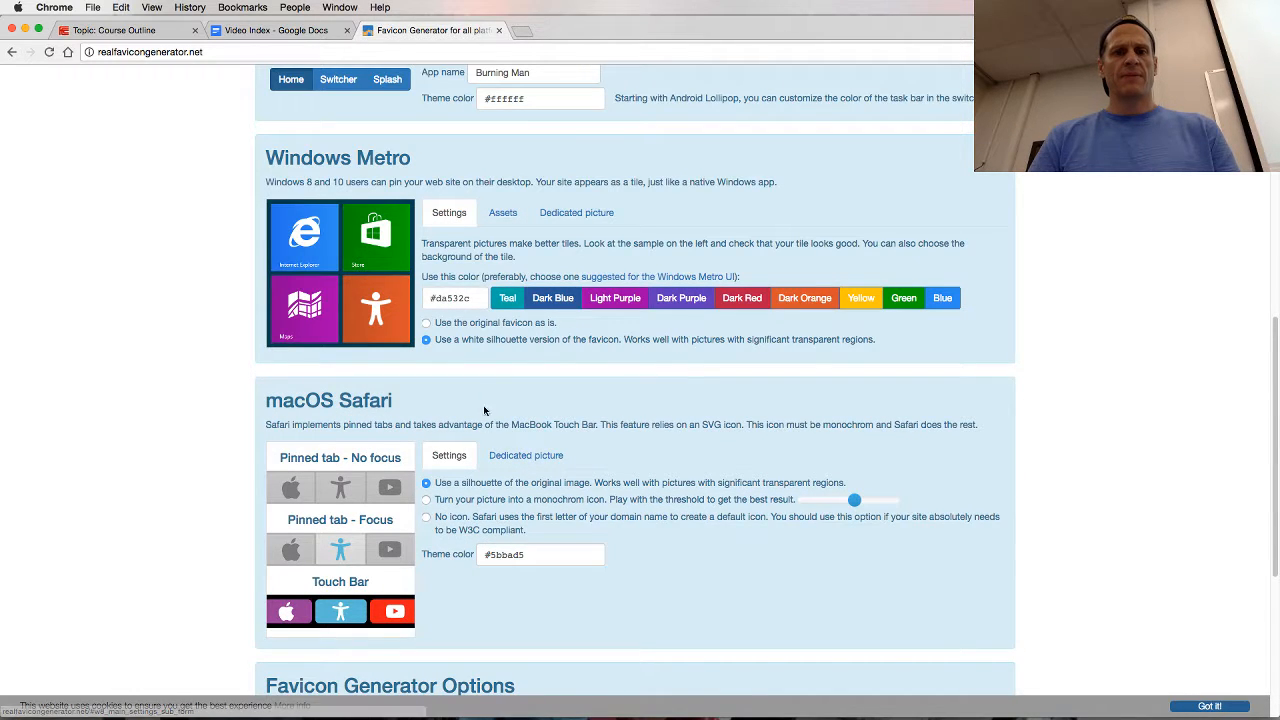
Try the no-icon option for macOS Safari and settle on a monochrome icon with the threshold at its maximum.
scroll(487, 410, down, 5)
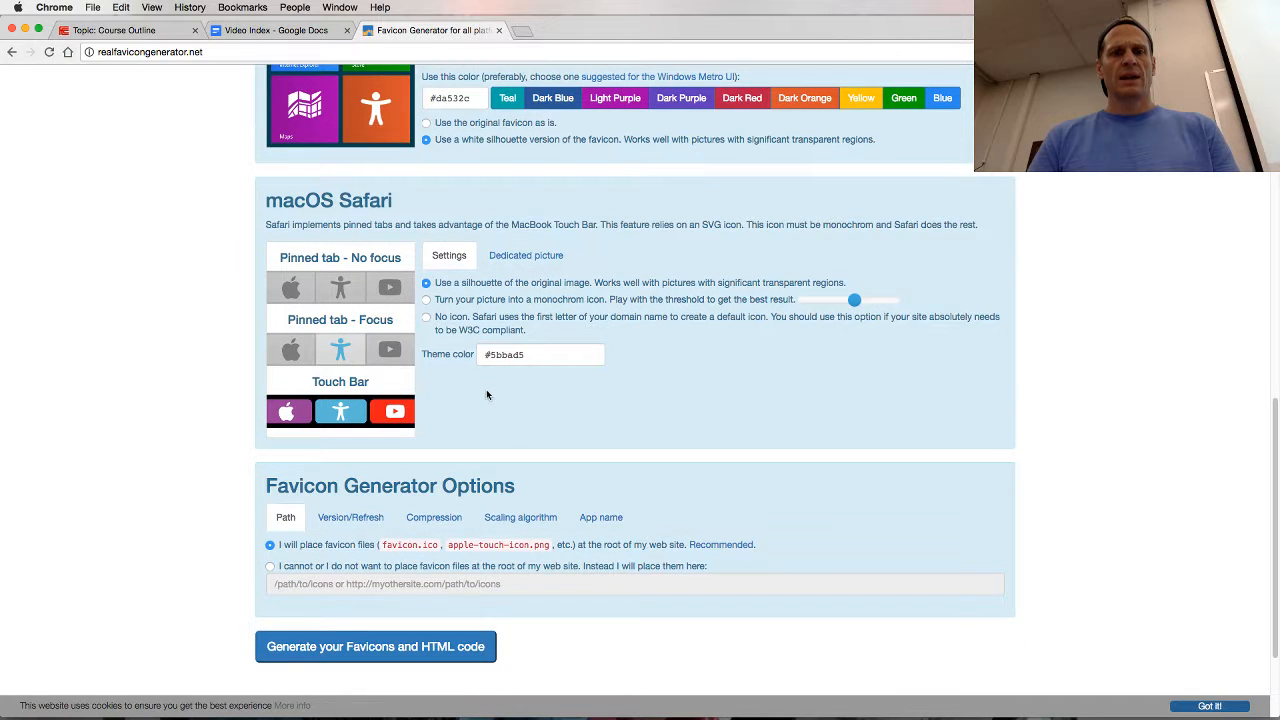
click(455, 305)
click(476, 323)
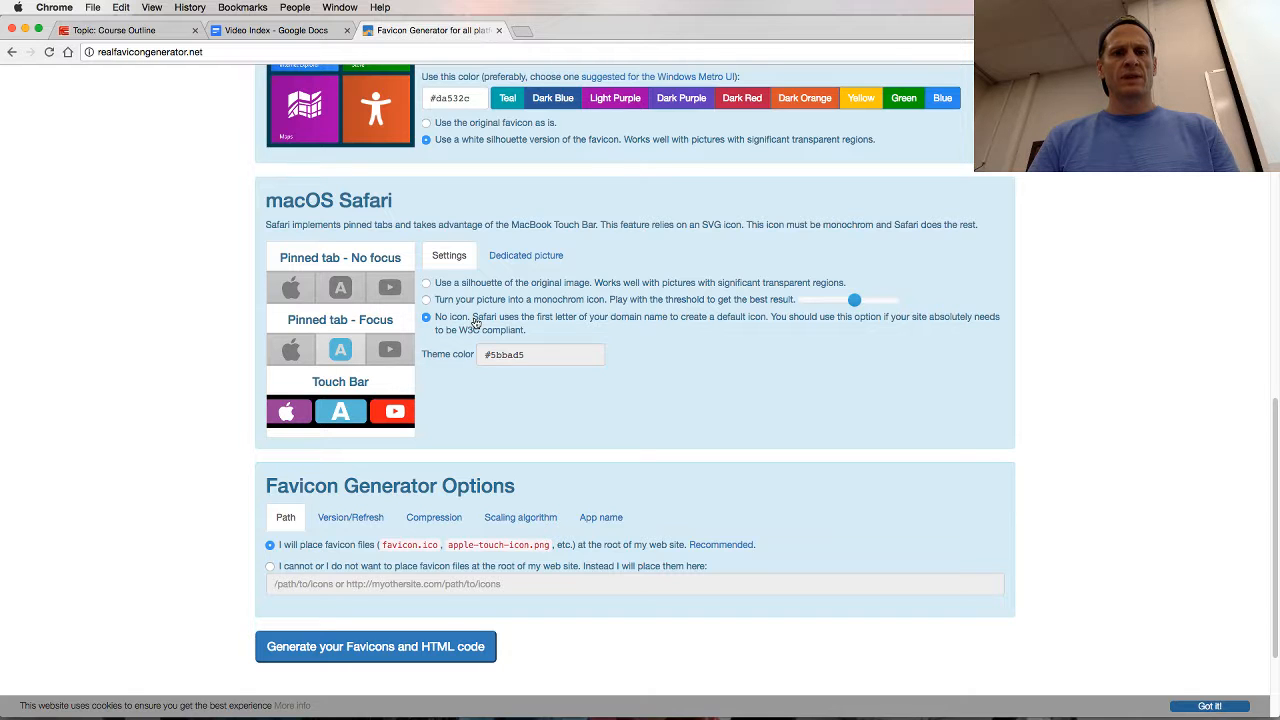
click(480, 306)
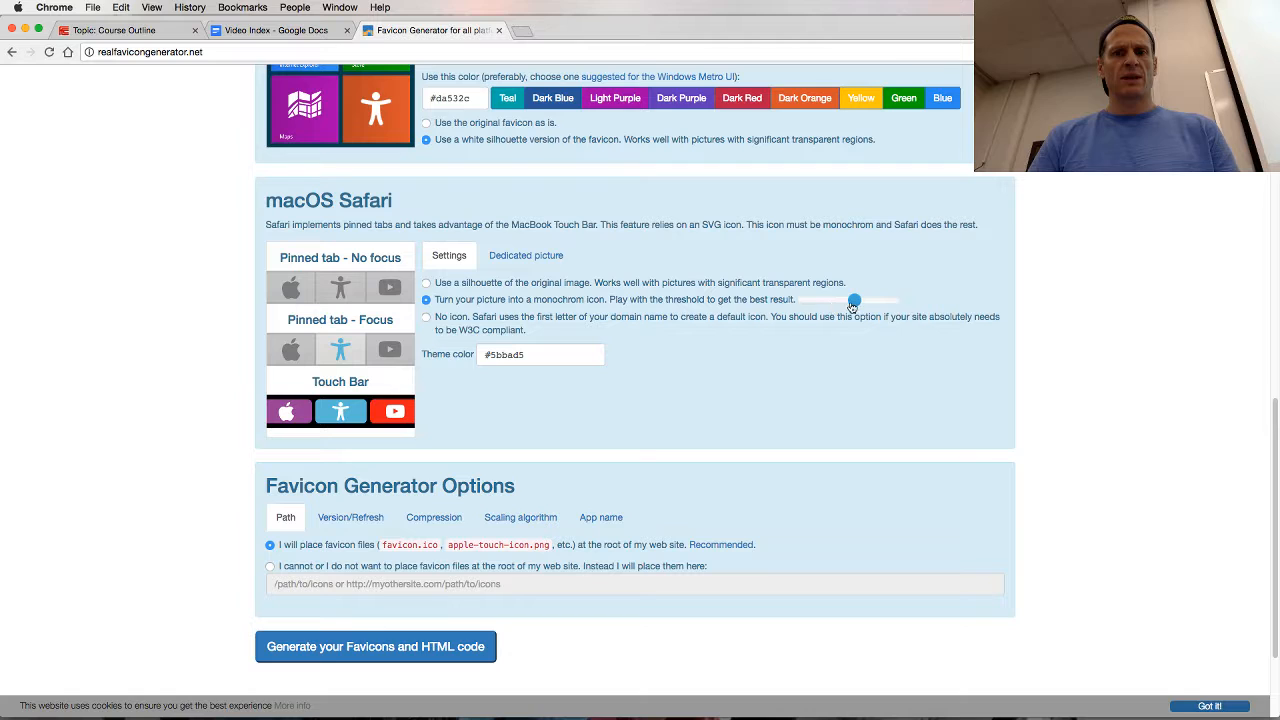
drag(852, 306, 903, 306)
Set the Safari theme color to red #ff0000, retry the no-icon option, and keep the monochrome icon from the master picture.
click(557, 354)
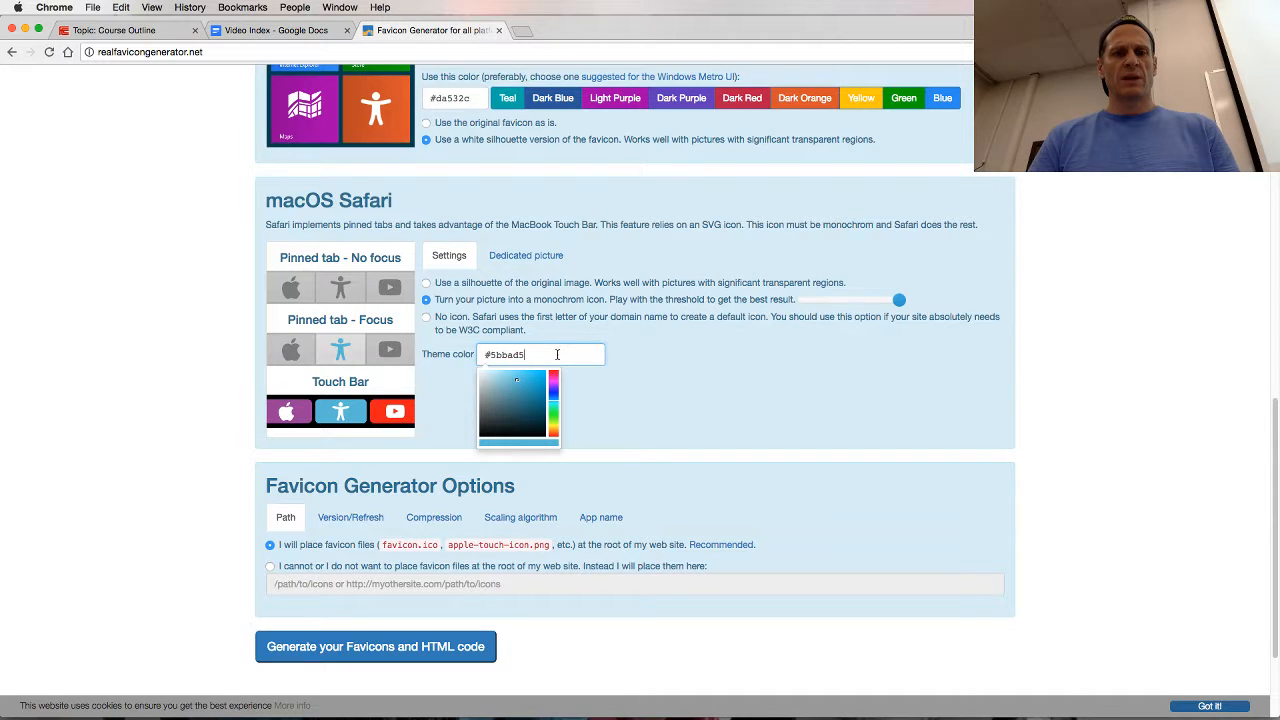
mouse_move(560, 392)
mouse_down()
mouse_move(555, 372)
mouse_move(569, 370)
mouse_up()
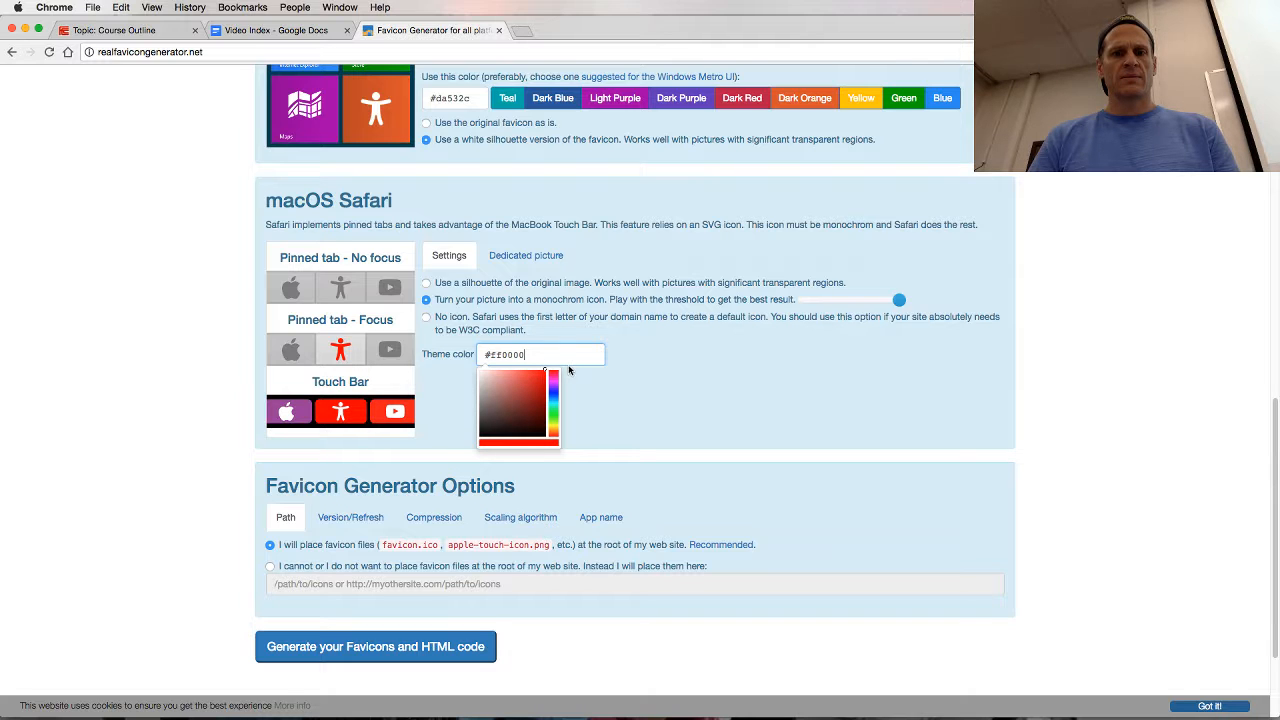
click(602, 322)
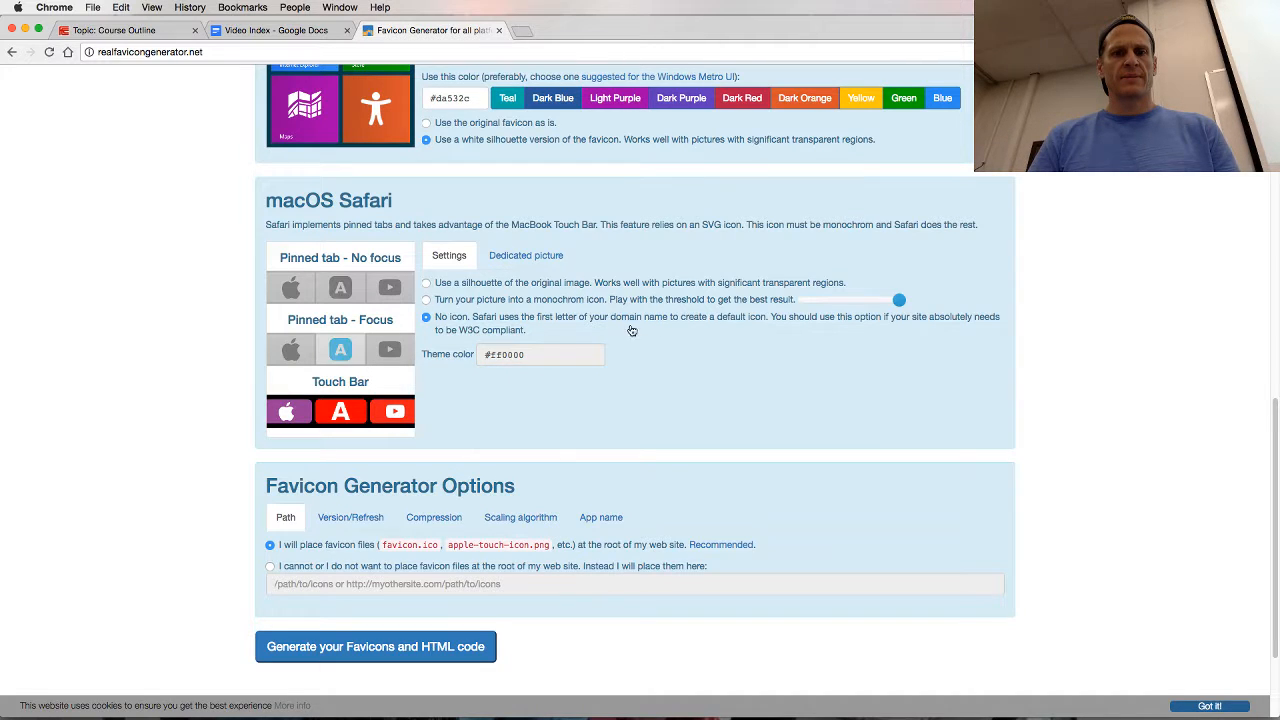
click(497, 301)
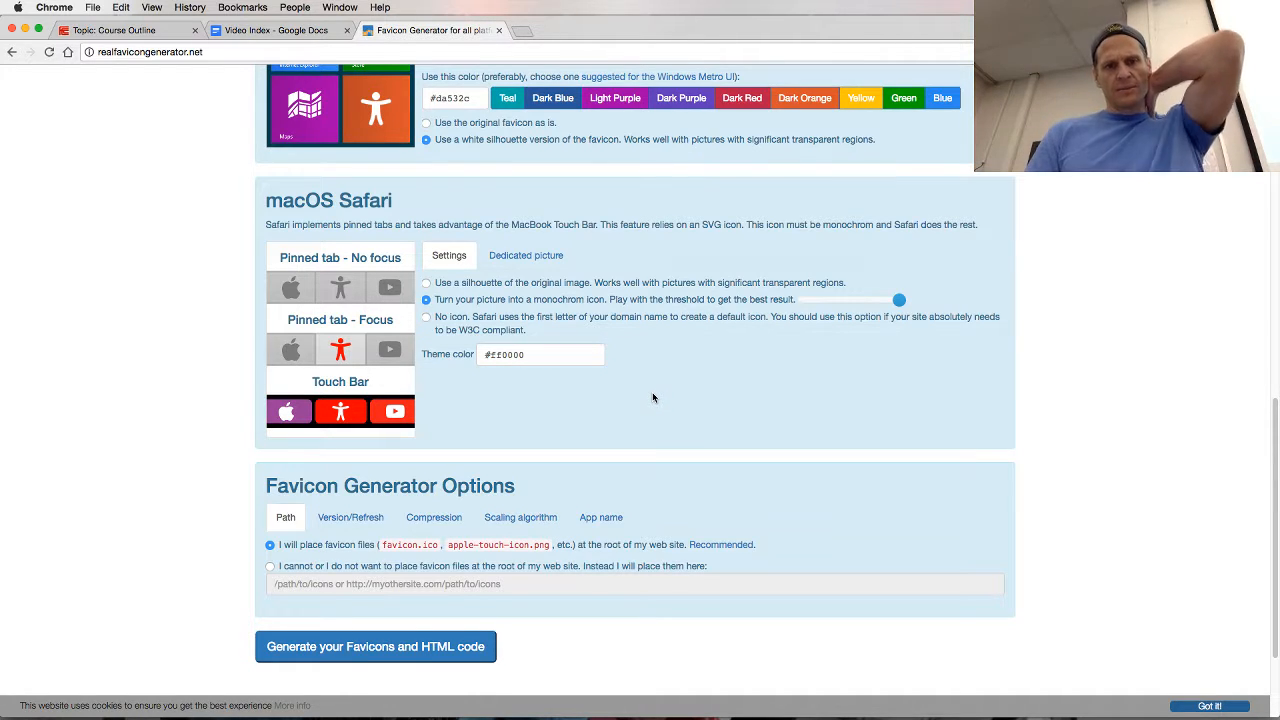
click(560, 268)
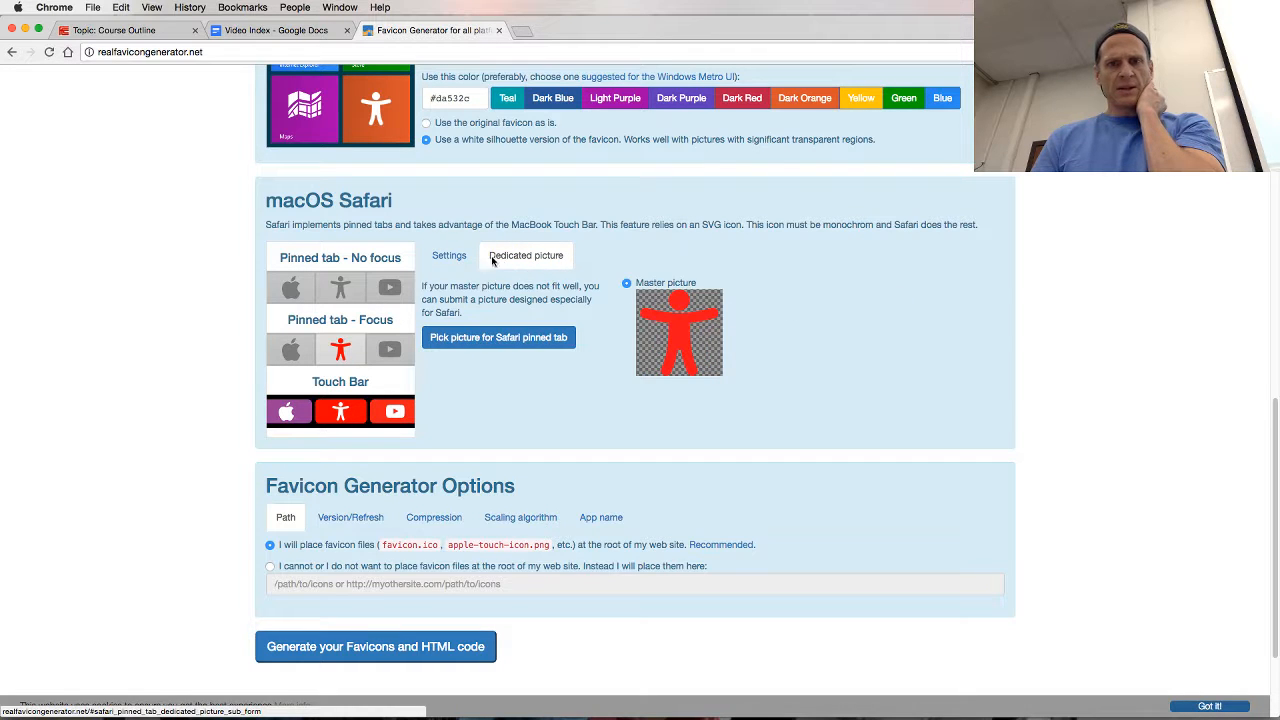
click(447, 256)
Review the path, version/refresh and compression options of the favicon generator.
scroll(457, 291, down, 3)
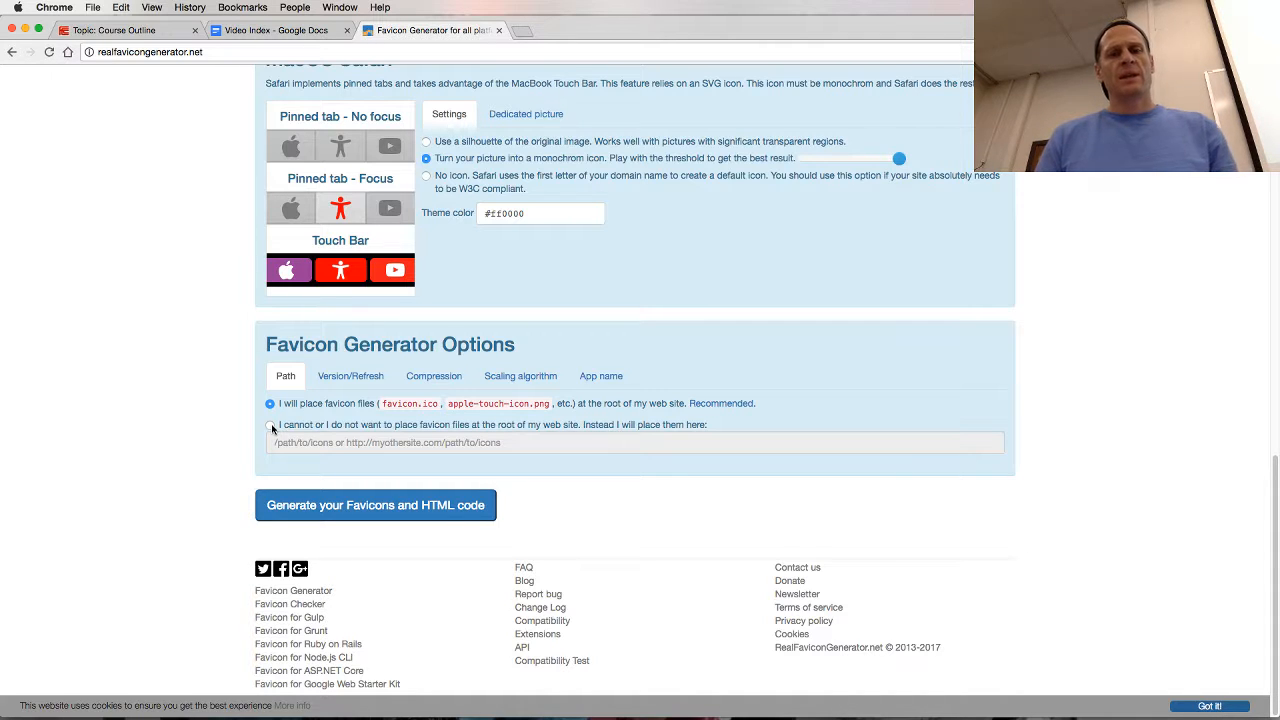
click(352, 376)
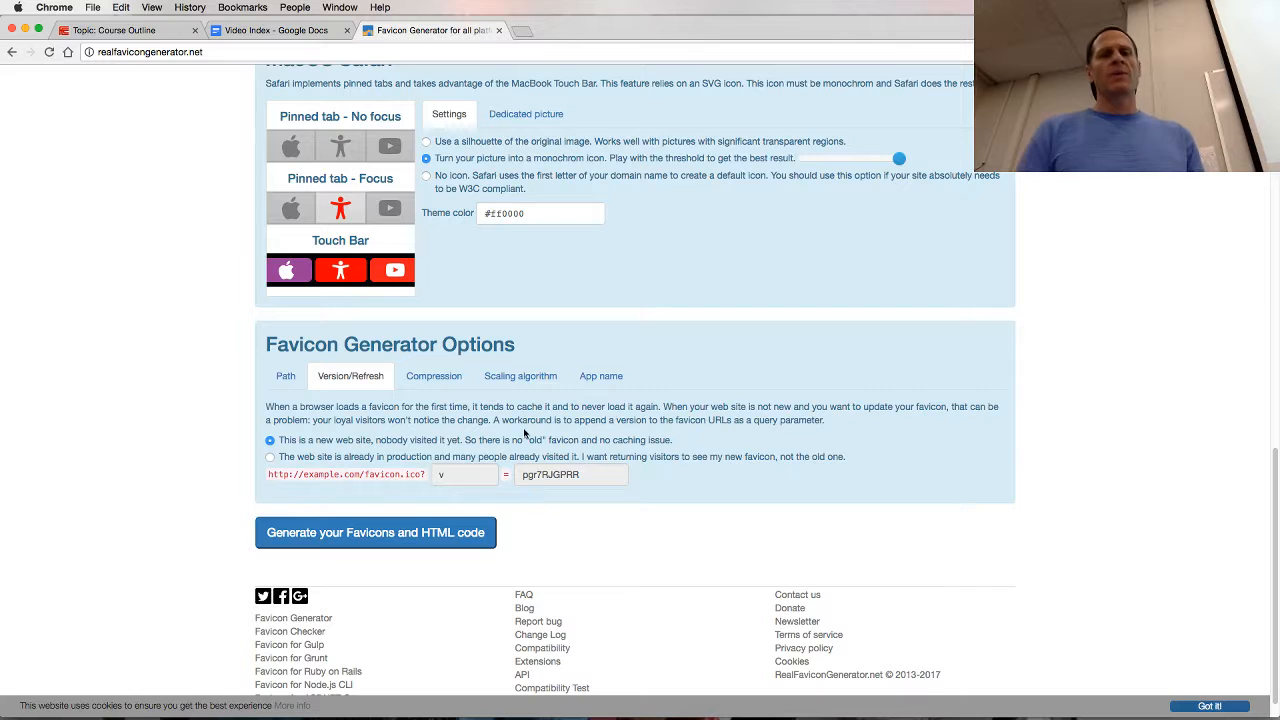
click(452, 378)
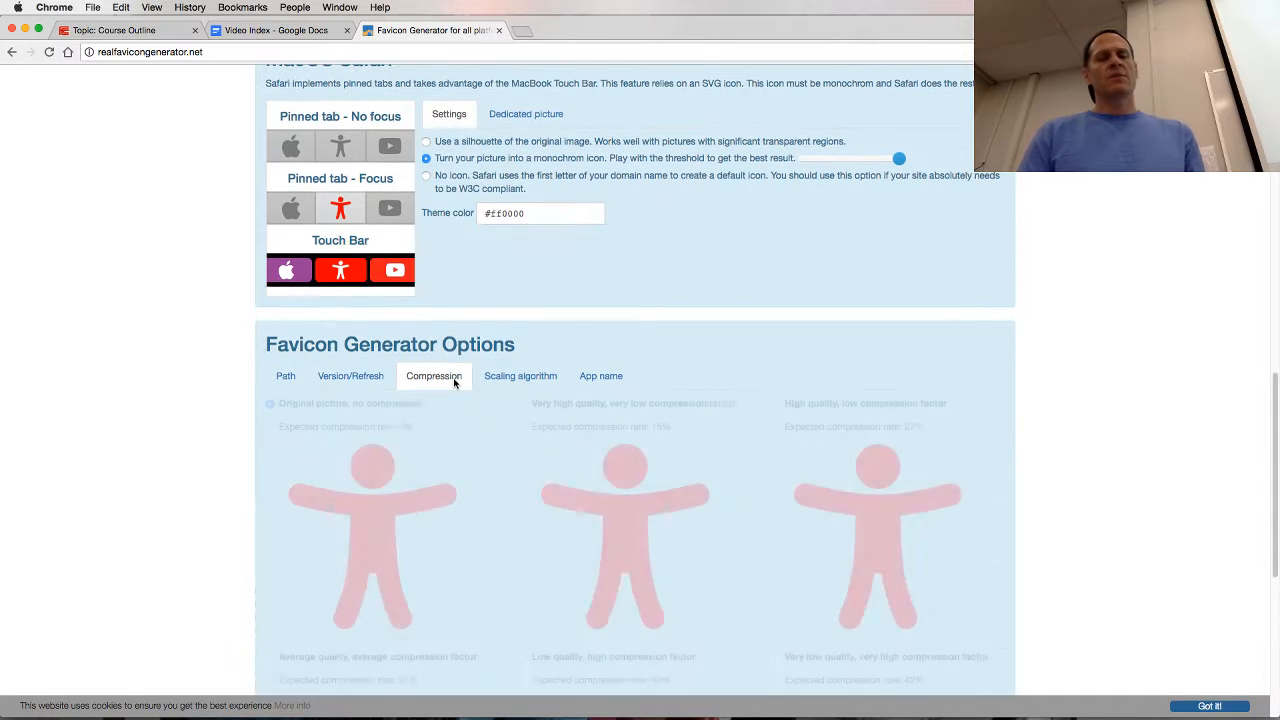
scroll(487, 557, down, 3)
scroll(487, 557, down, 5)
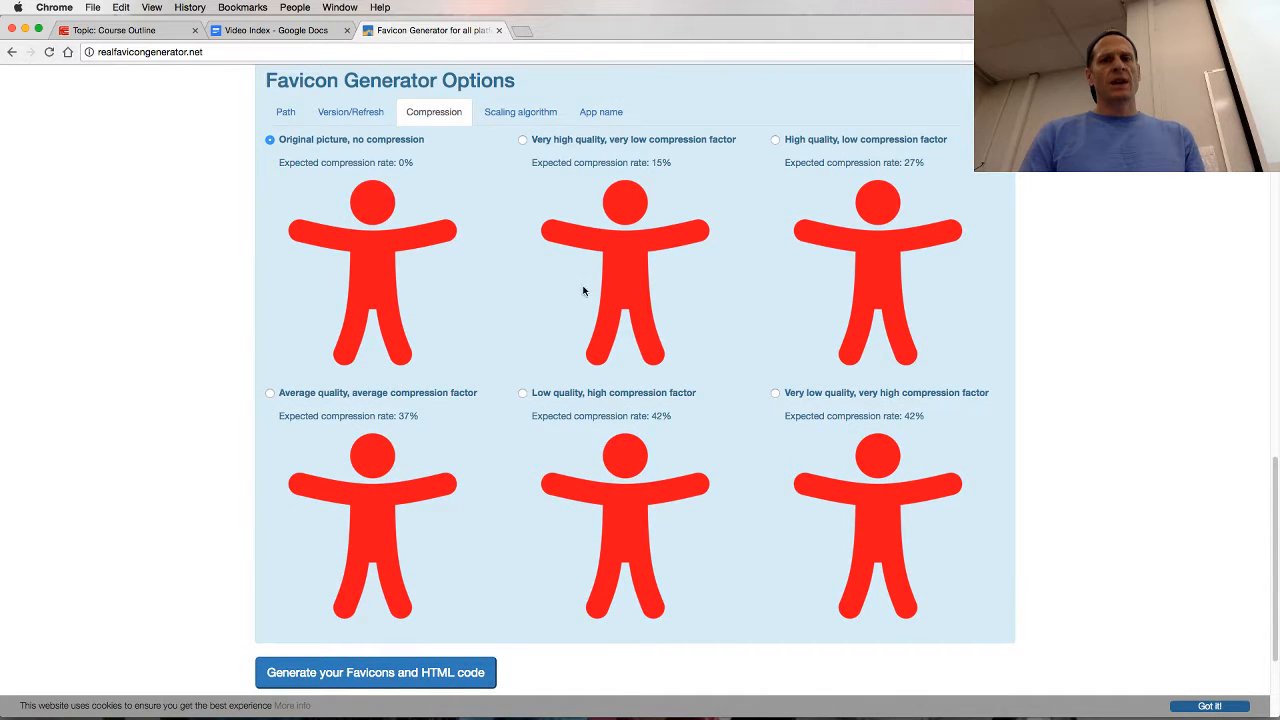
mouse_move(870, 240)
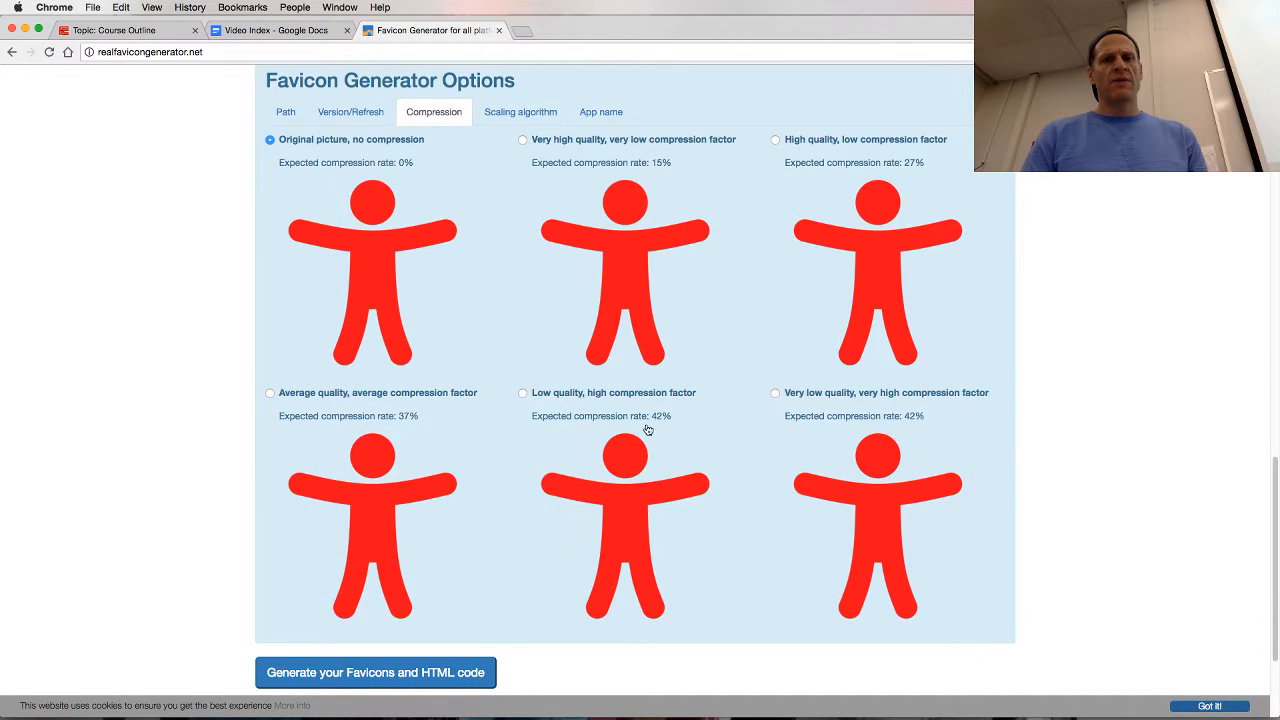
Switch to Finder to check the file size of fav-base-universal-access.png, and return to the favicon generator in Chrome.
key(super+Tab)
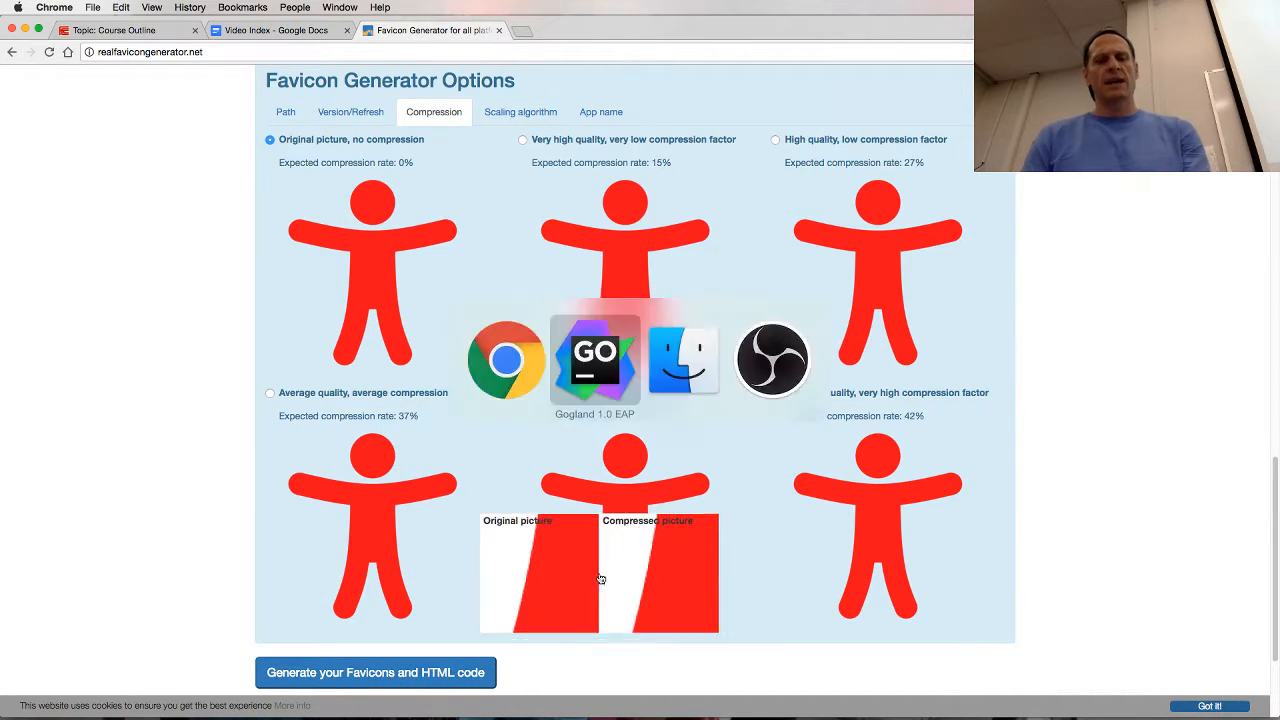
key(super+Tab)
key(super+Tab)
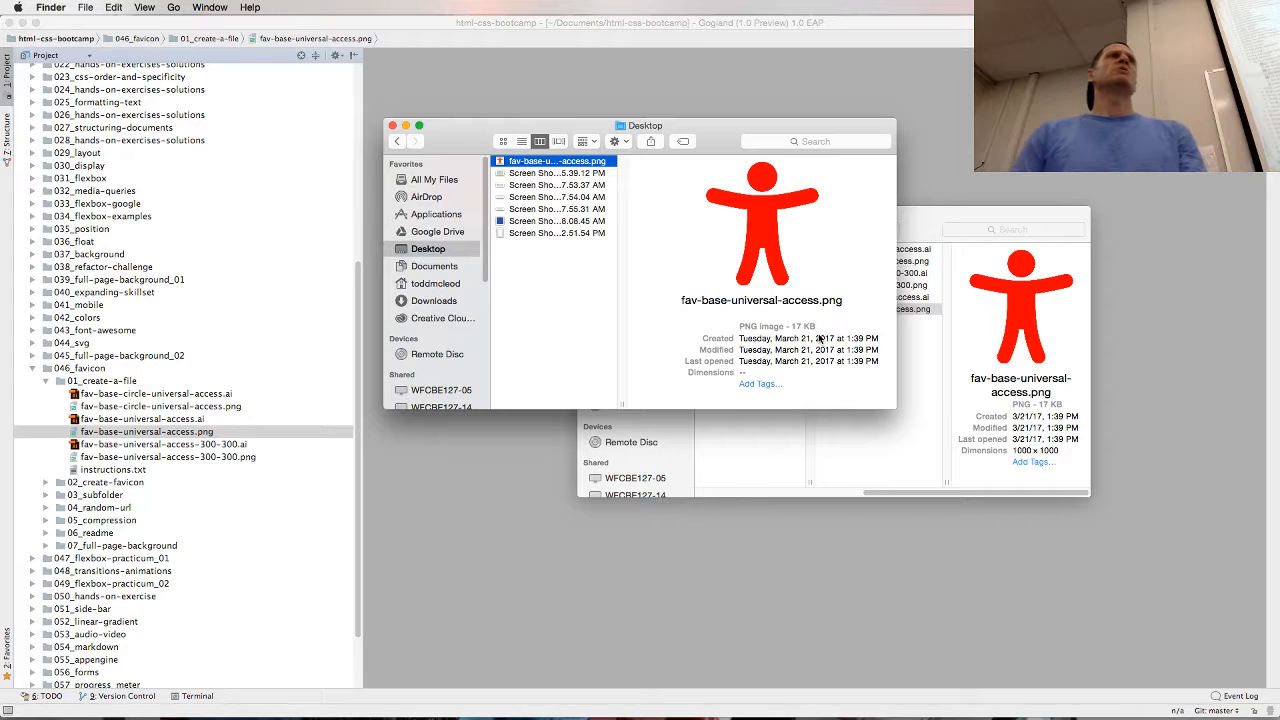
key(super+Tab)
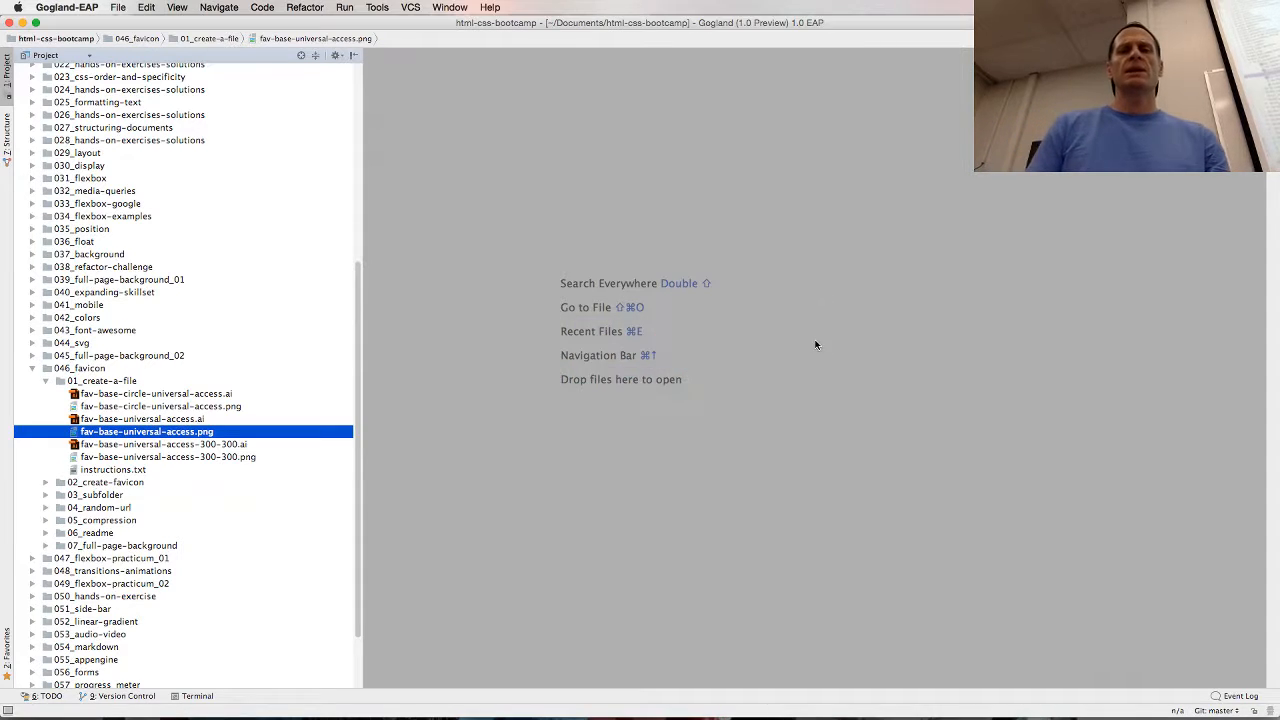
key(super+Tab)
key(super+Tab)
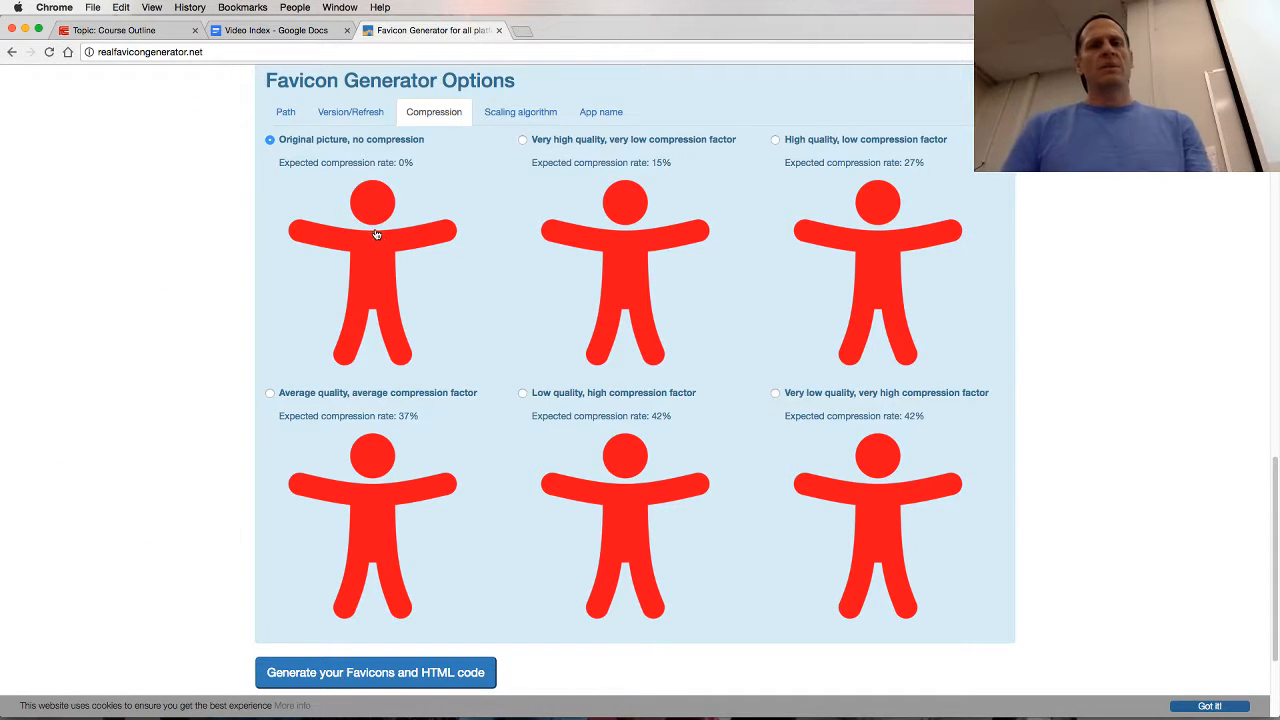
Generate the favicons and HTML code with the files placed at the site root, and download the favicon package.
click(498, 114)
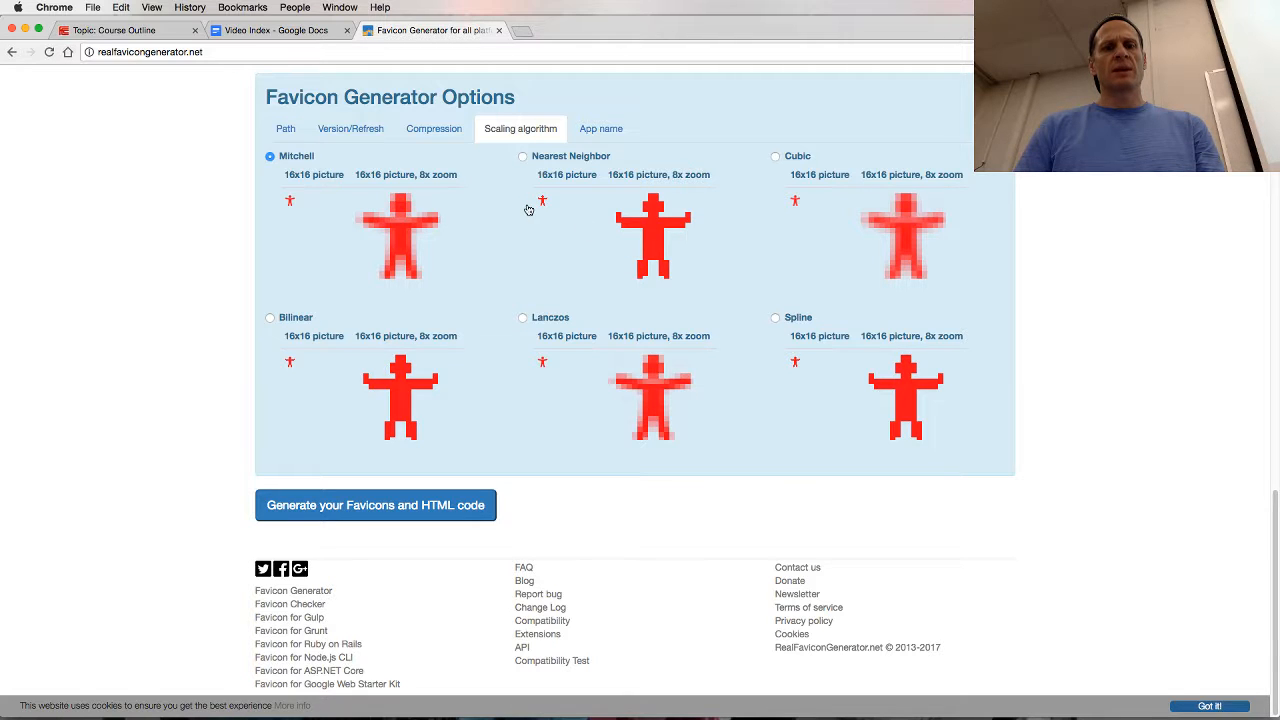
click(286, 129)
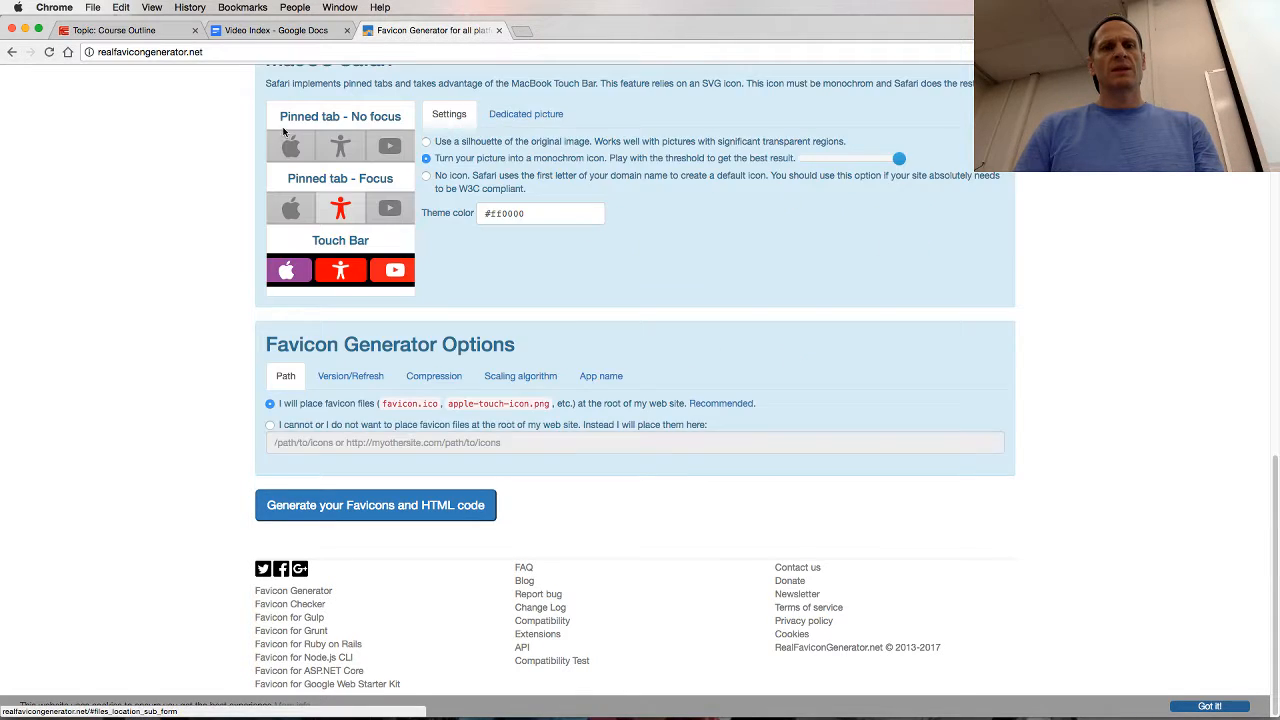
click(370, 506)
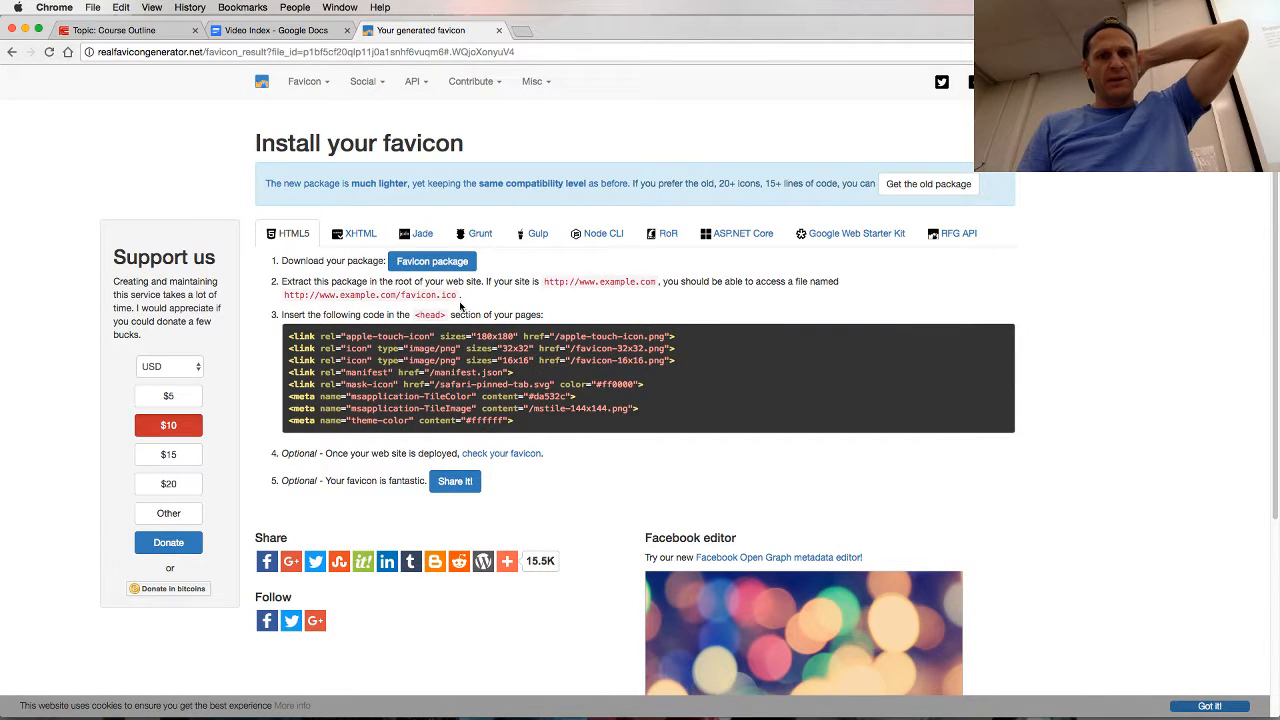
click(449, 262)
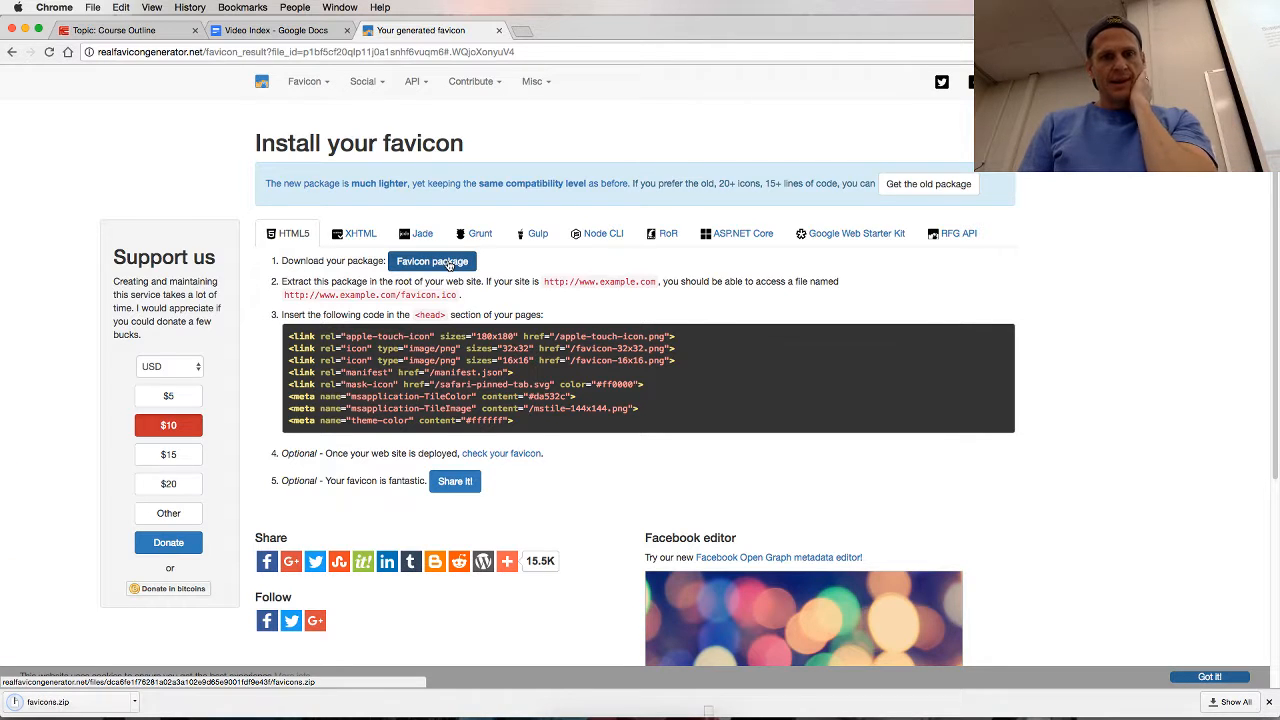
drag(380, 282, 474, 281)
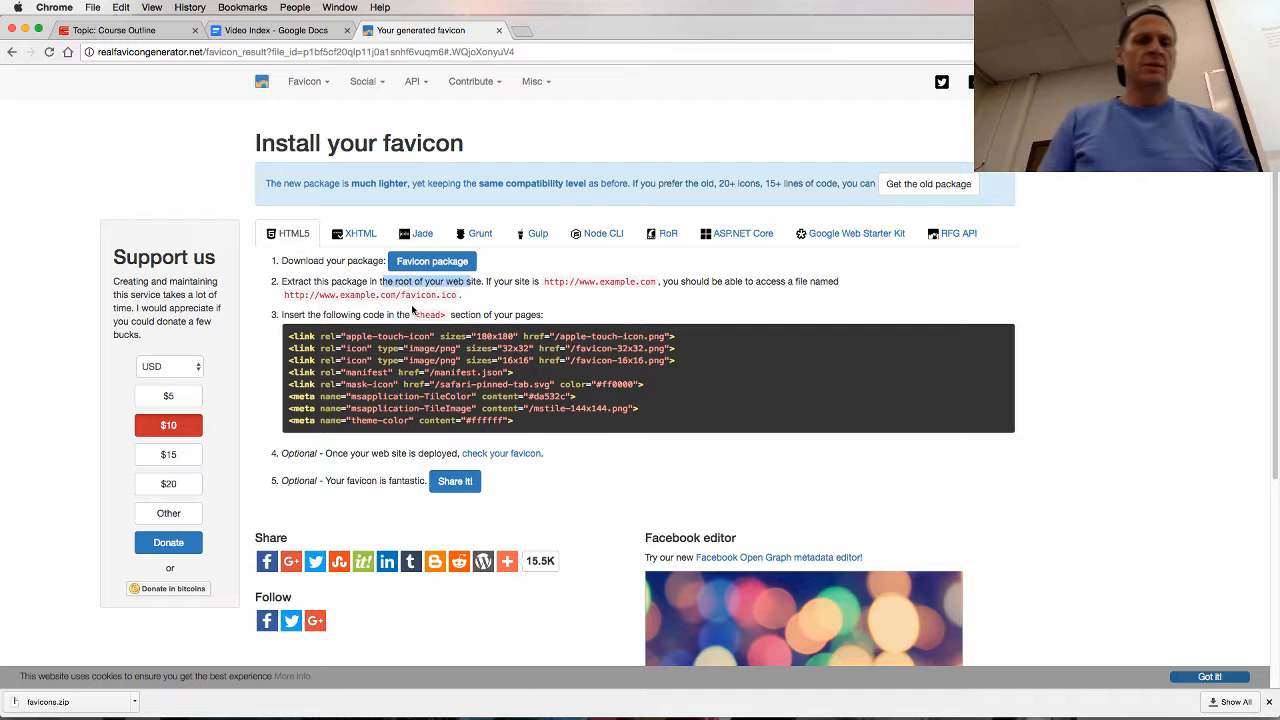
Switch to Gogland and expand the 09_SPRING-2017 folder inside 000_temp in the project tree.
key(super+Tab)
key(super+Tab)
key(super+Tab)
key(super+Tab)
key(super+Tab)
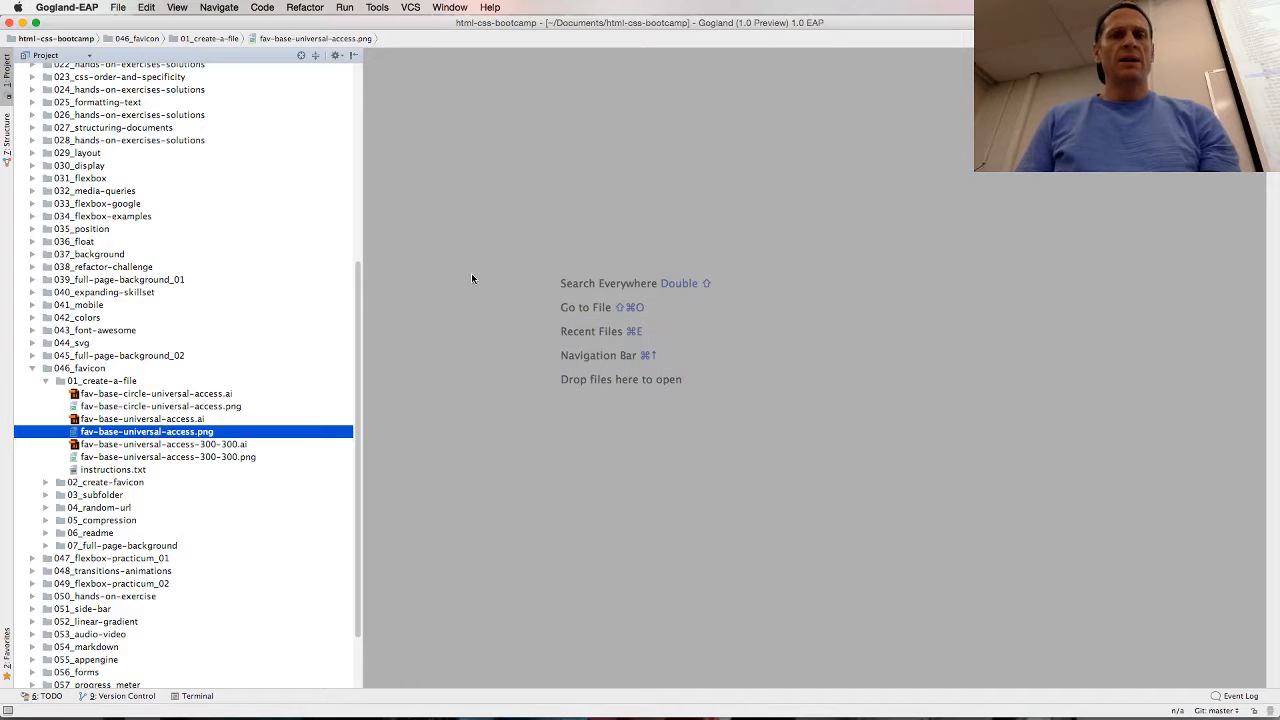
scroll(110, 195, up, 10)
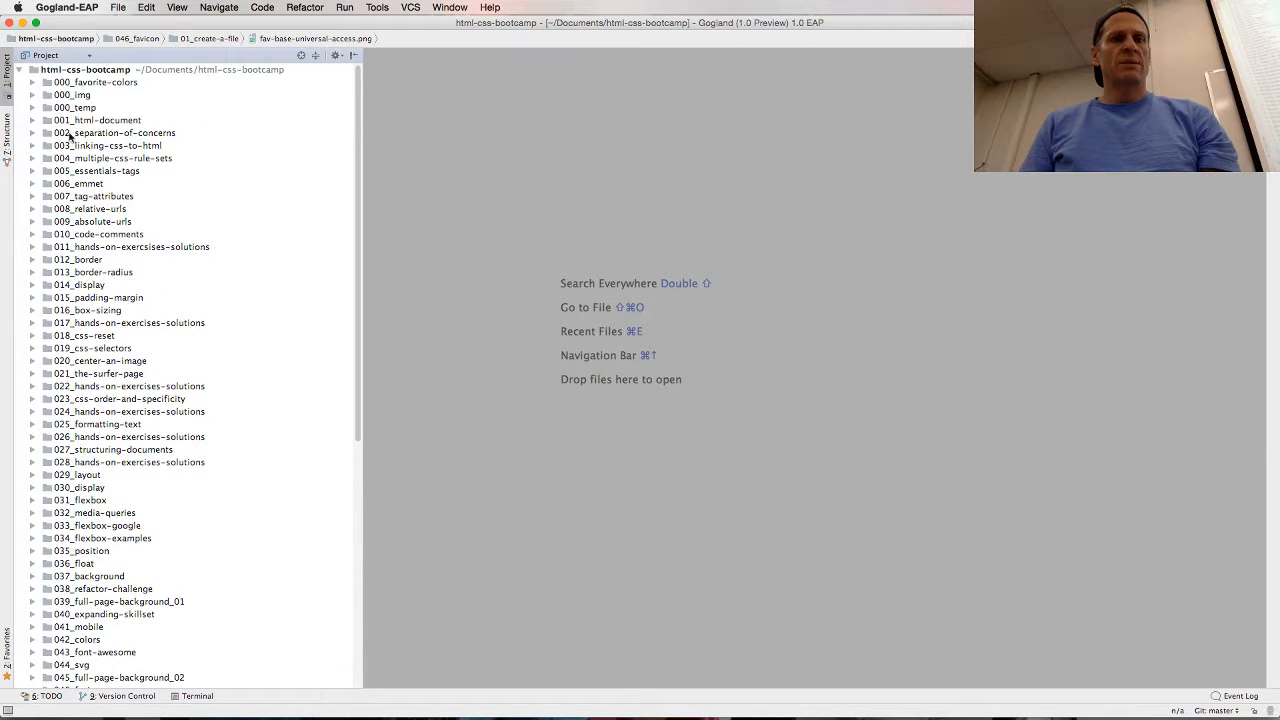
click(33, 108)
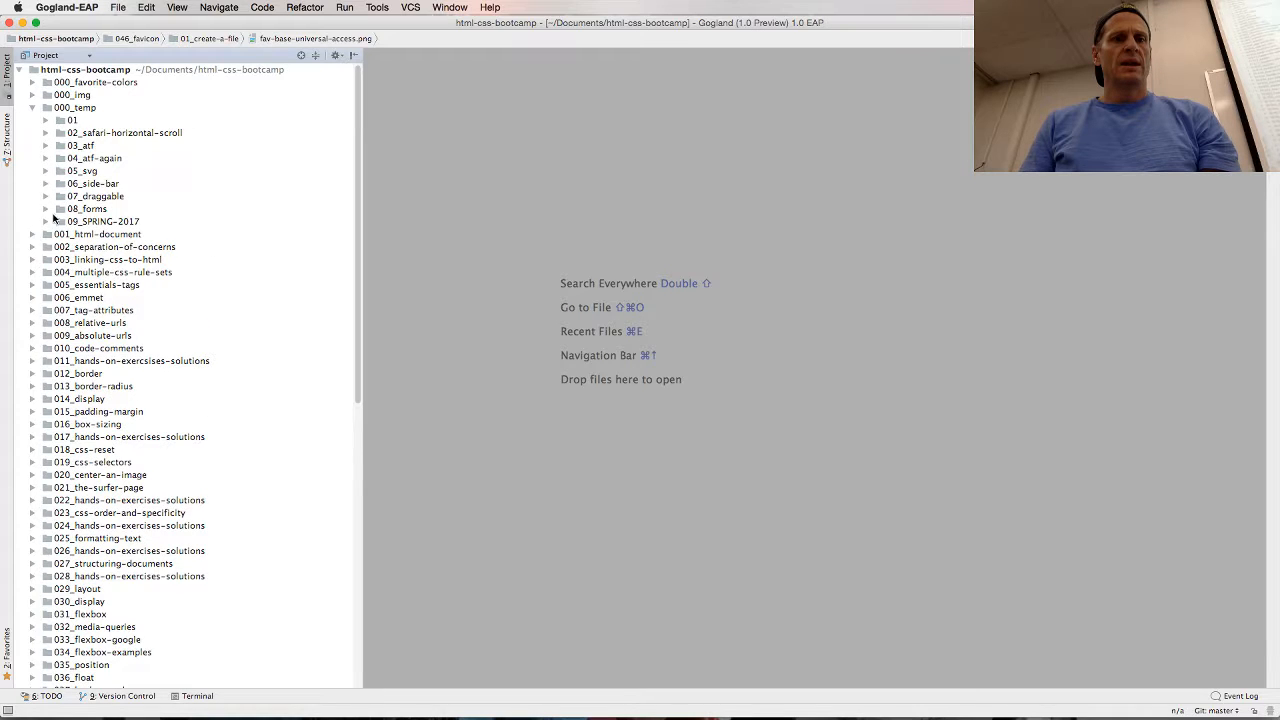
click(45, 222)
Create a new directory named 027 inside the 09_SPRING-2017 folder.
click(69, 225)
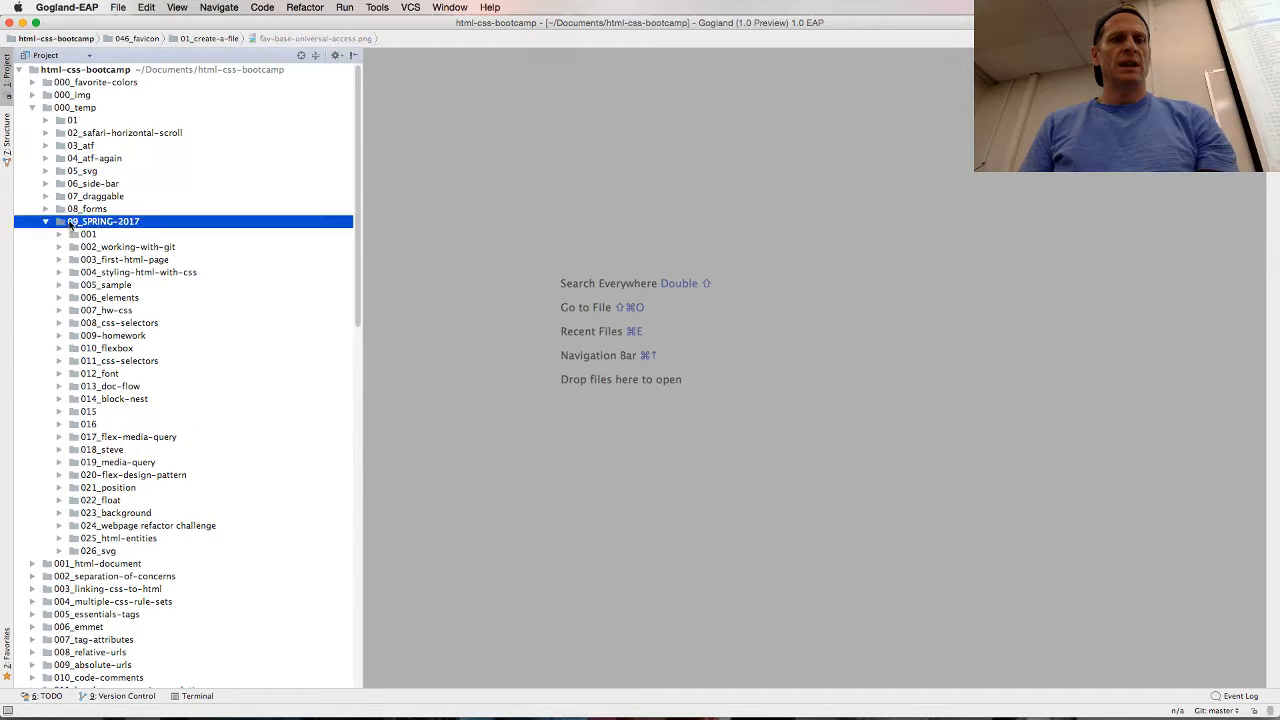
right_click(69, 225)
mouse_move(105, 231)
click(348, 272)
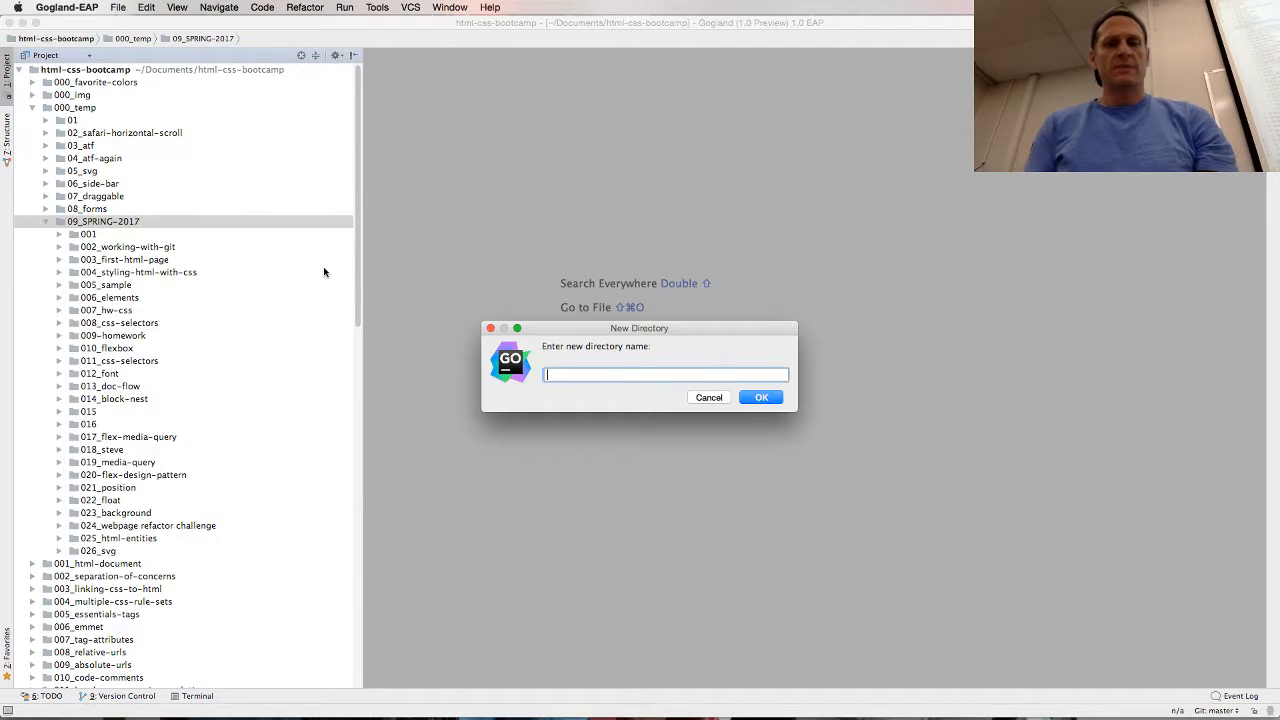
text(027)
key(Return)
Rename the 027 directory to 027_favicon.
scroll(185, 421, down, 5)
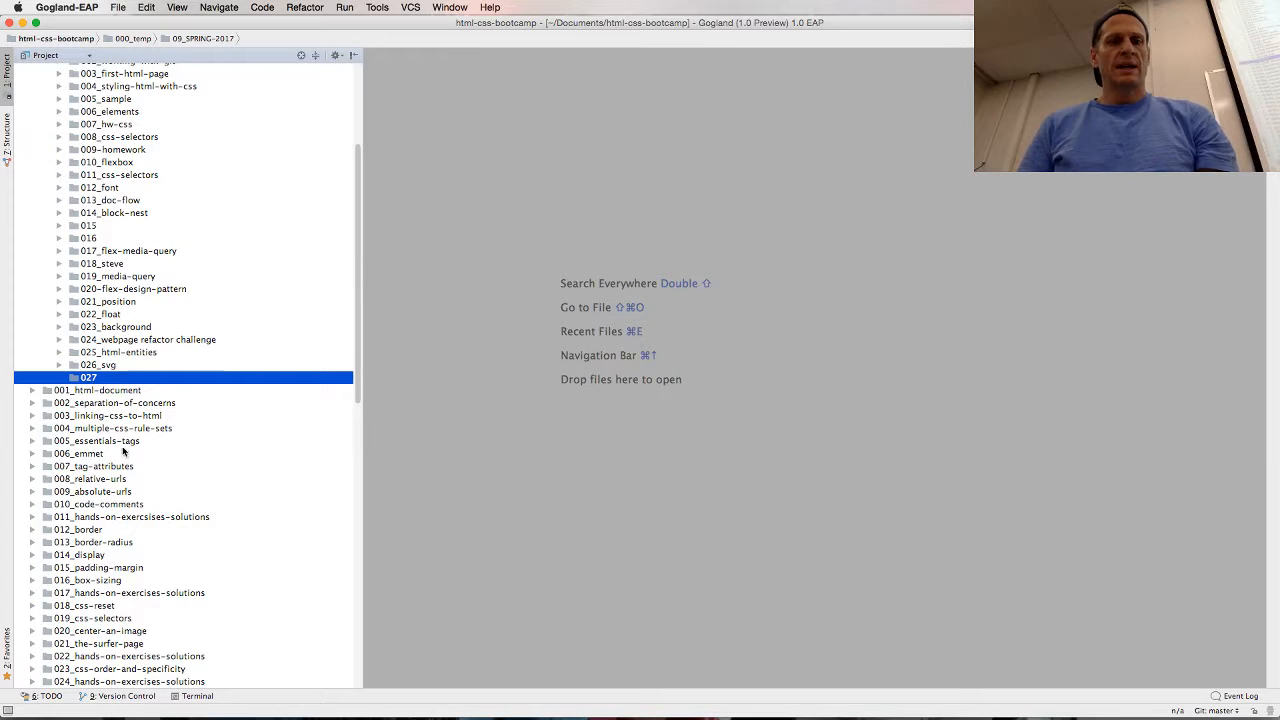
key(shift+F6)
key(Right)
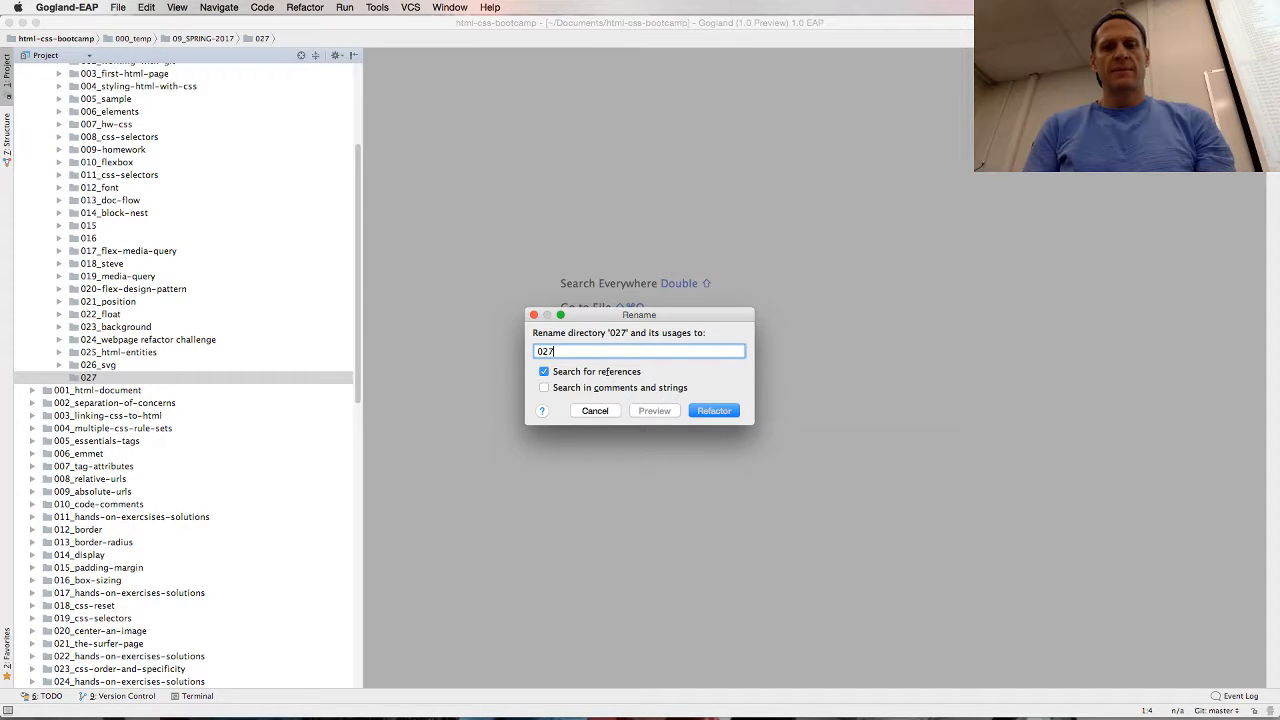
text(_favicon)
key(Return)
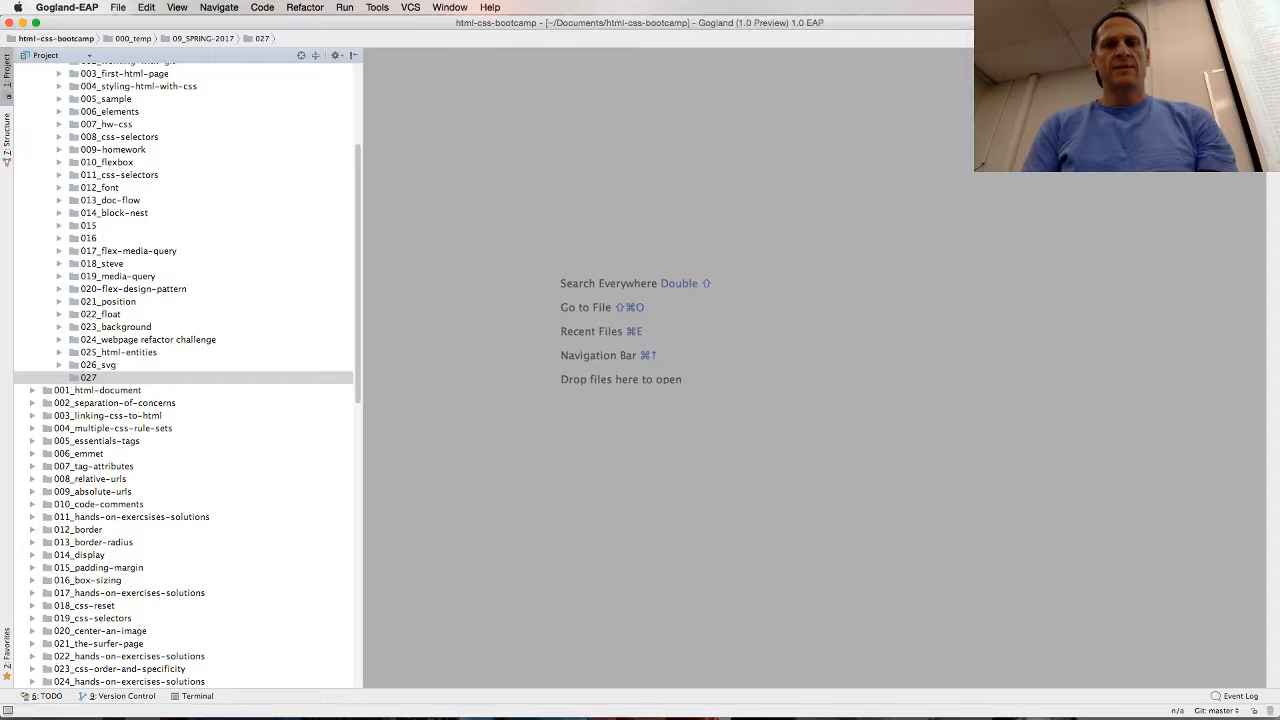
Create an HTML 5 file named index inside the 027_favicon directory.
right_click(88, 379)
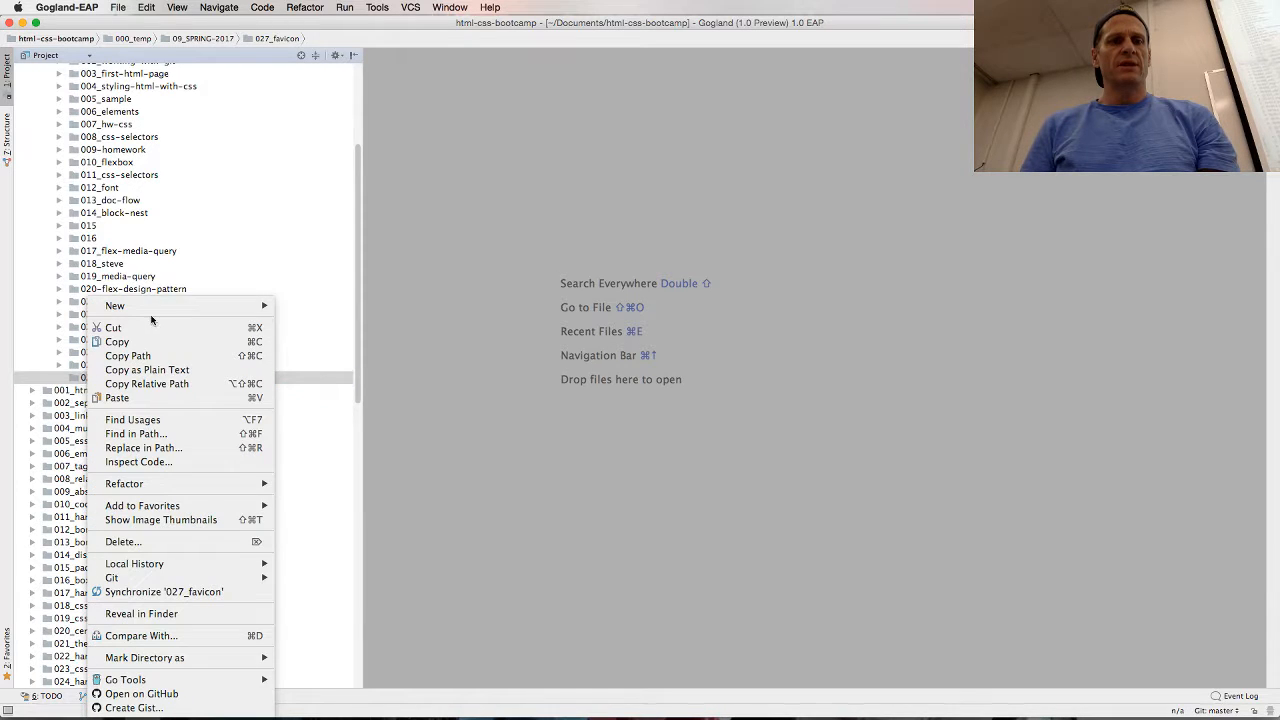
mouse_move(156, 308)
click(345, 369)
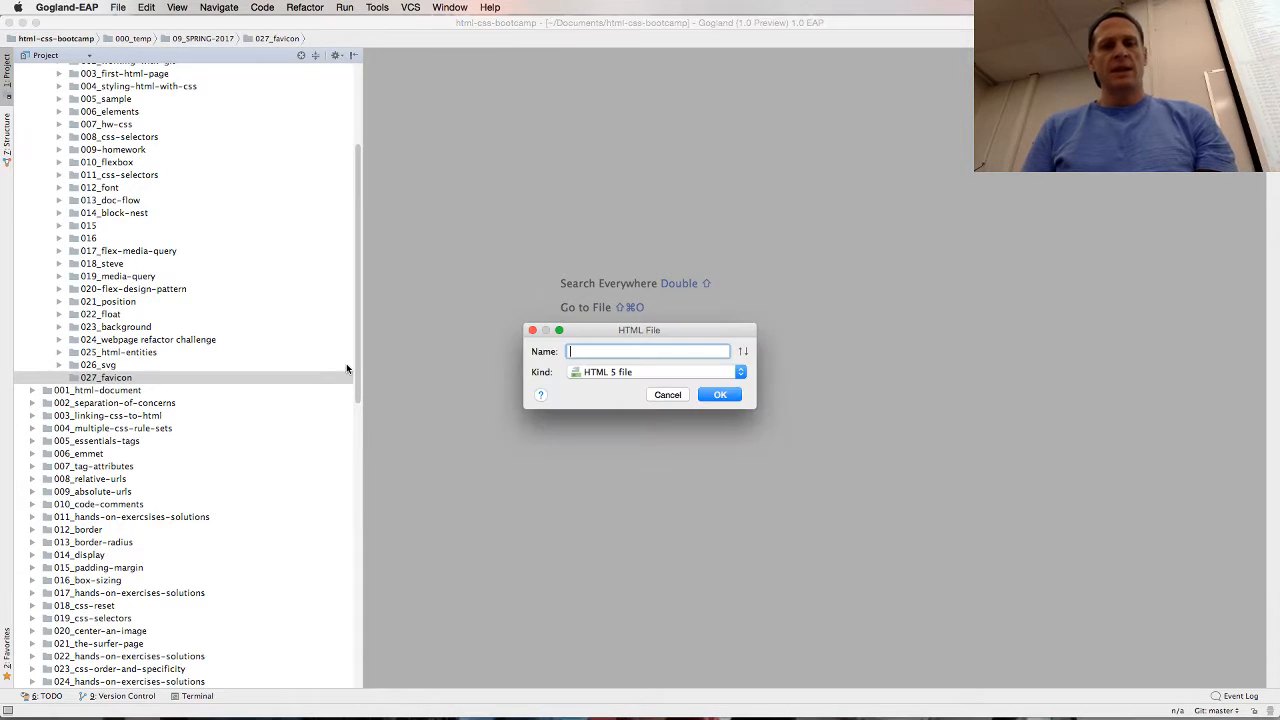
key(Return)
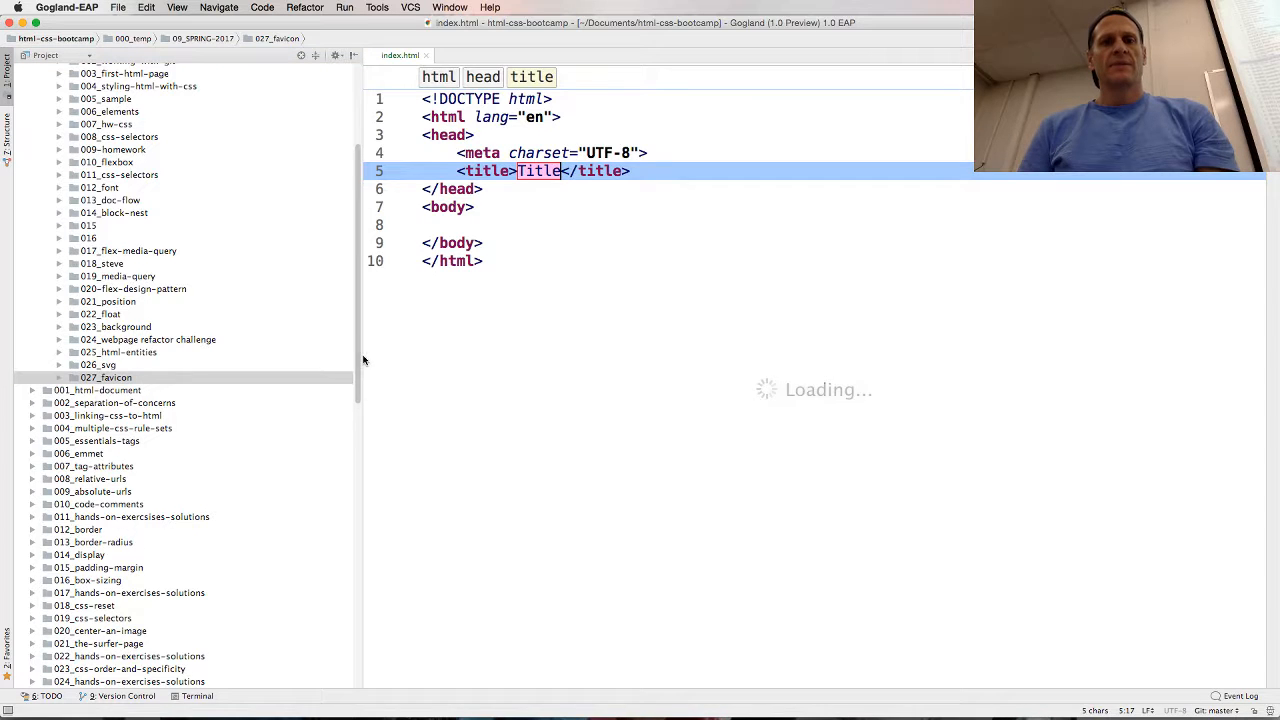
Add an h1 heading reading BURNING MAN PAGE to the body and set the page title to BURNING MAN.
click(447, 224)
key(Return)
key(Return)
text(h1)
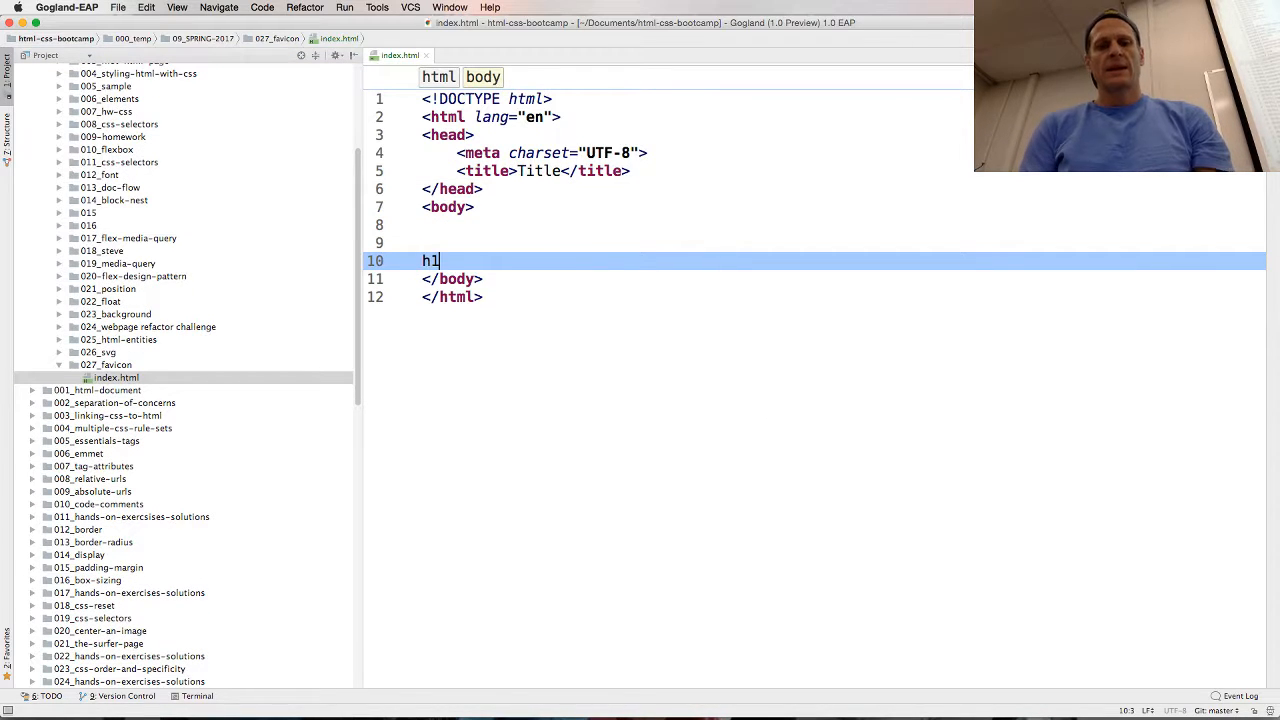
key(Tab)
text(BURNING MAN)
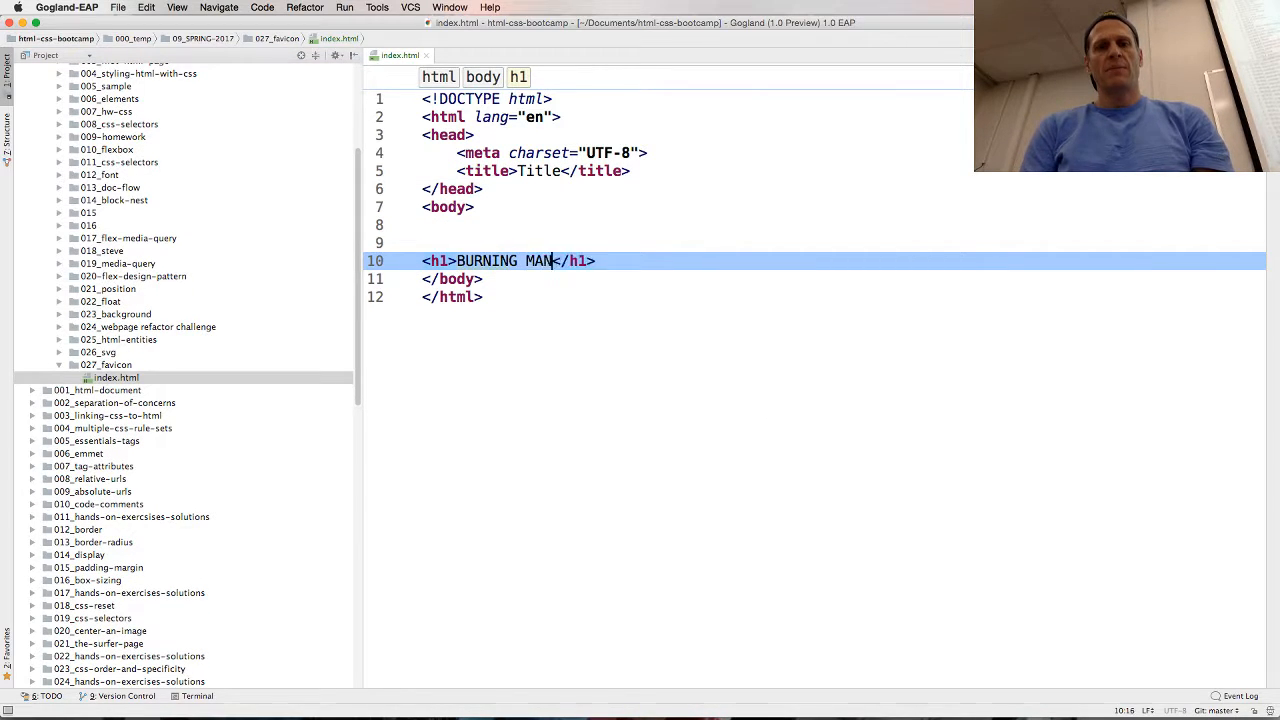
text( PAGE)
double_click(537, 172)
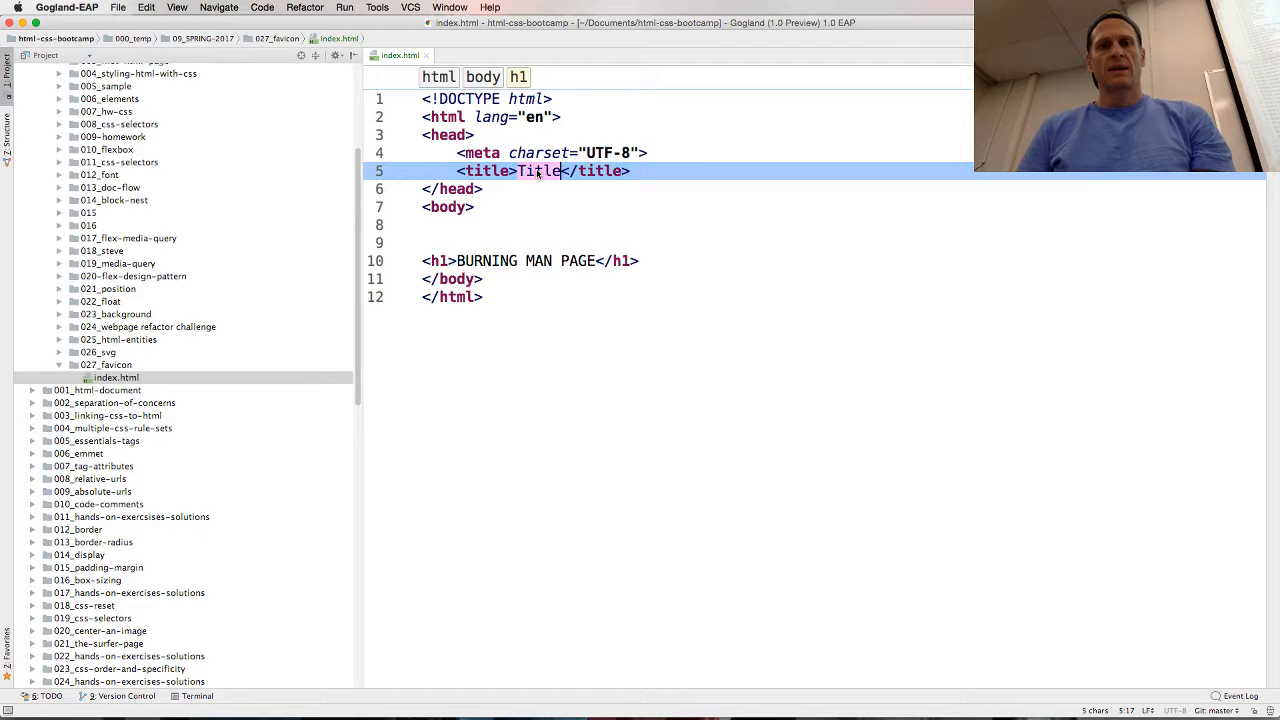
text(BURNING MAN)
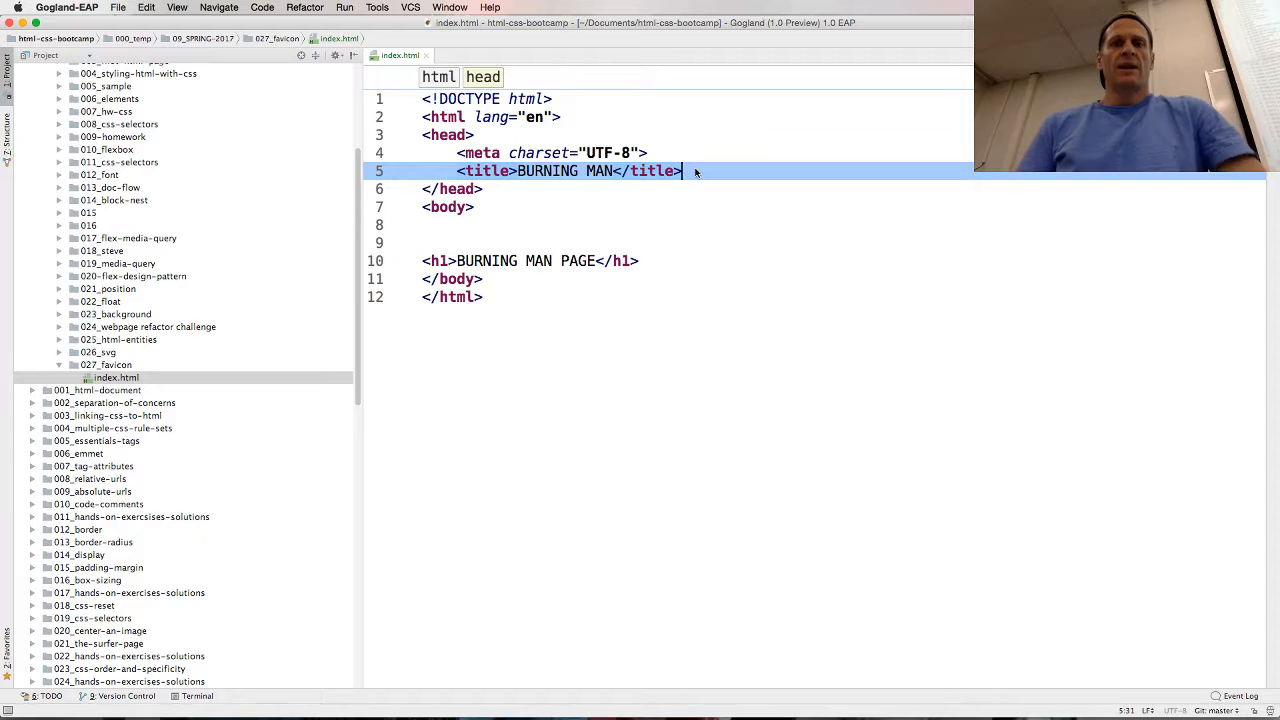
Copy the generated favicon code from the Chrome page and insert it at the start of the head in index.html, followed by a blank line.
key(Up)
key(Up)
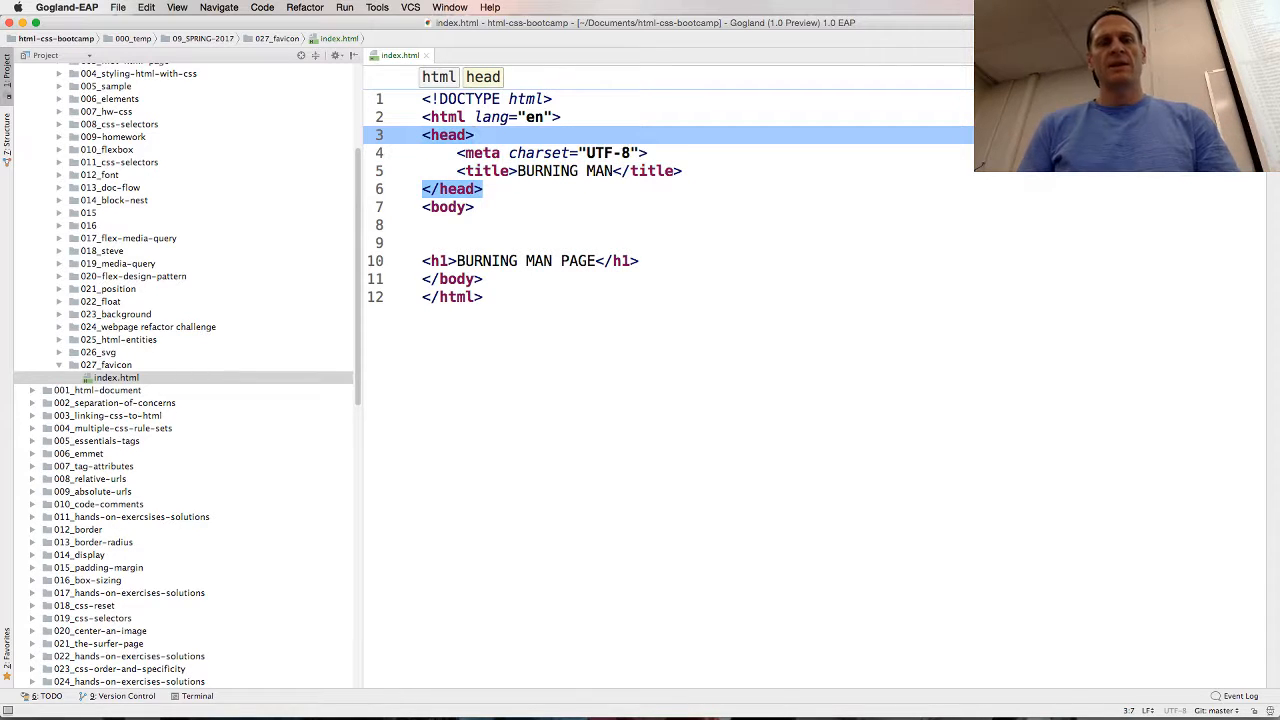
key(Return)
key(super+Tab)
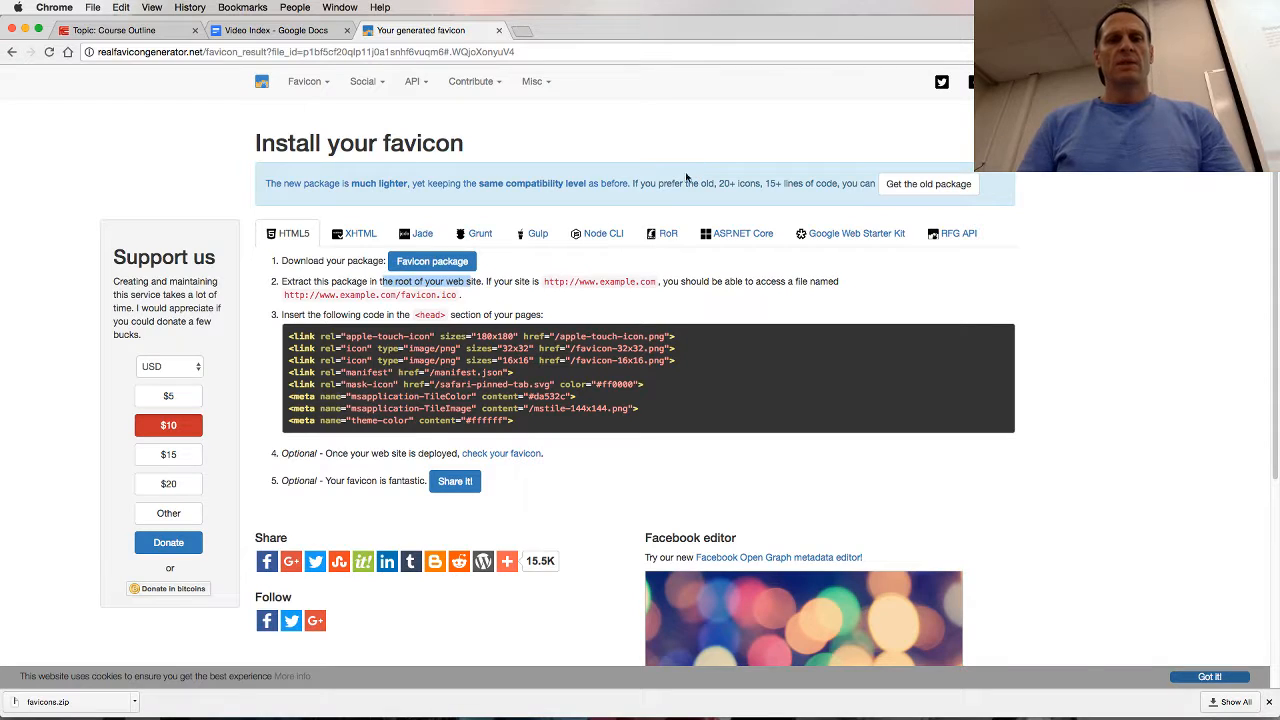
drag(517, 424, 292, 338)
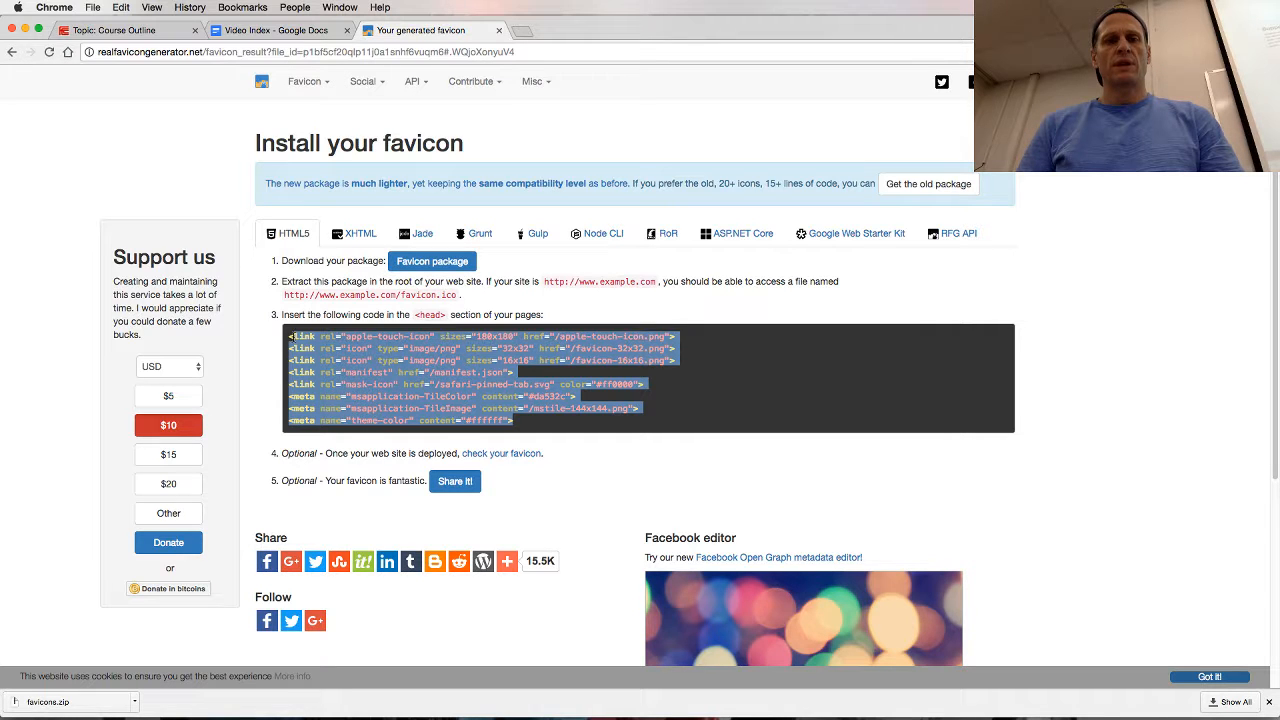
key(super+c)
key(super+Tab)
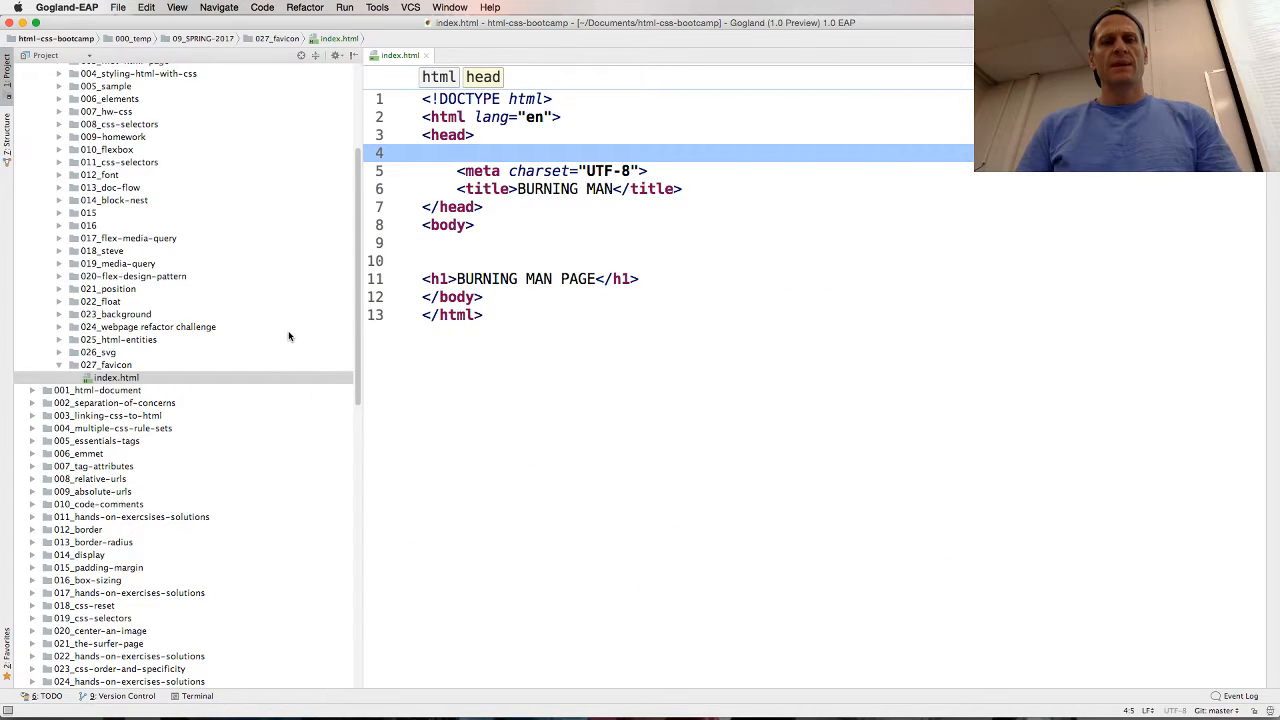
key(super+v)
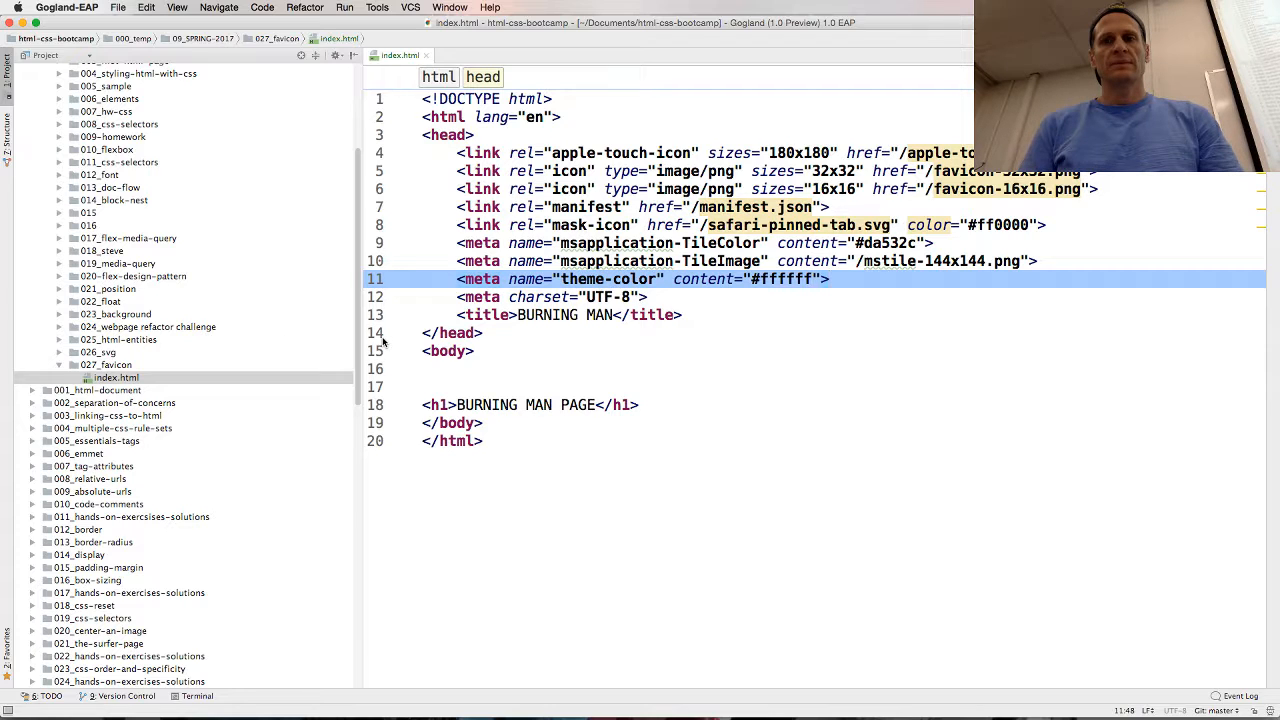
key(Return)
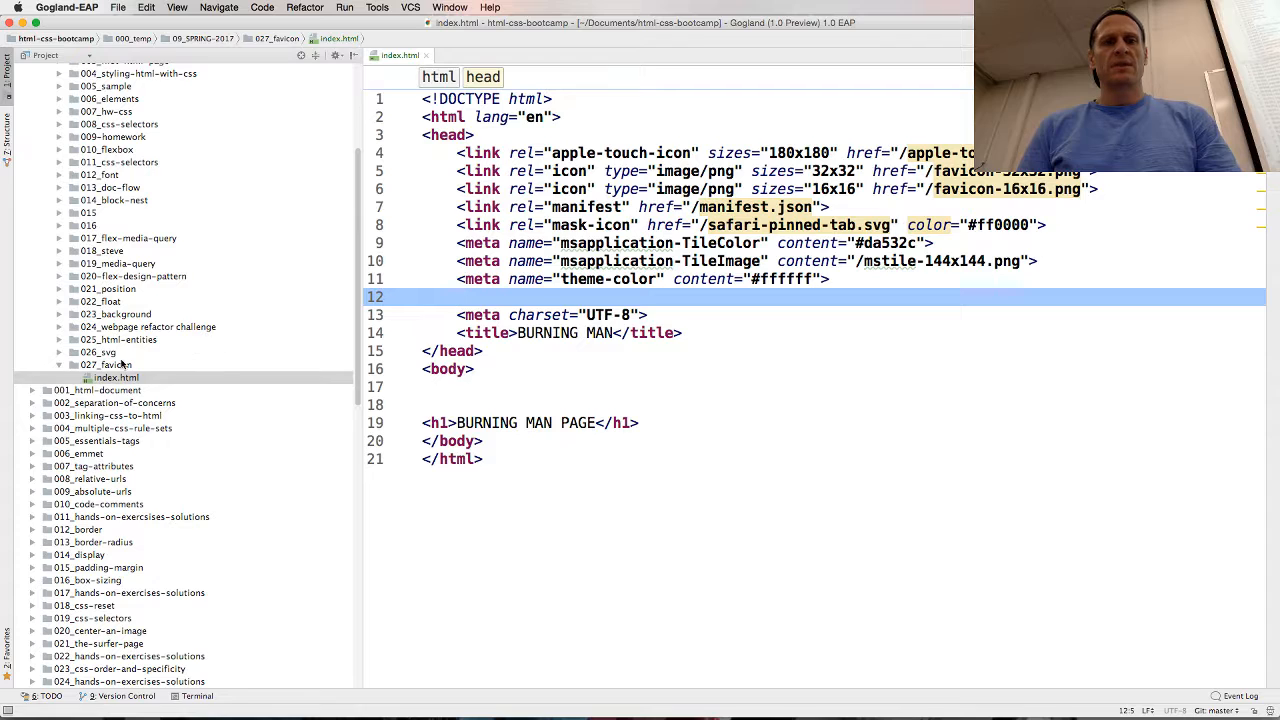
Unzip favicons.zip in the Finder's Downloads folder and move the extracted files into the project's 027_favicon directory.
click(121, 366)
key(super+Tab)
key(super+Tab)
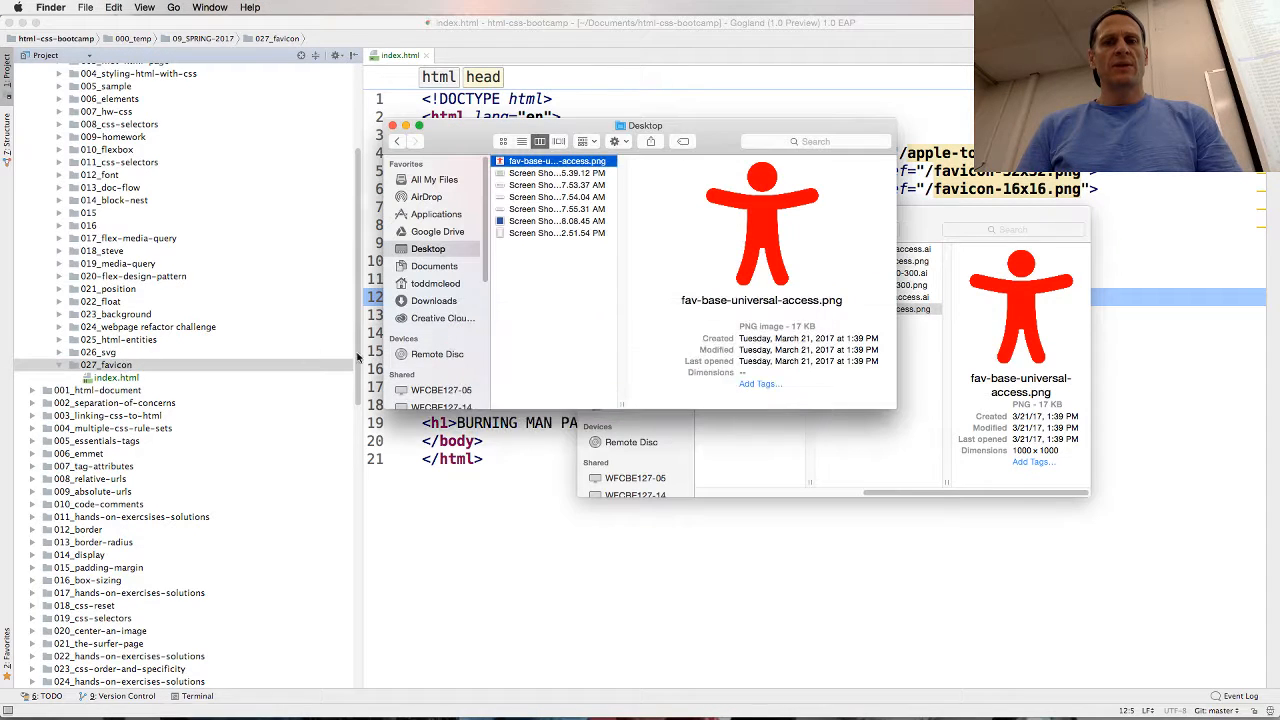
click(434, 301)
double_click(540, 162)
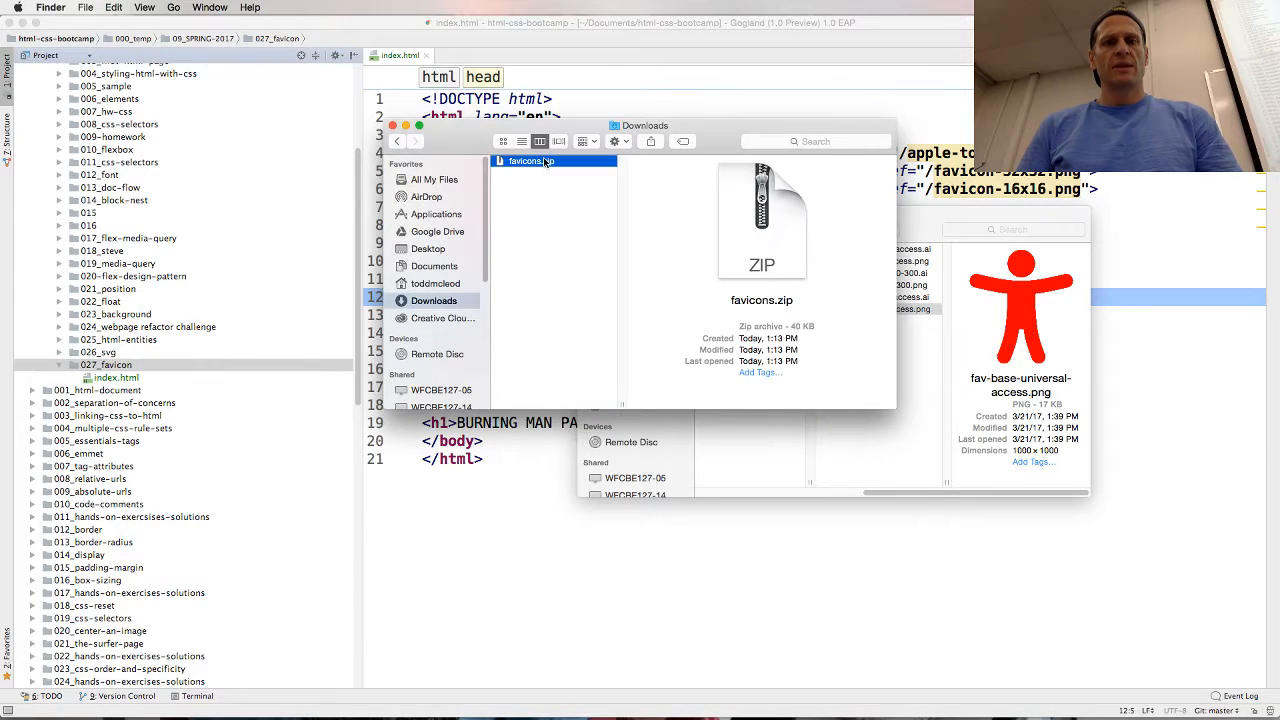
drag(679, 357, 141, 366)
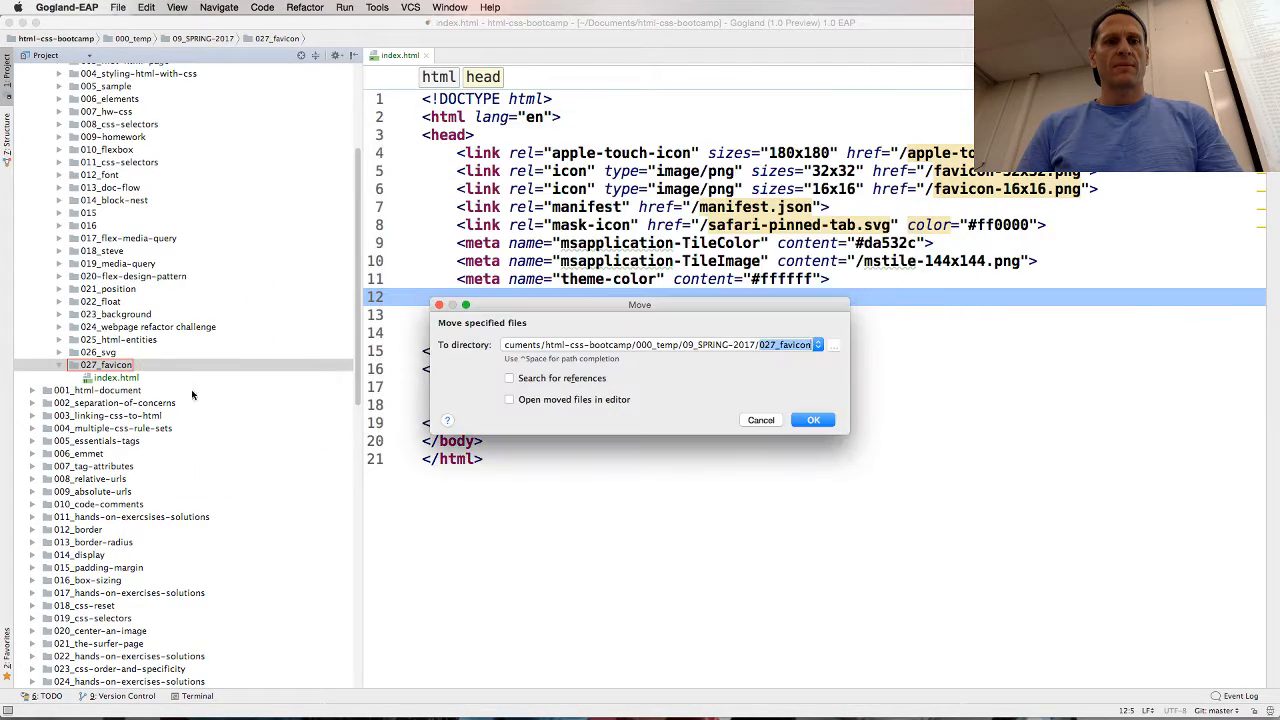
click(826, 421)
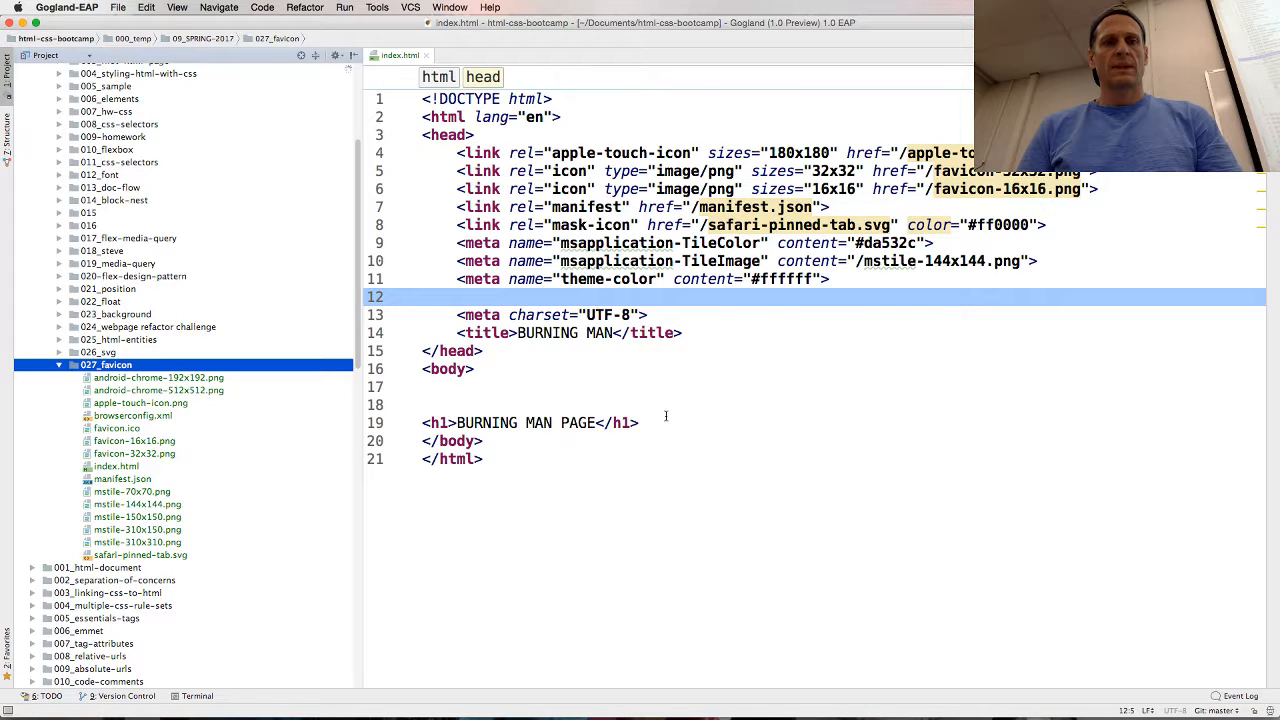
Preview index.html in Chrome twice to check its tab icon, closing the preview and returning to Gogland each time.
click(760, 338)
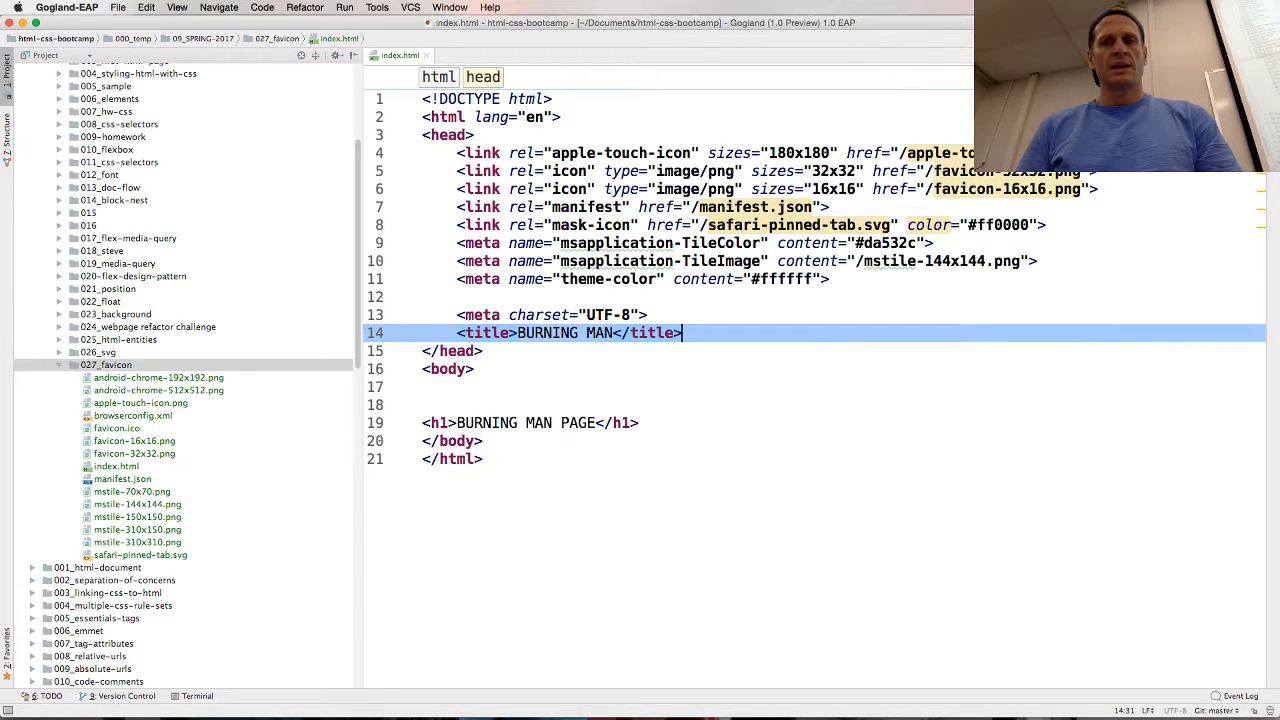
key(alt+F2)
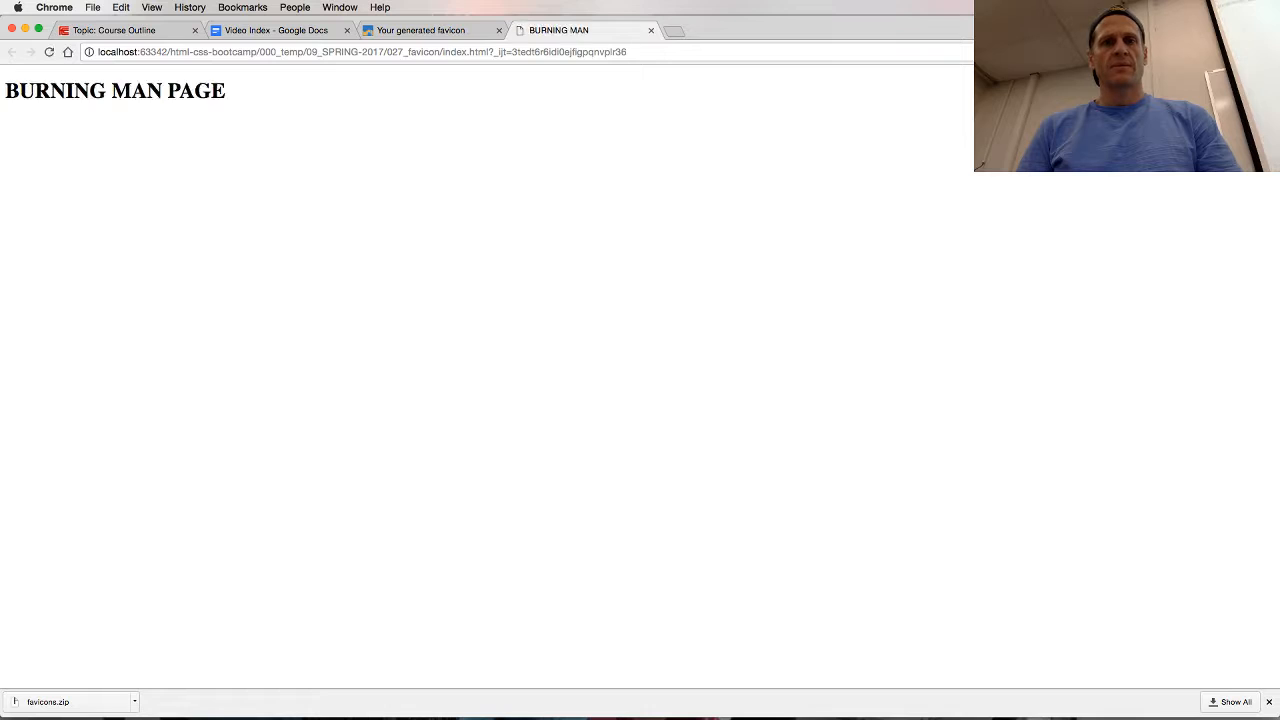
click(651, 32)
key(super+Tab)
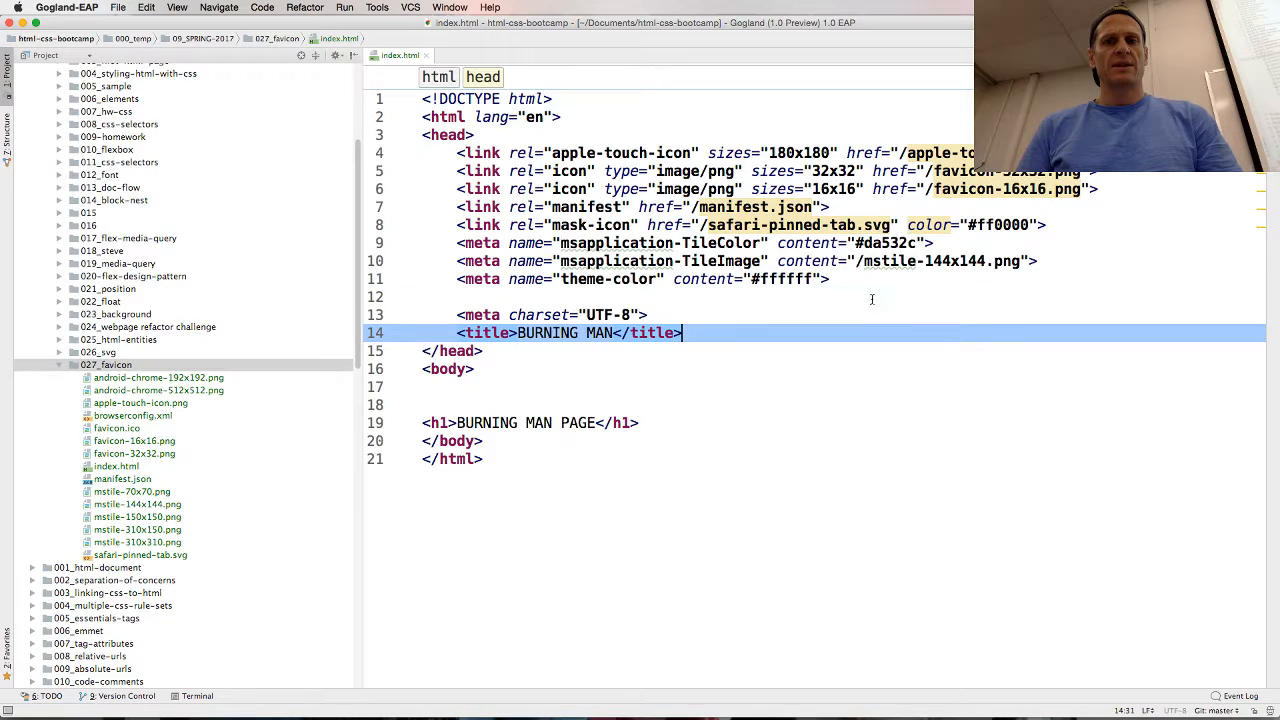
click(871, 299)
key(alt+F2)
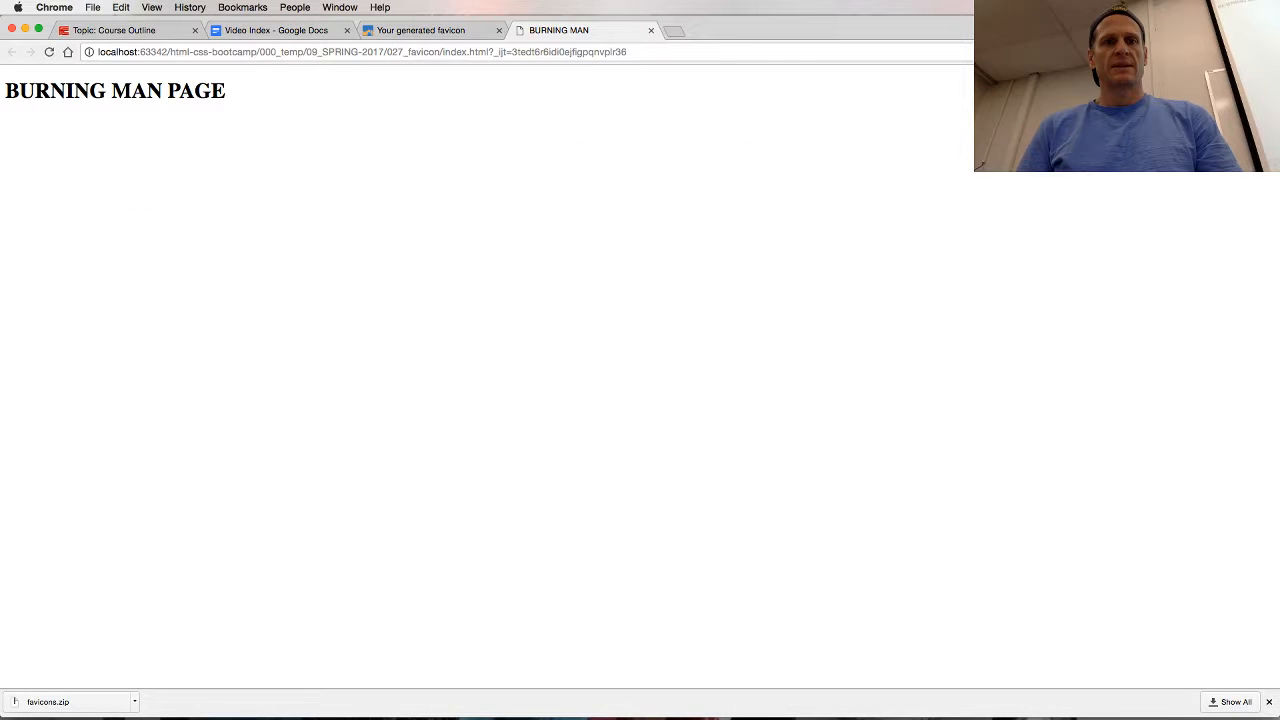
click(651, 31)
key(super+Tab)
key(super+Tab)
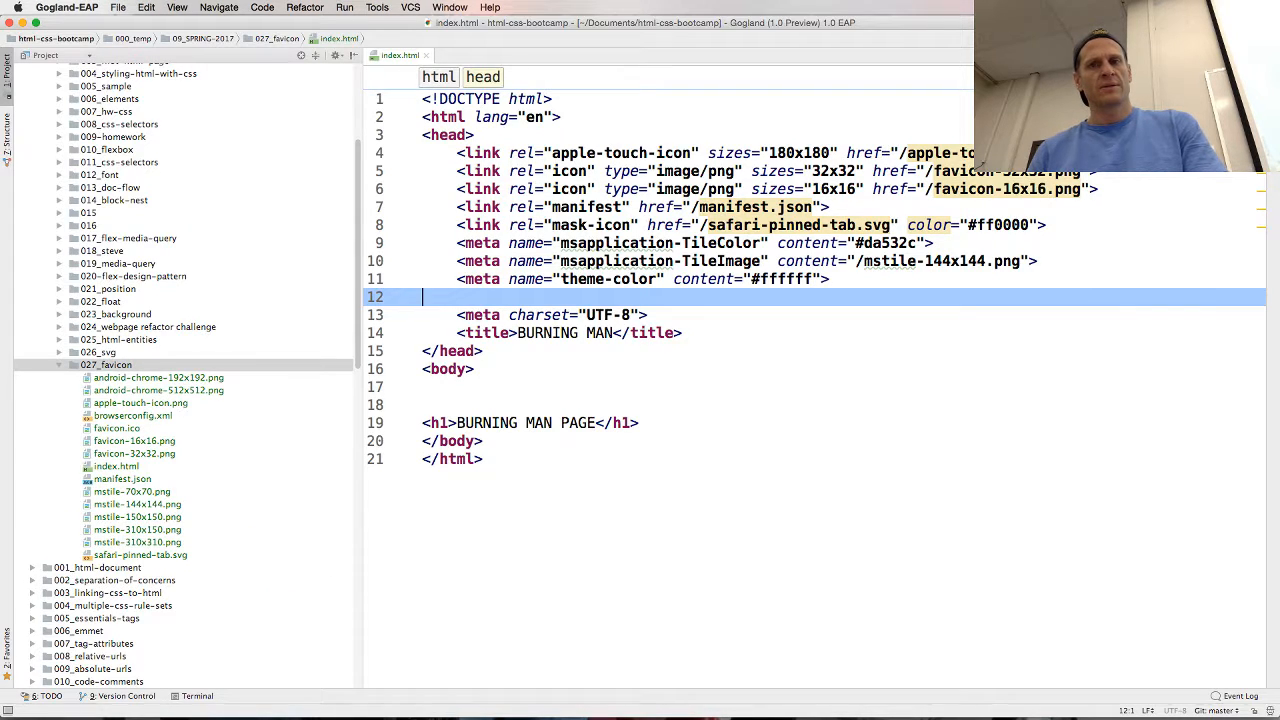
Preview index.html again and request favicon.ico directly from the 027_favicon folder on the local server.
key(alt+F2)
click(656, 51)
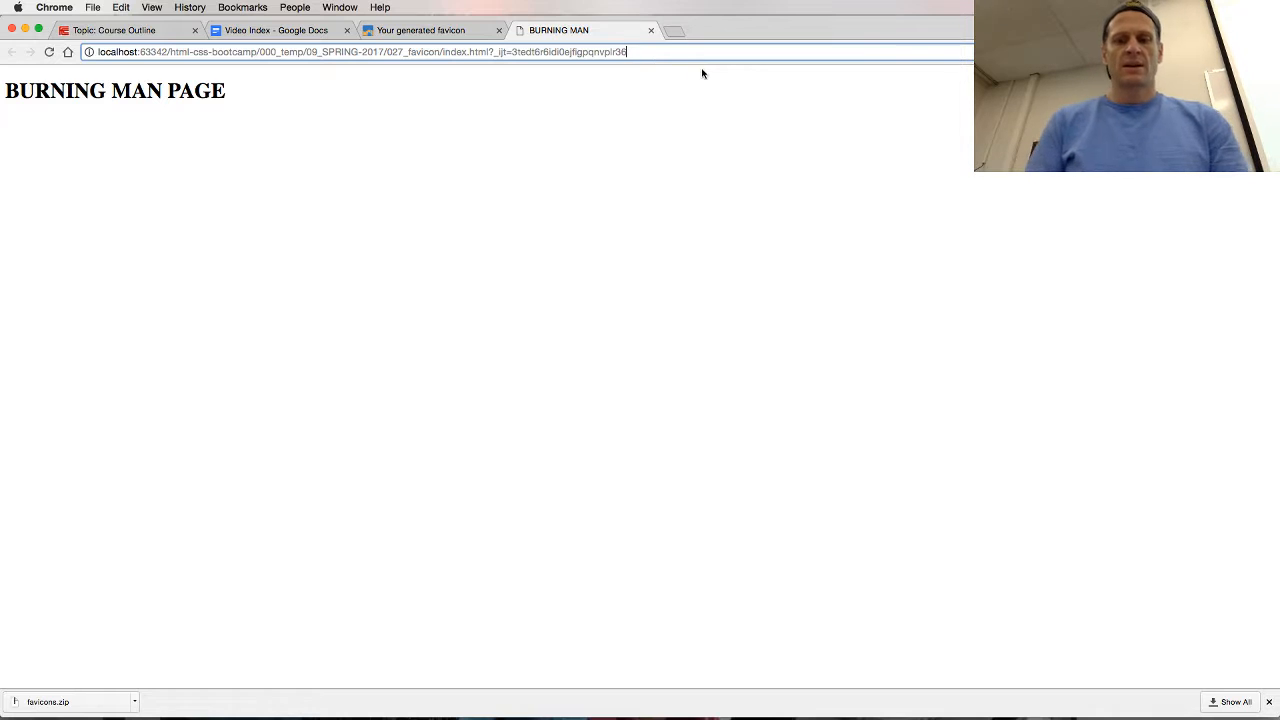
key(BackSpace)
key(BackSpace)
key(BackSpace)
key(BackSpace)
key(BackSpace)
key(BackSpace)
key(BackSpace)
key(BackSpace)
key(BackSpace)
key(BackSpace)
key(BackSpace)
key(BackSpace)
key(BackSpace)
key(BackSpace)
key(BackSpace)
key(BackSpace)
key(BackSpace)
key(BackSpace)
key(BackSpace)
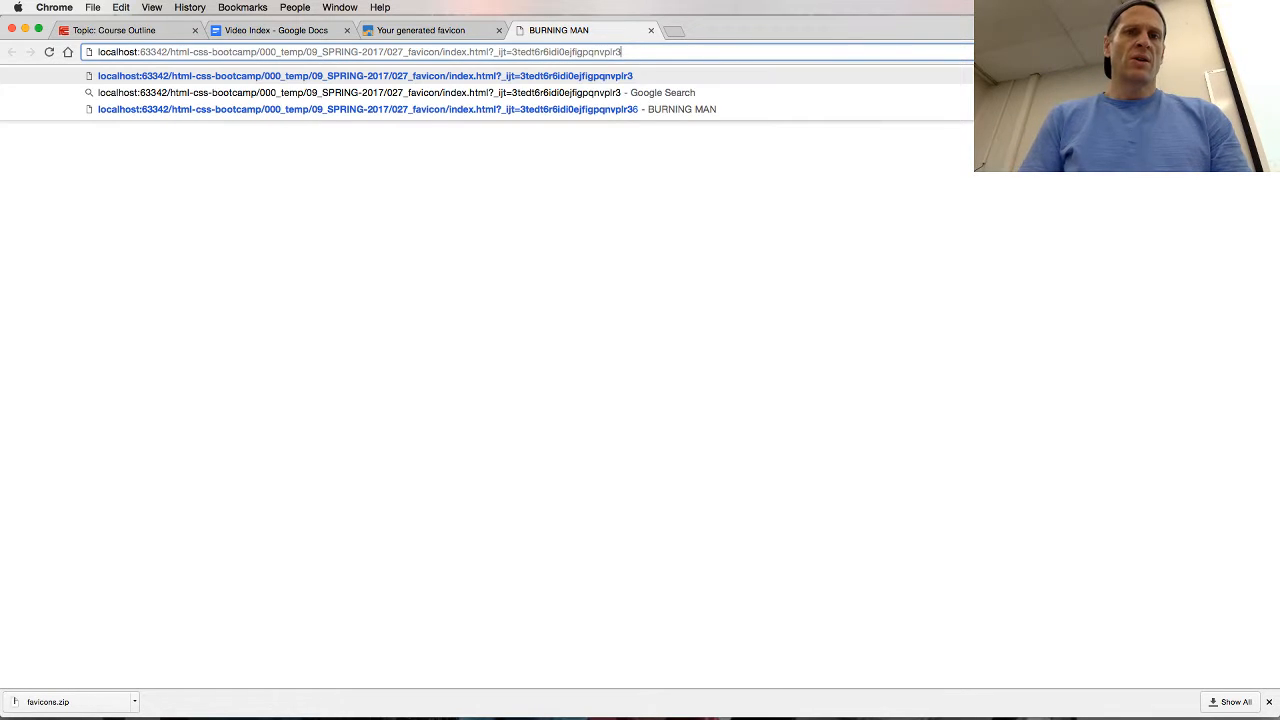
key(BackSpace)
key(BackSpace)
key(BackSpace)
key(BackSpace)
key(BackSpace)
key(BackSpace)
key(BackSpace)
key(BackSpace)
key(BackSpace)
key(BackSpace)
key(BackSpace)
key(BackSpace)
key(BackSpace)
key(BackSpace)
key(BackSpace)
key(BackSpace)
key(BackSpace)
key(BackSpace)
key(BackSpace)
key(BackSpace)
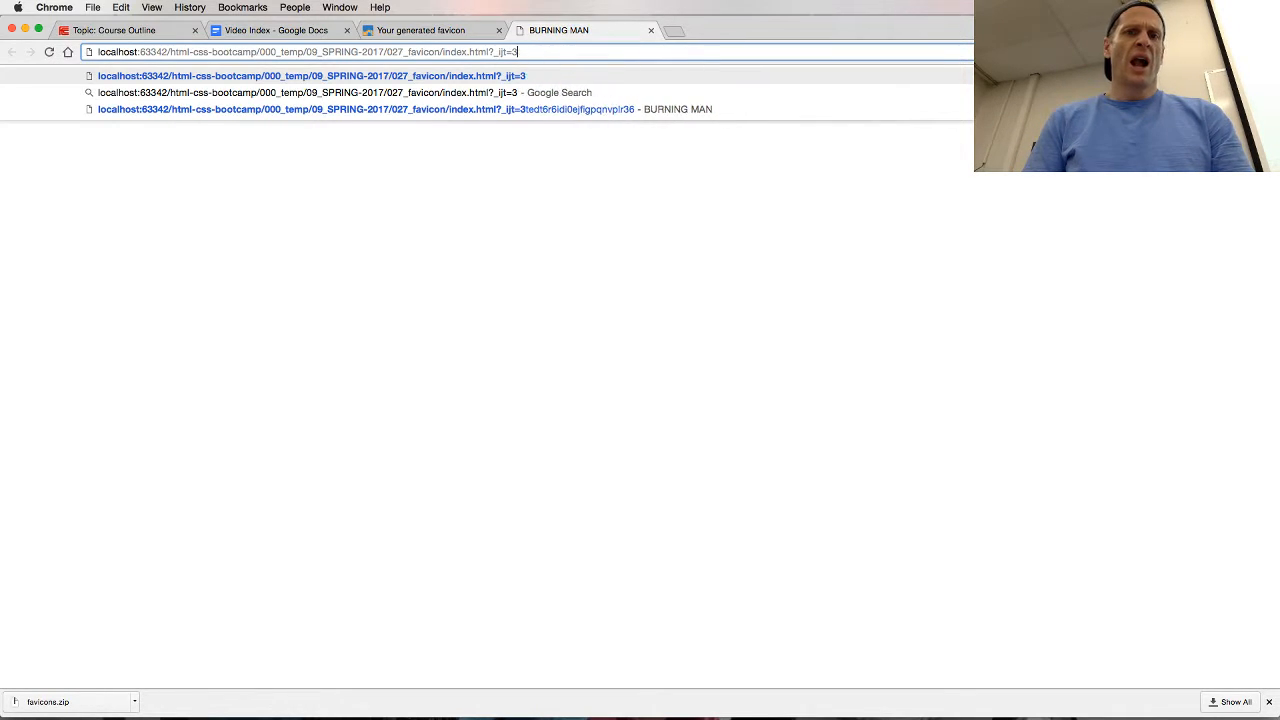
key(BackSpace)
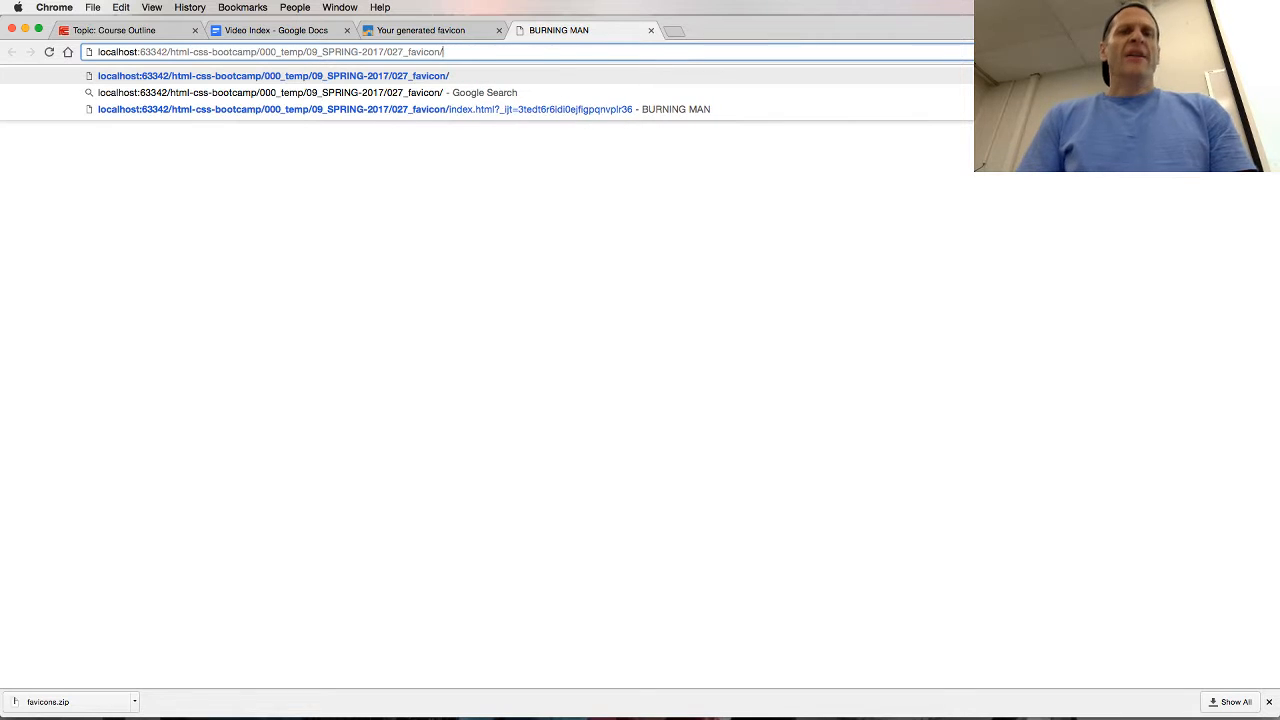
text(favic)
text(on.ico)
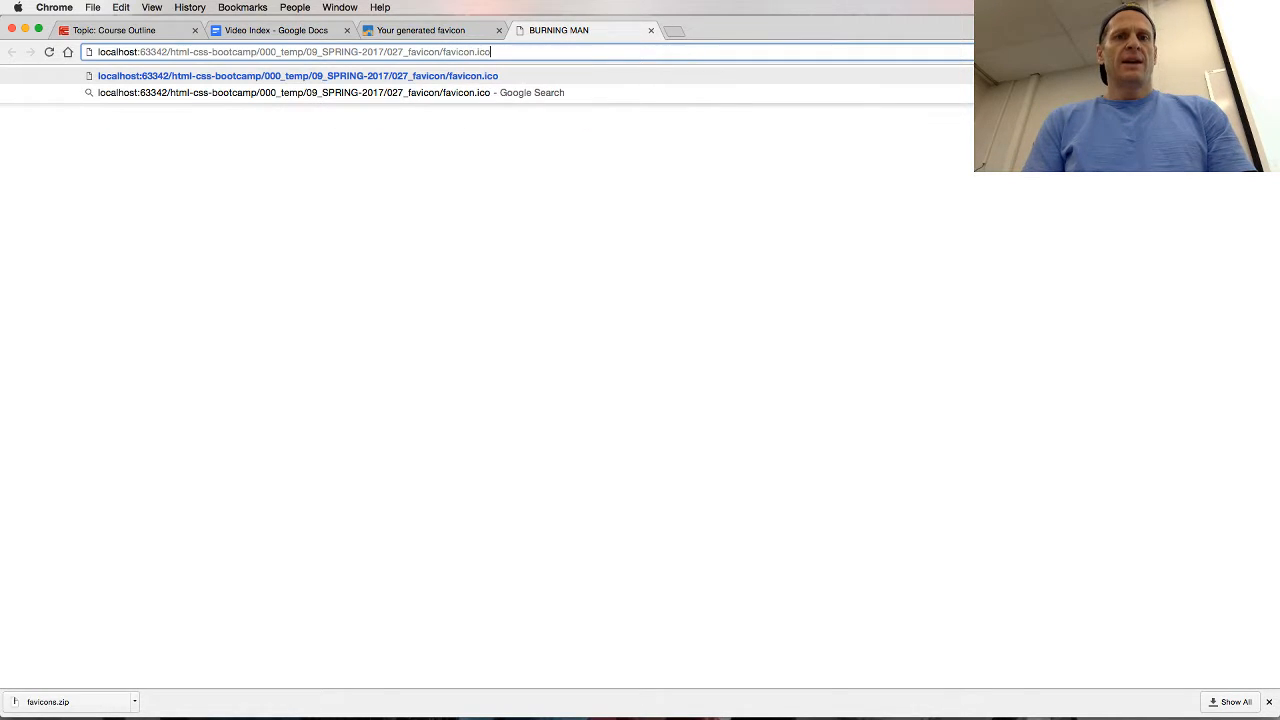
key(Return)
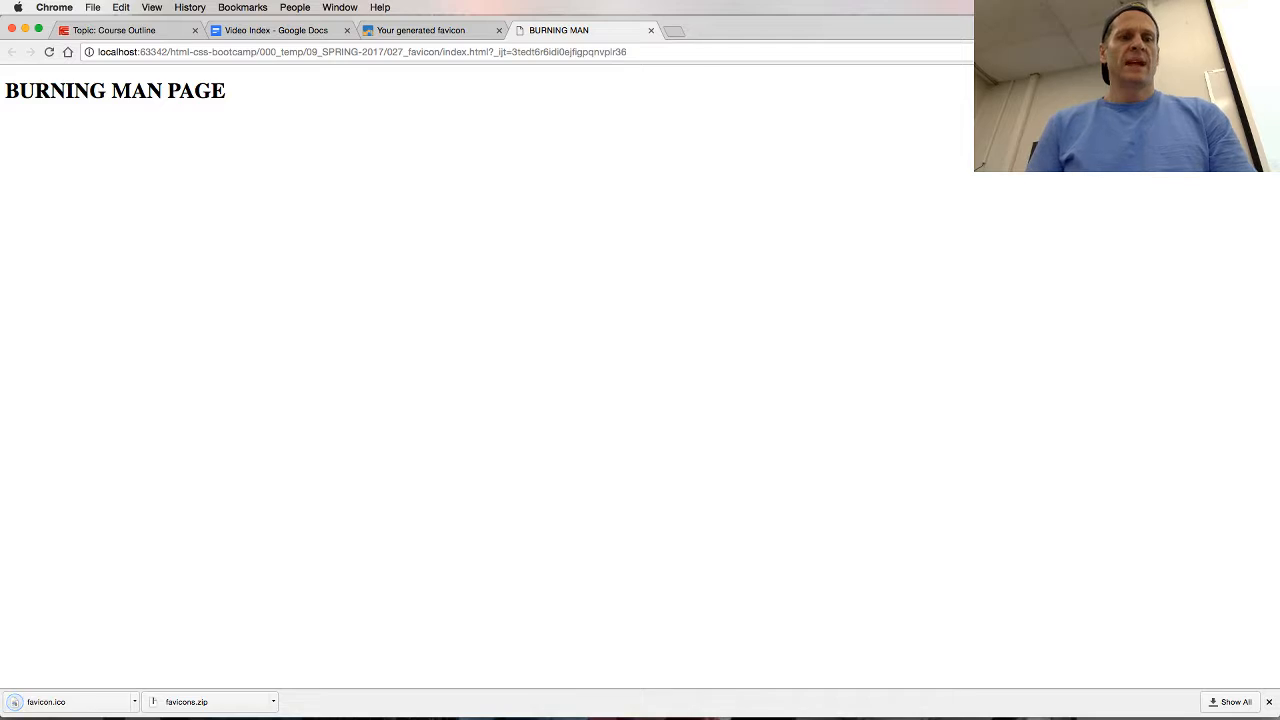
Return to the favicon generator page in Chrome and reread the instruction for inserting the code in the head section.
key(super+Tab)
key(super+Tab)
key(super+Tab)
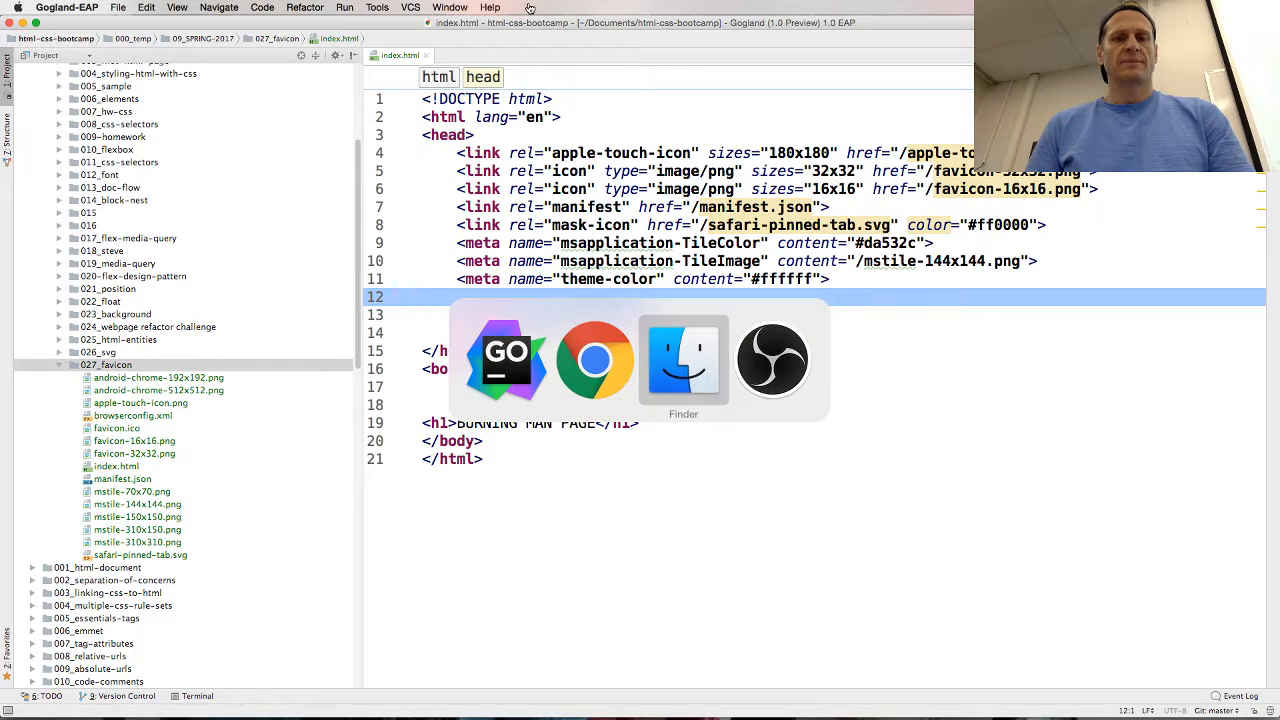
key(super+Tab)
key(super+Tab)
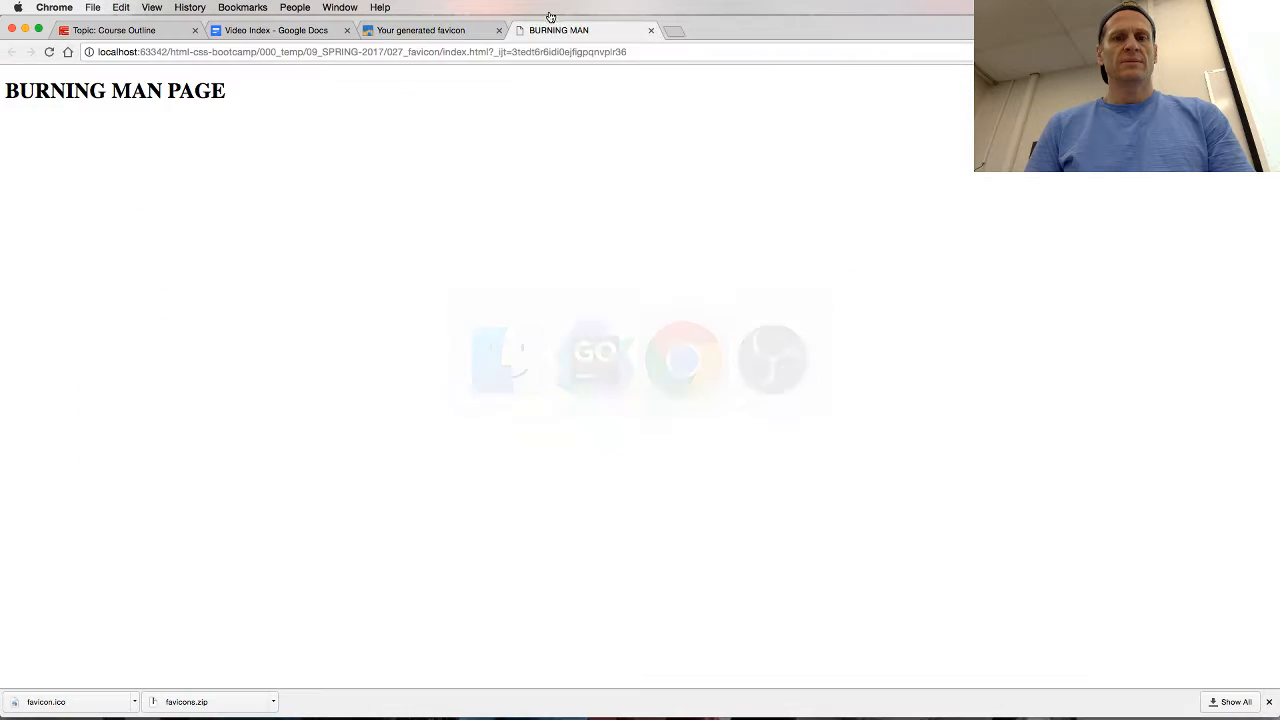
click(452, 32)
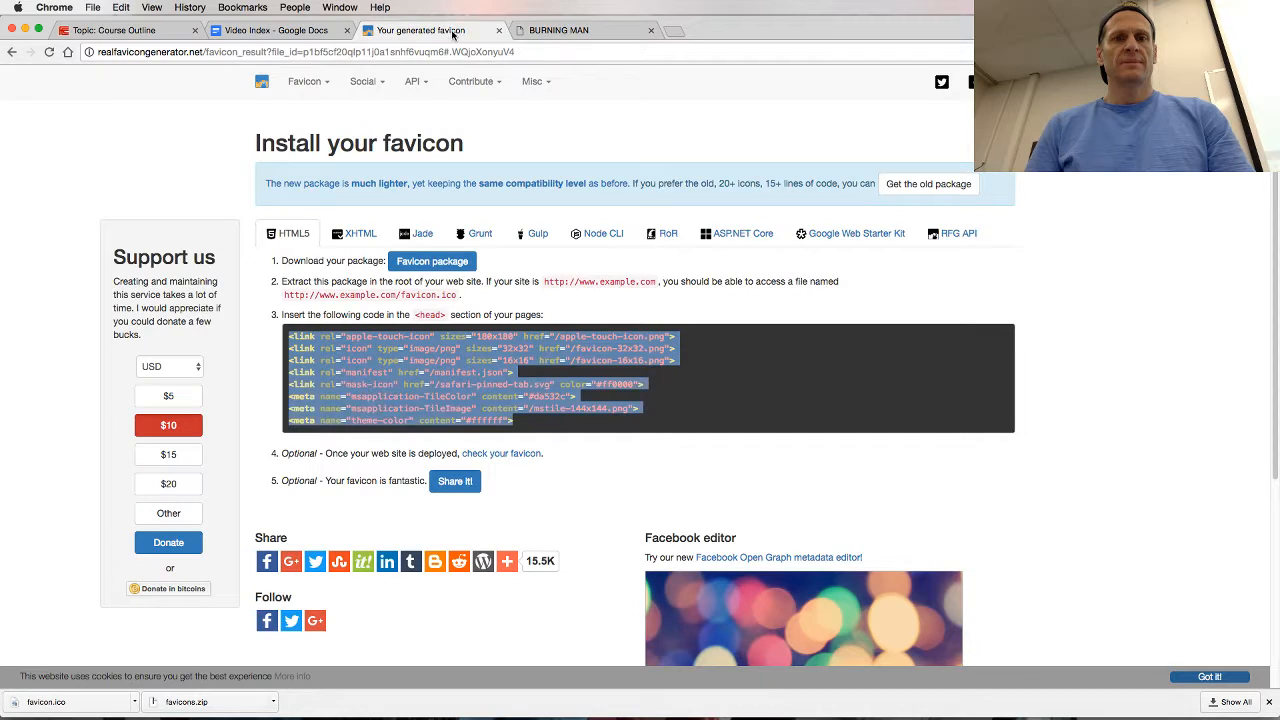
drag(339, 311, 507, 318)
click(427, 314)
click(511, 317)
Switch back to Gogland and move the favicon link and meta tags below the title line in the head.
key(super+Tab)
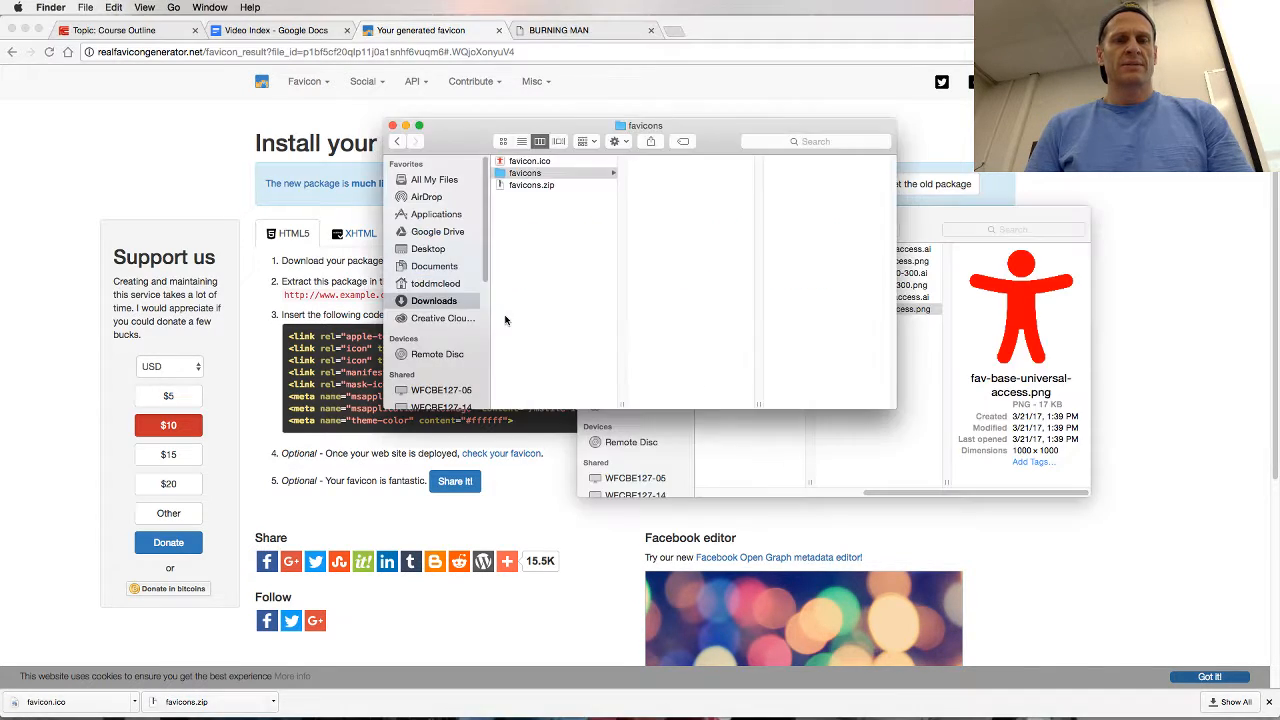
key(super+Tab)
key(super+Tab)
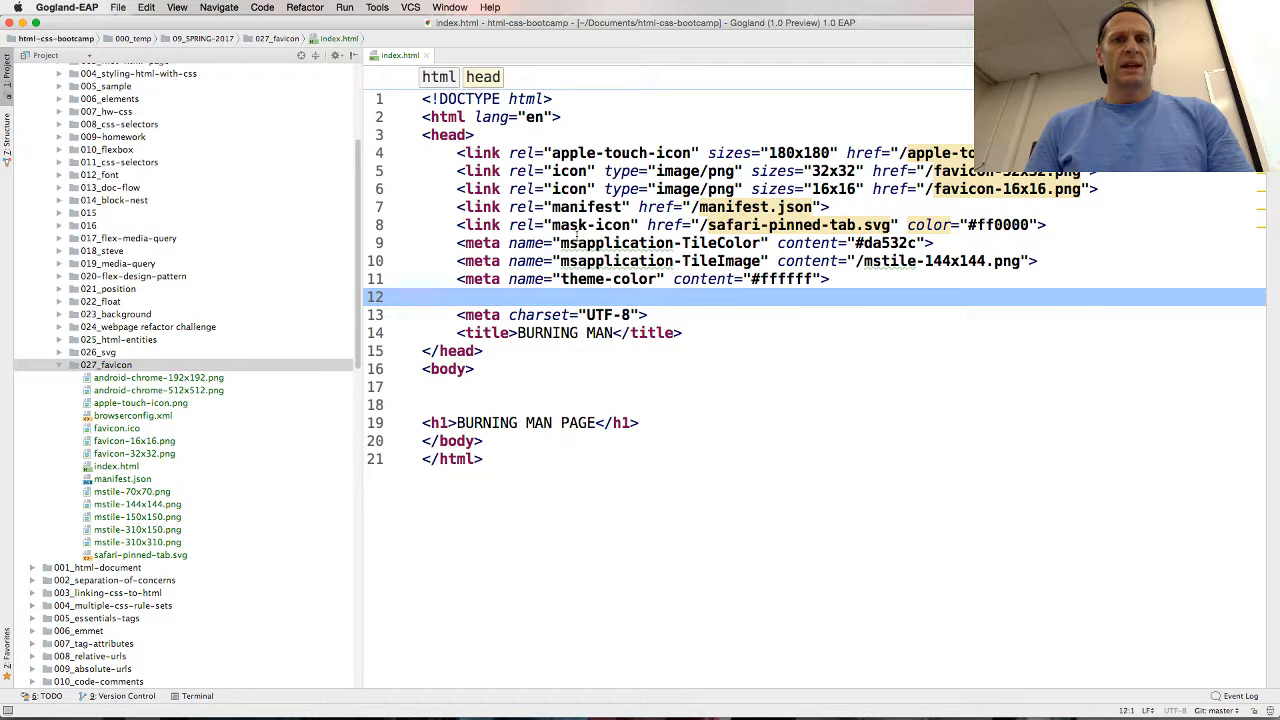
drag(457, 152, 422, 296)
key(super+c)
key(BackSpace)
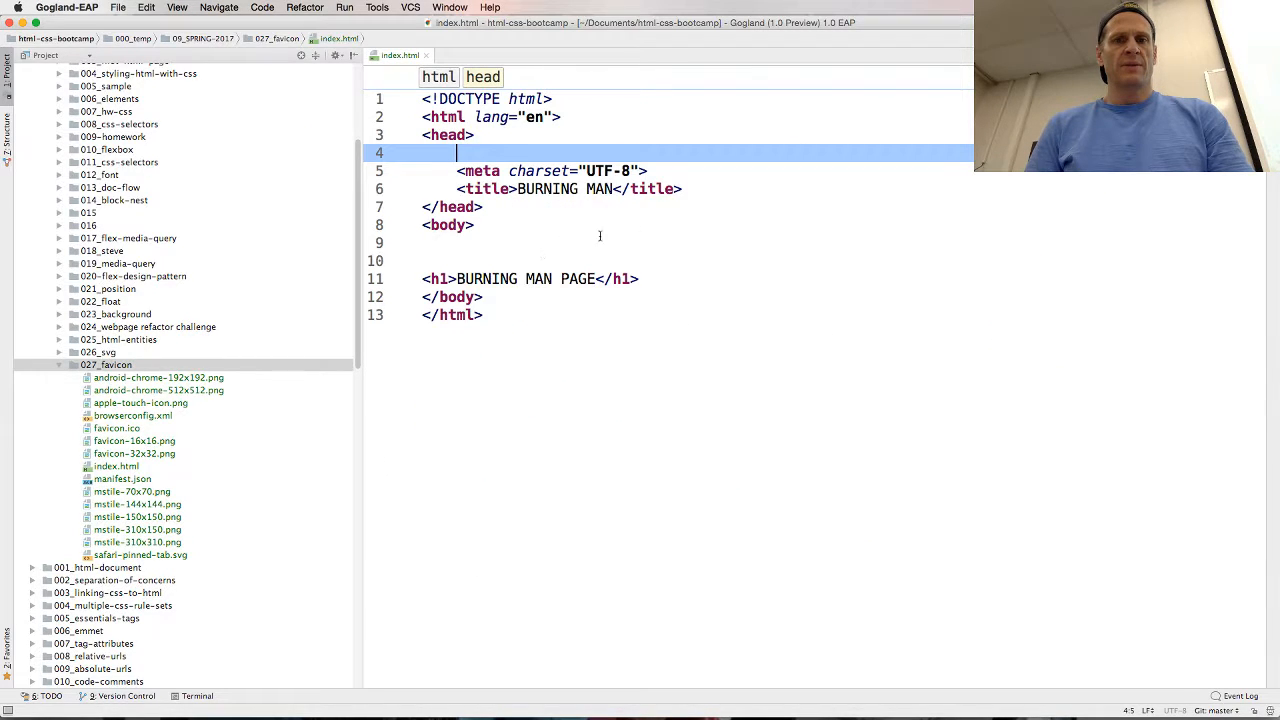
click(689, 188)
key(super+v)
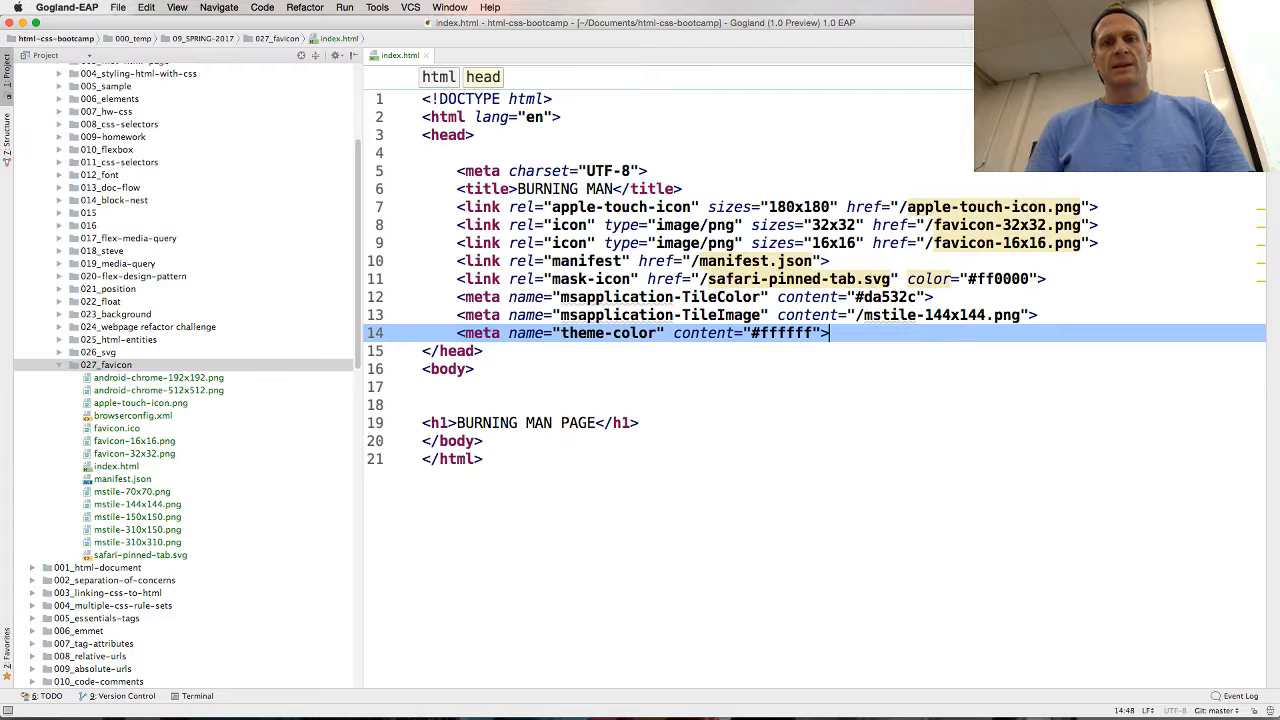
Delete the empty line between the opening head tag and the charset meta tag in index.html.
key(Up)
key(Up)
key(Up)
key(Up)
key(Up)
key(Up)
key(Up)
key(Up)
key(Up)
key(Up)
key(Up)
key(Up)
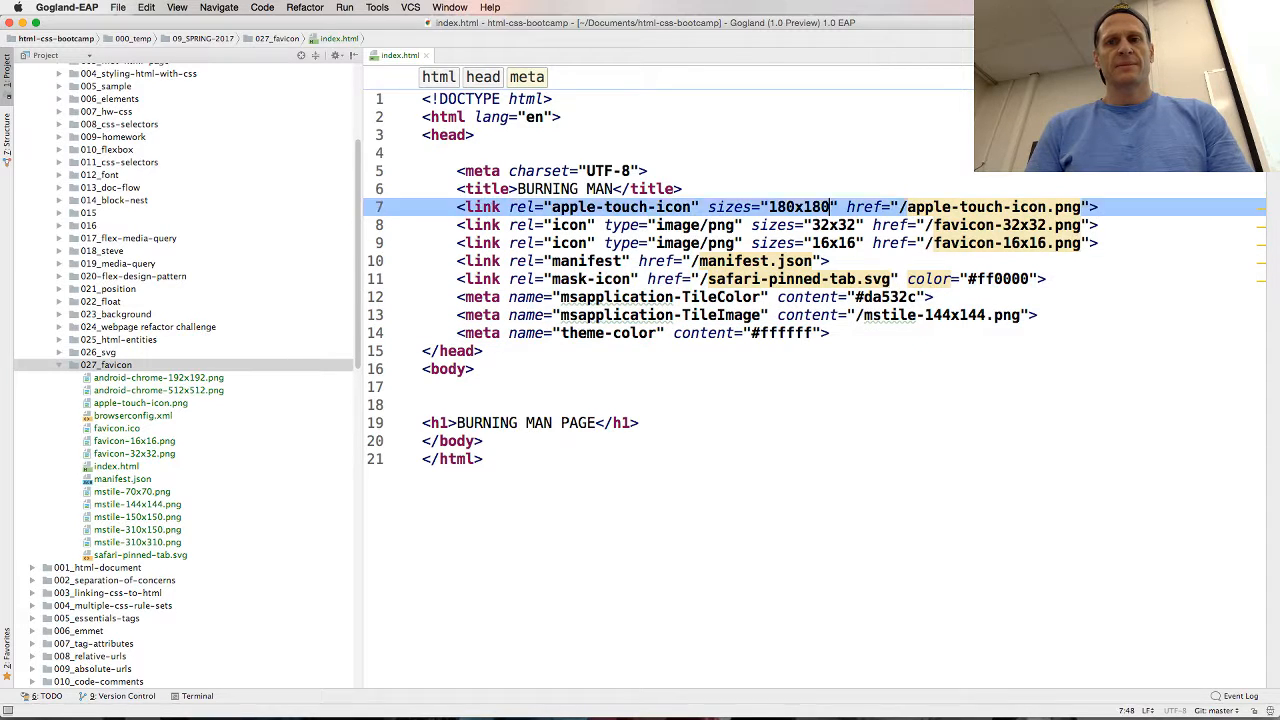
key(Down)
key(Down)
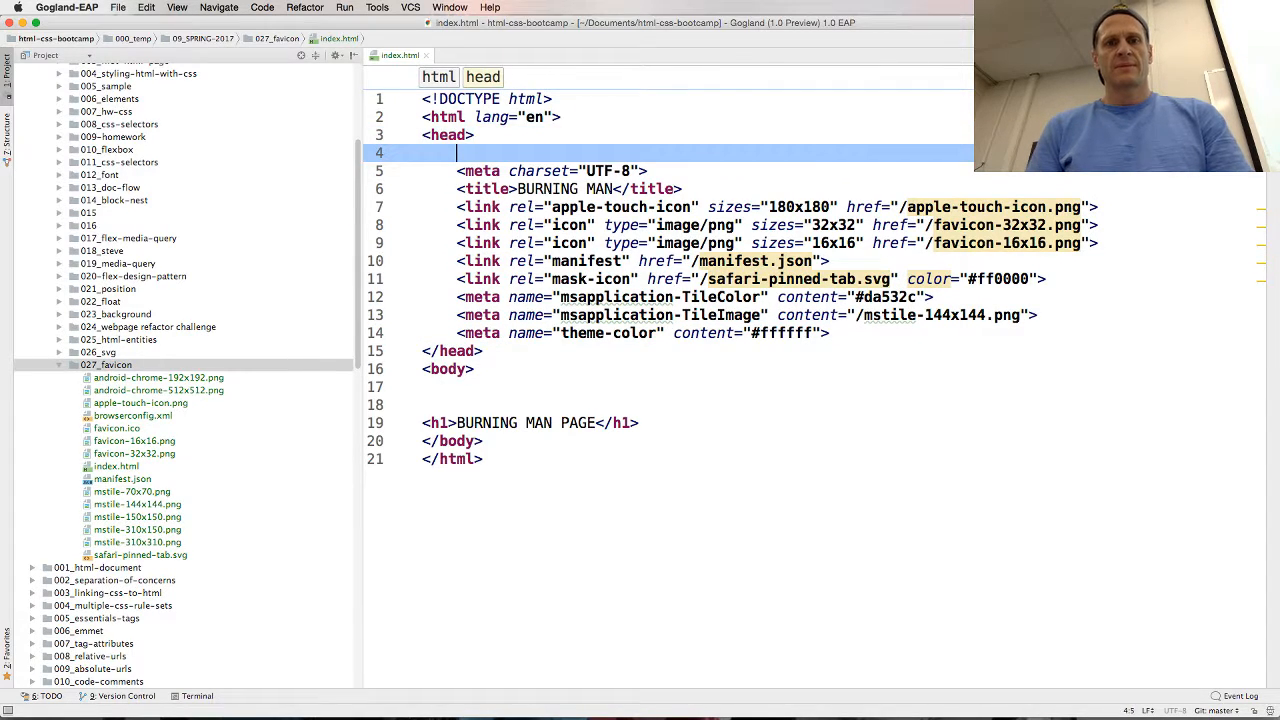
key(BackSpace)
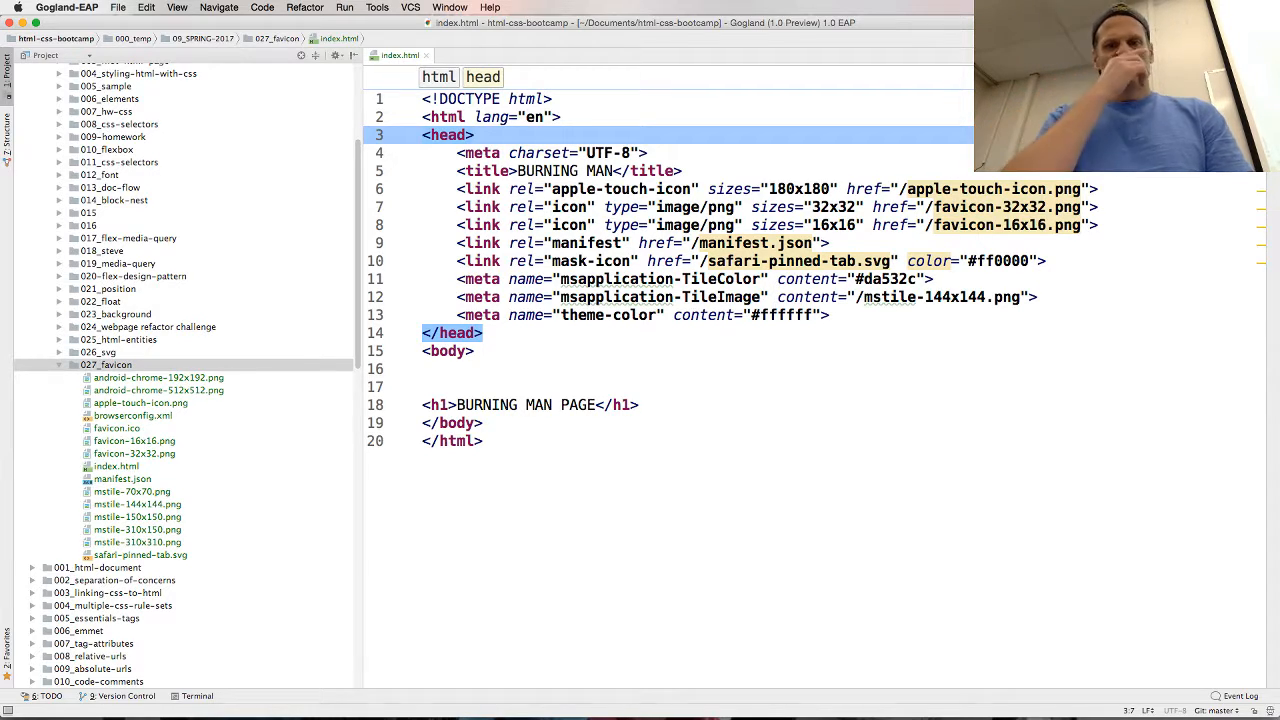
Return to the favicon generator page in Chrome, read the optional deployment instruction, and view the linked Favicon checker before closing it.
key(super+Tab)
key(super+Tab)
key(super+Tab)
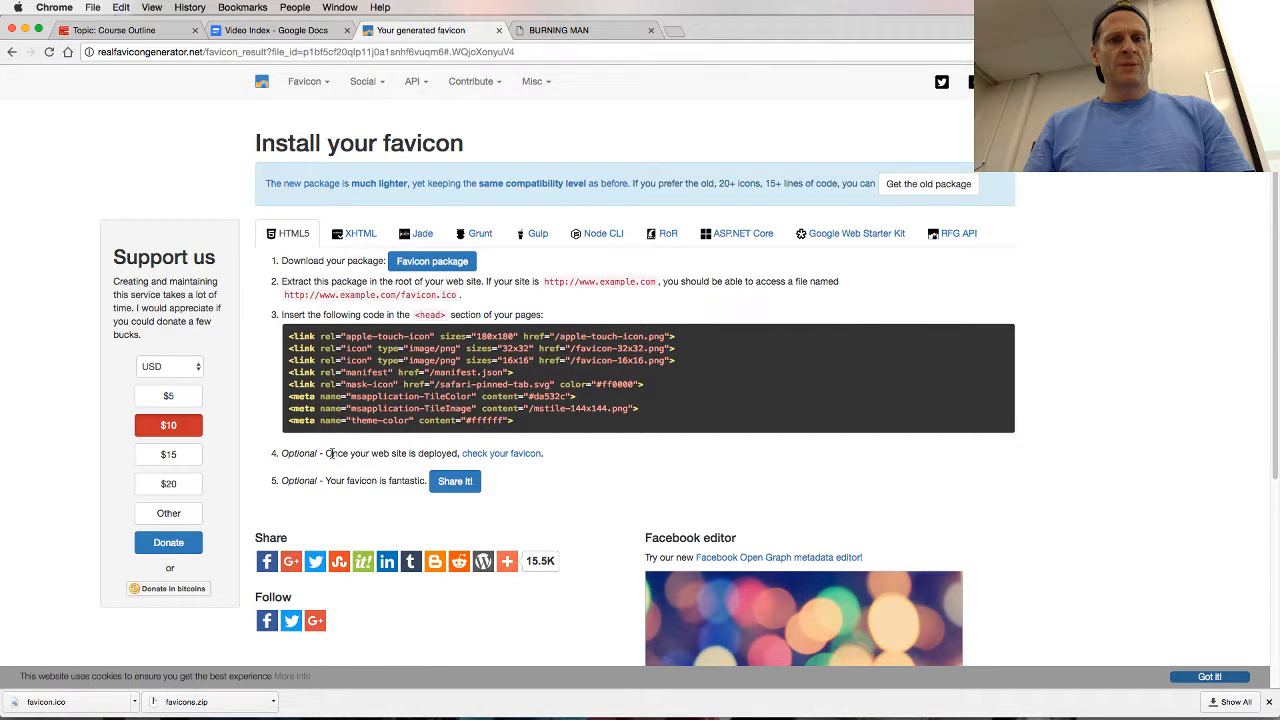
drag(327, 453, 424, 453)
click(433, 453)
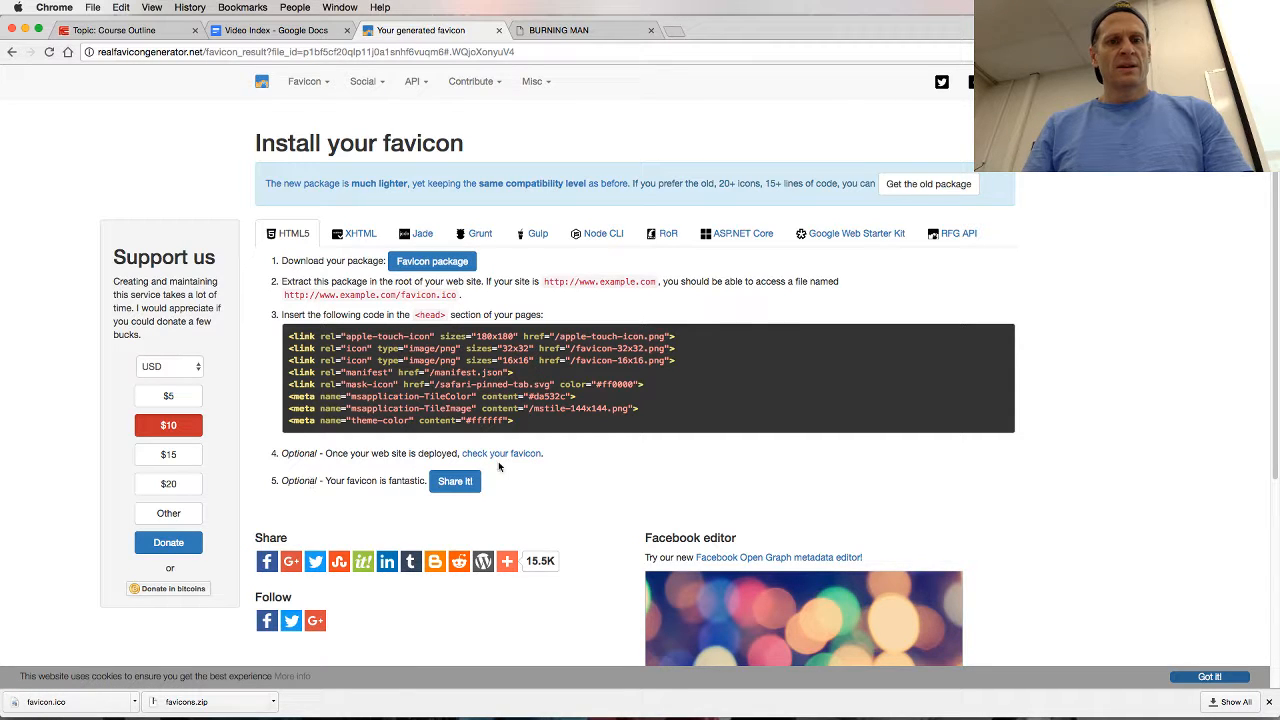
click(495, 454)
click(587, 30)
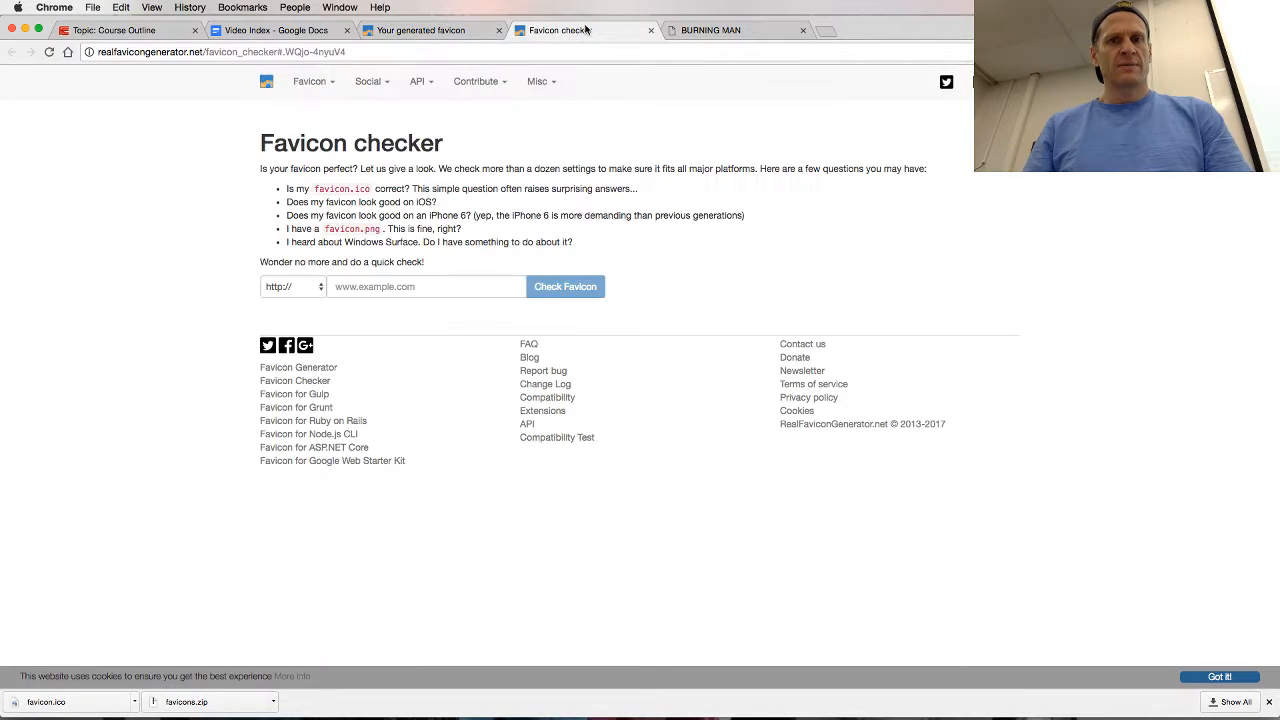
click(647, 31)
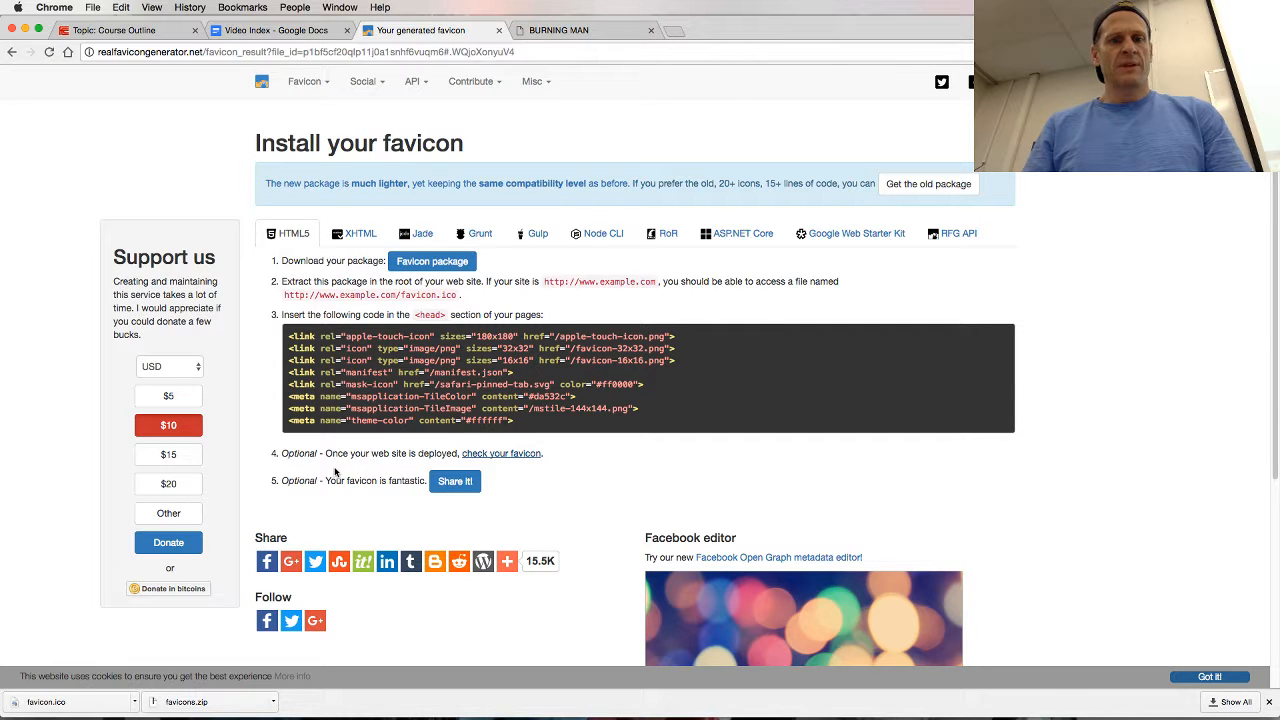
Switch back to Gogland and remove the leading slash from the apple-touch-icon.png, favicon-32x32.png and favicon-16x16.png link paths.
key(super+Tab)
key(super+Tab)
key(Tab)
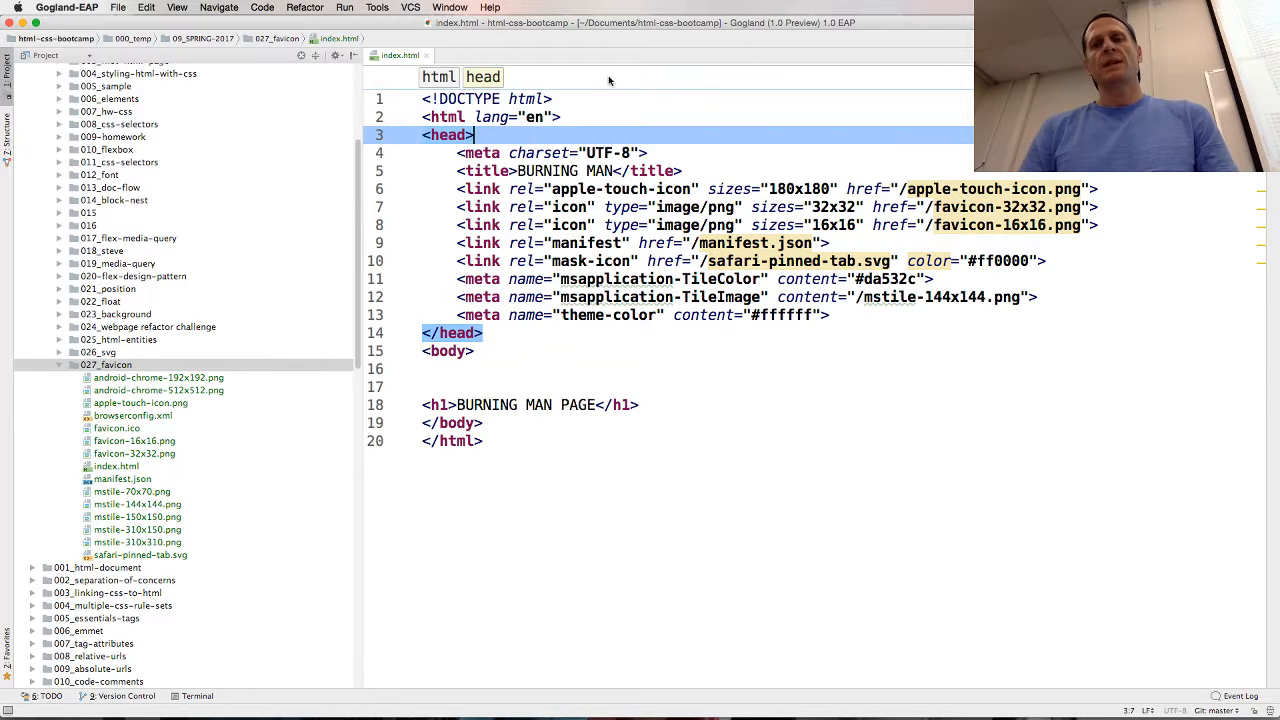
click(905, 188)
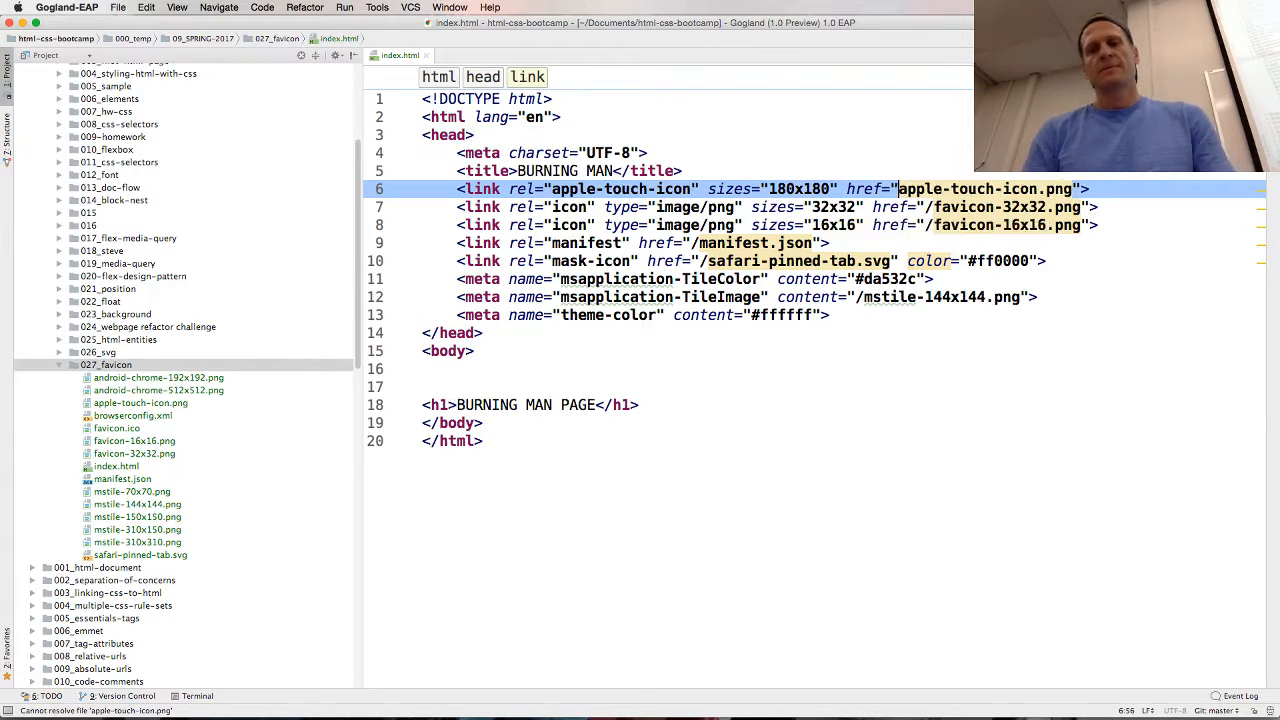
key(BackSpace)
key(Down)
key(Right)
key(BackSpace)
key(Down)
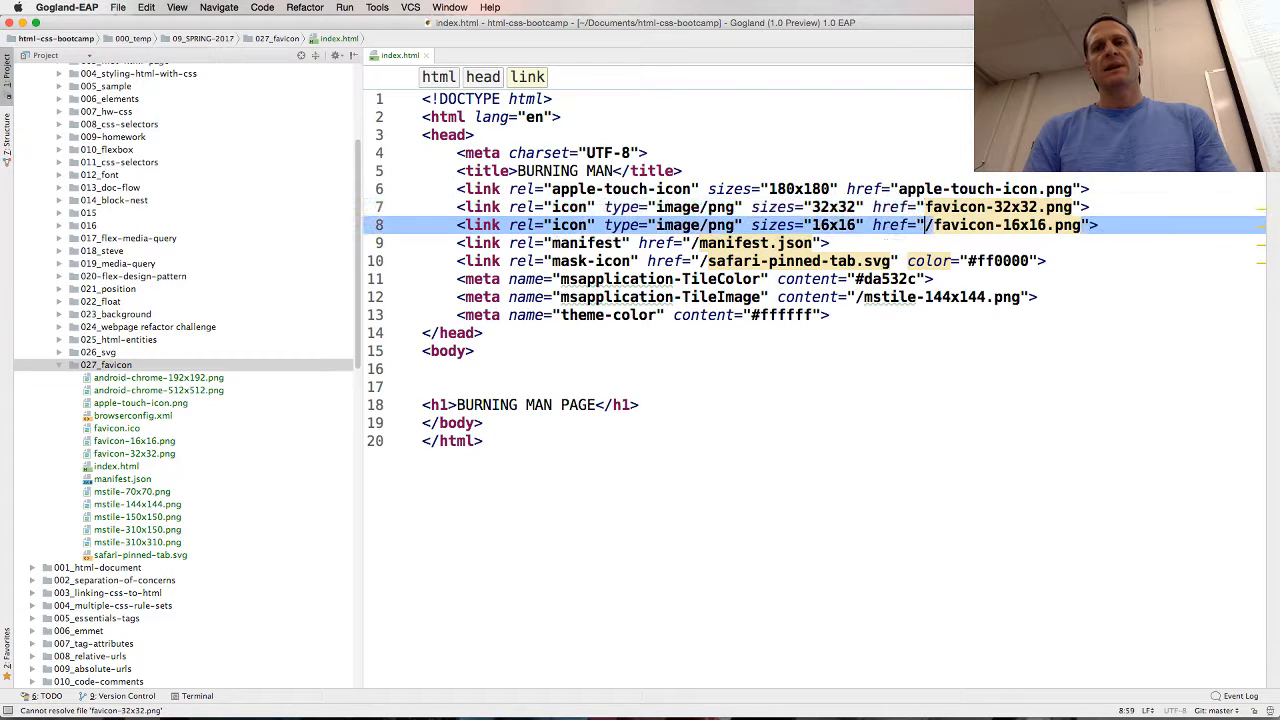
key(BackSpace)
key(Down)
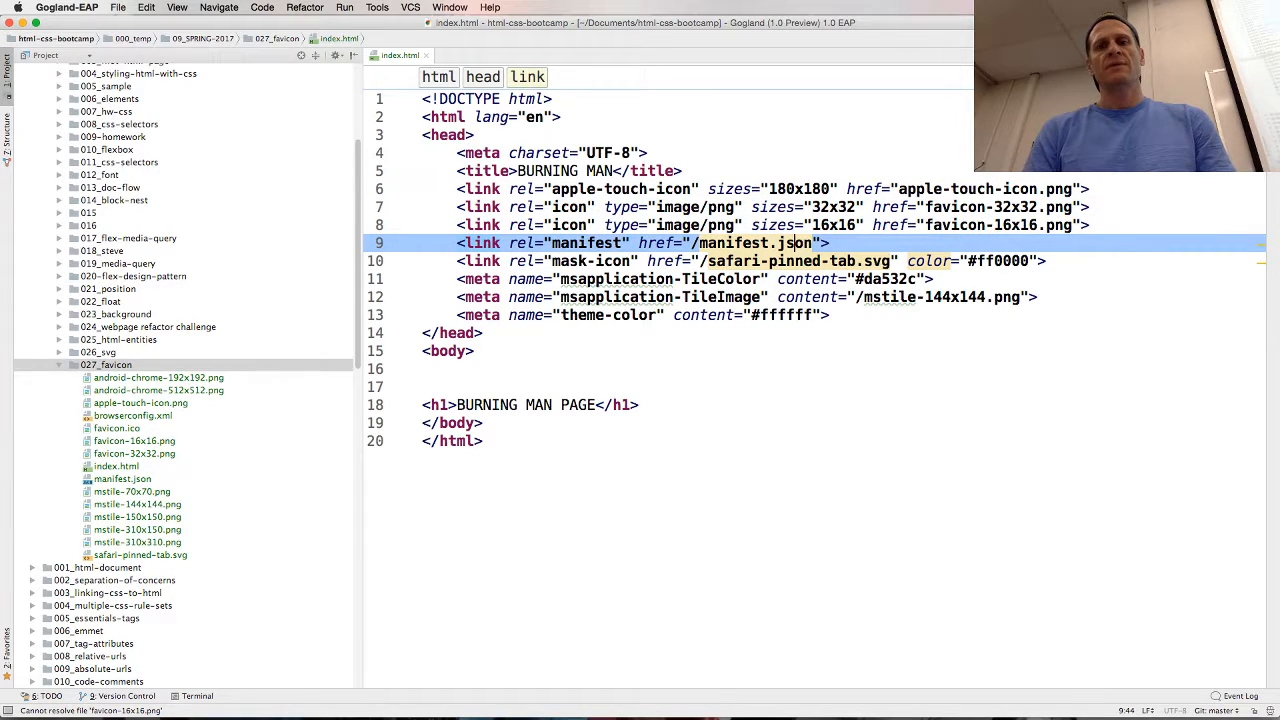
Remove the leading slash from the manifest.json and safari-pinned-tab.svg link paths.
key(Left)
key(Left)
key(Left)
key(Left)
key(Left)
key(Left)
key(BackSpace)
key(Down)
key(Right)
key(Right)
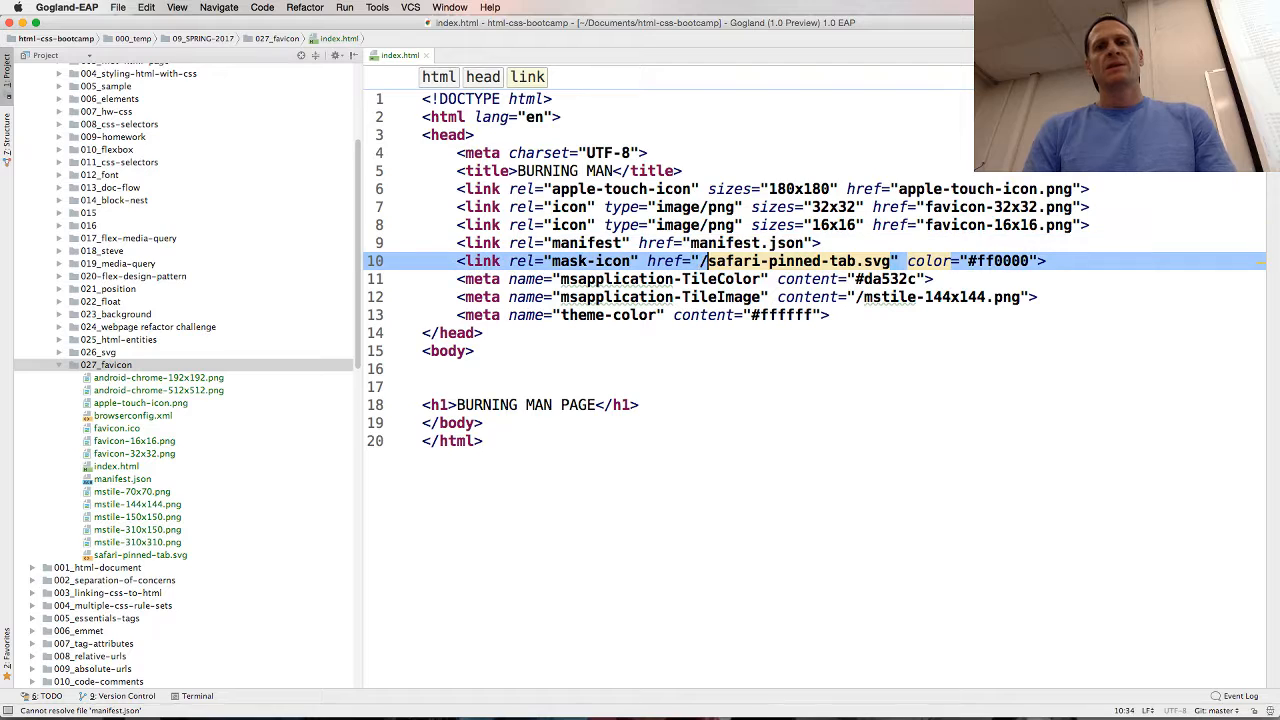
key(BackSpace)
key(Down)
key(Up)
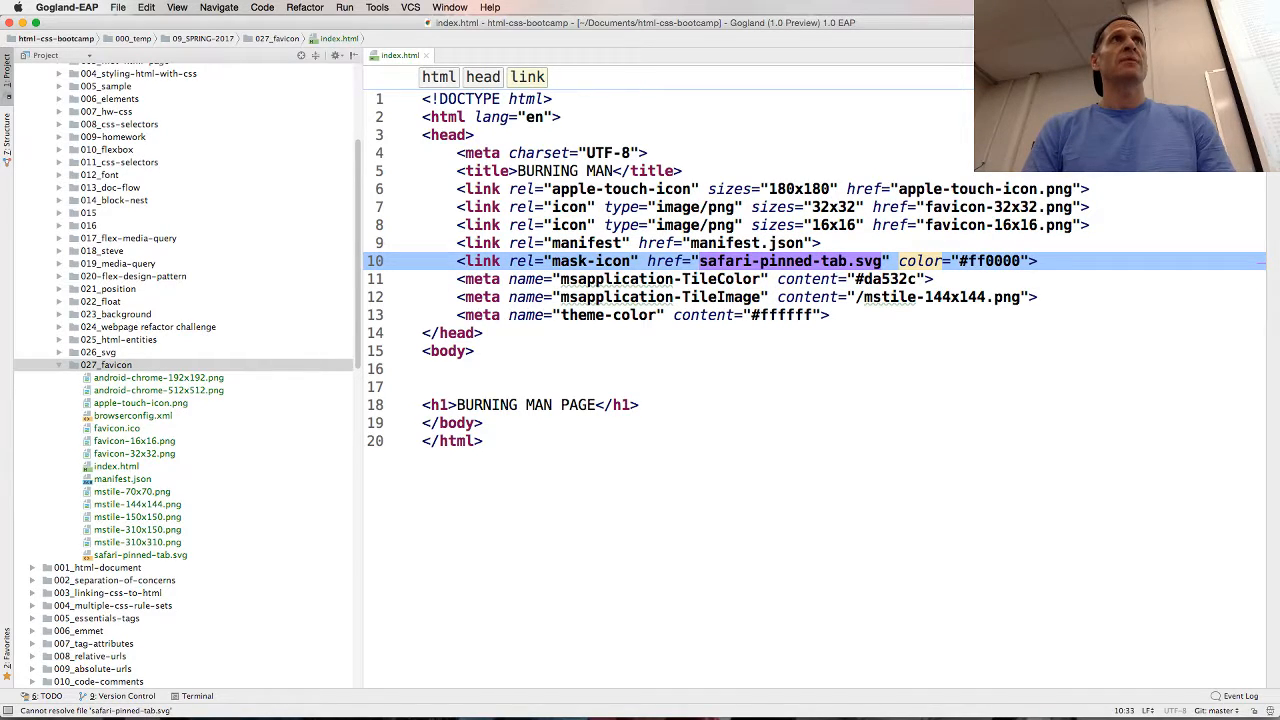
Preview index.html in Chrome to check its tab icon, then return to Gogland.
key(Down)
key(Down)
key(Down)
key(Down)
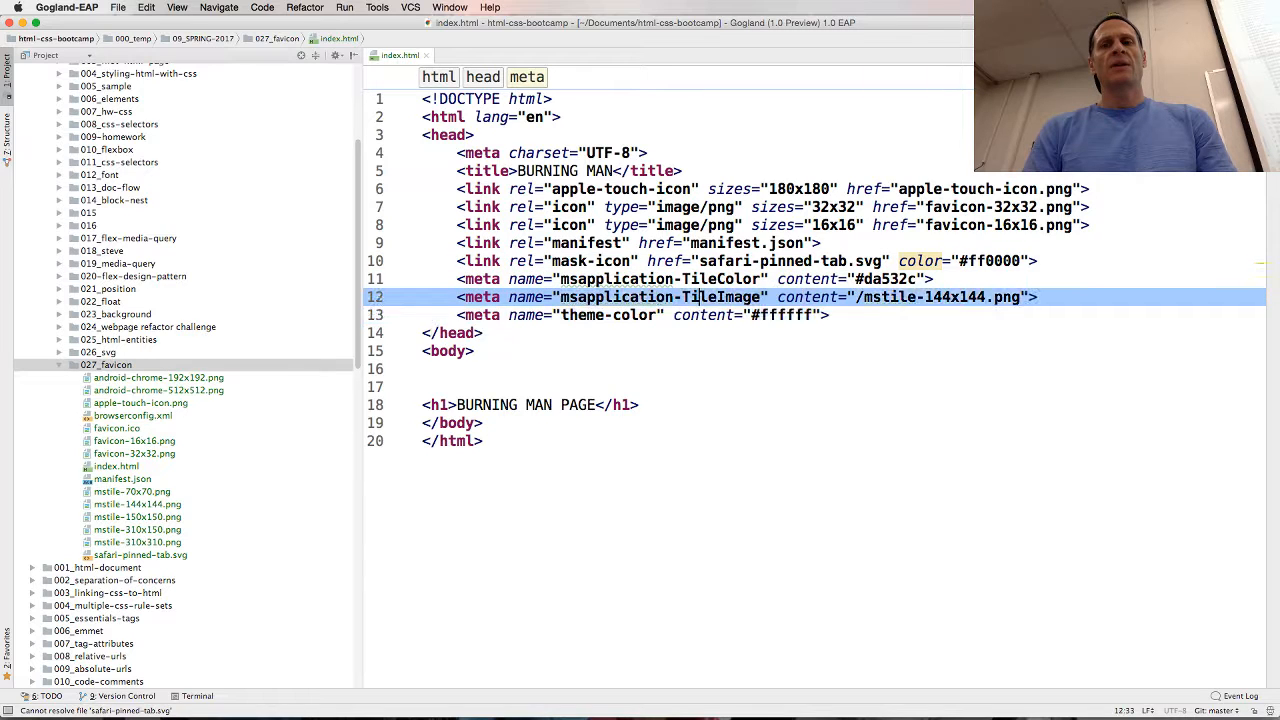
key(Down)
key(Down)
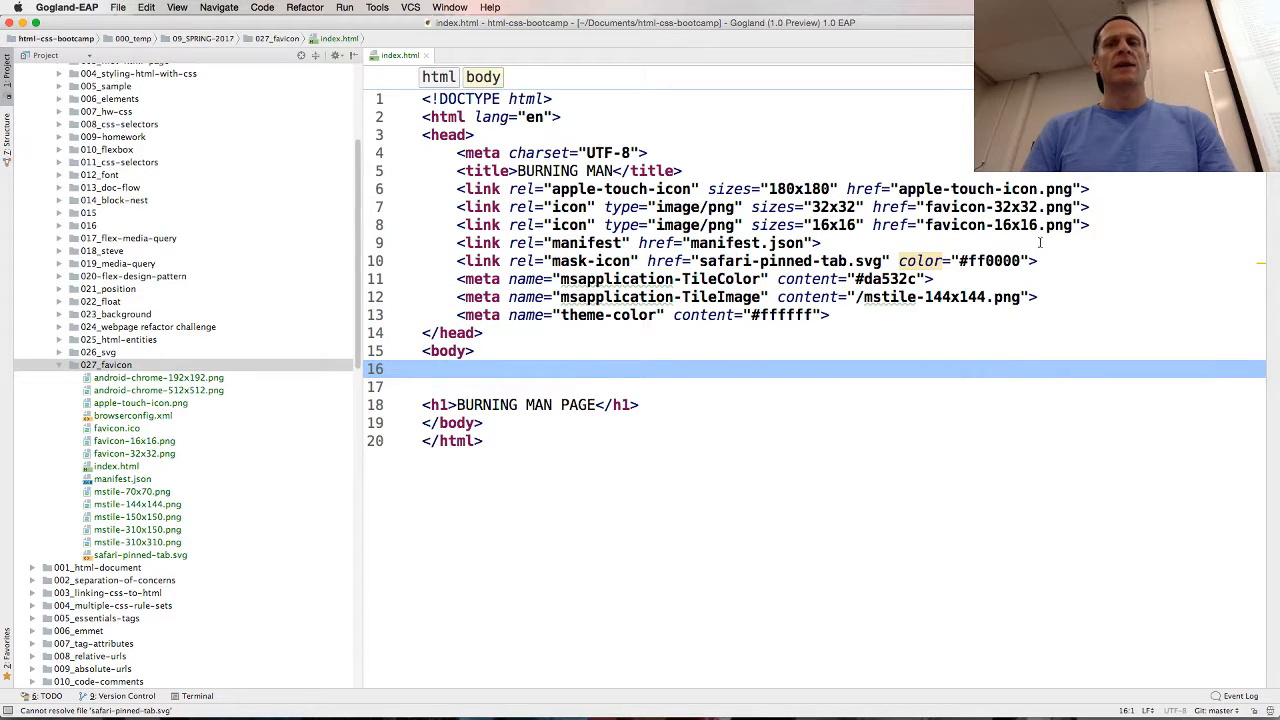
key(alt+F2)
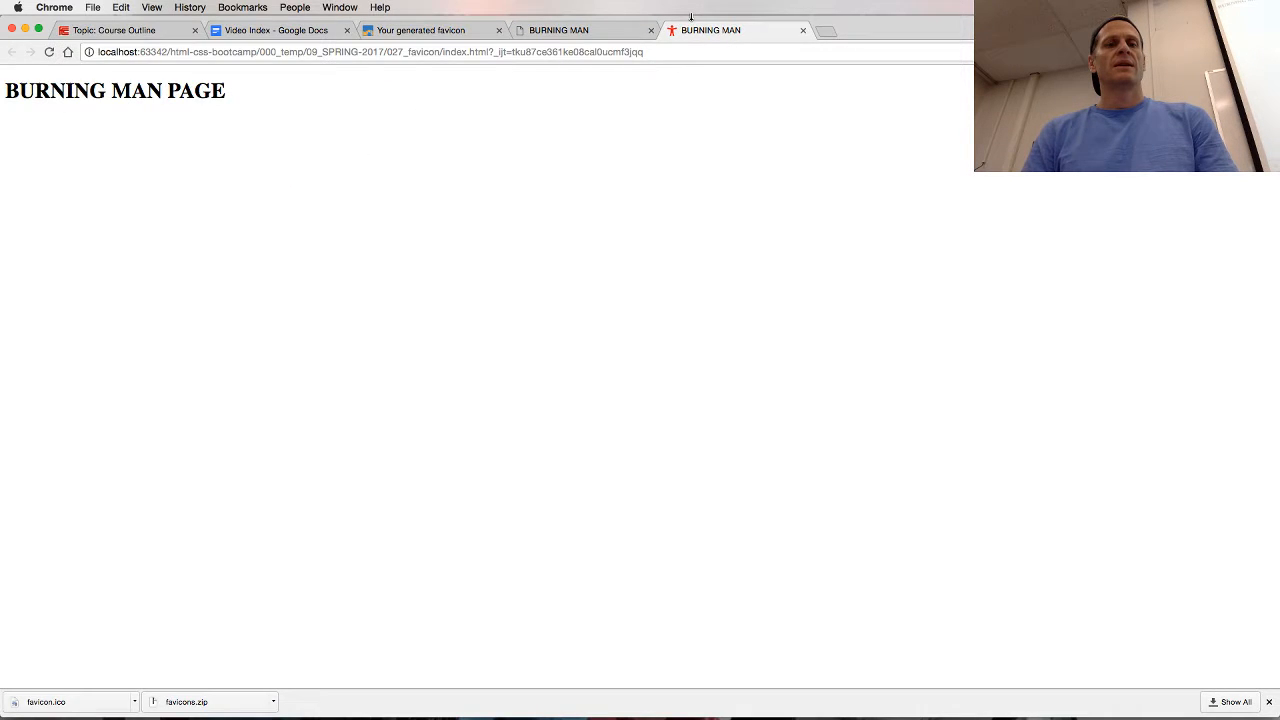
key(super+Tab)
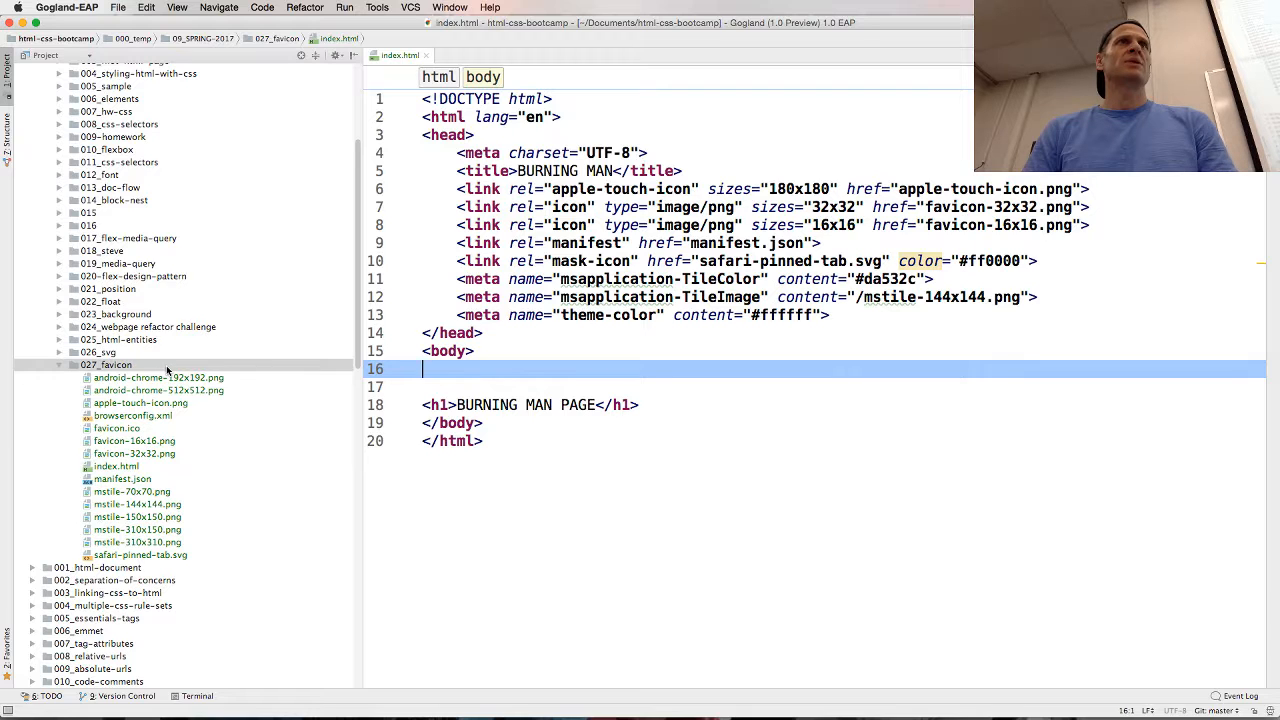
Open the project's terminal and stage every change with git add --all.
scroll(60, 217, up, 5)
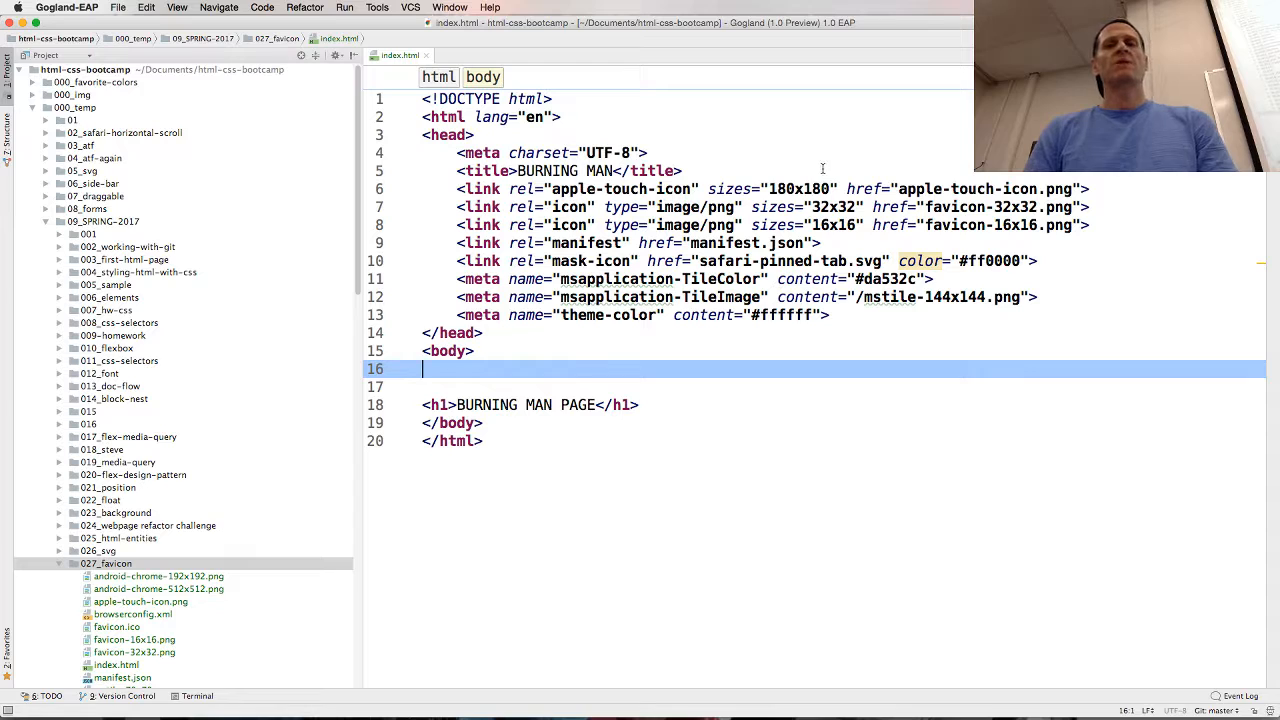
click(195, 695)
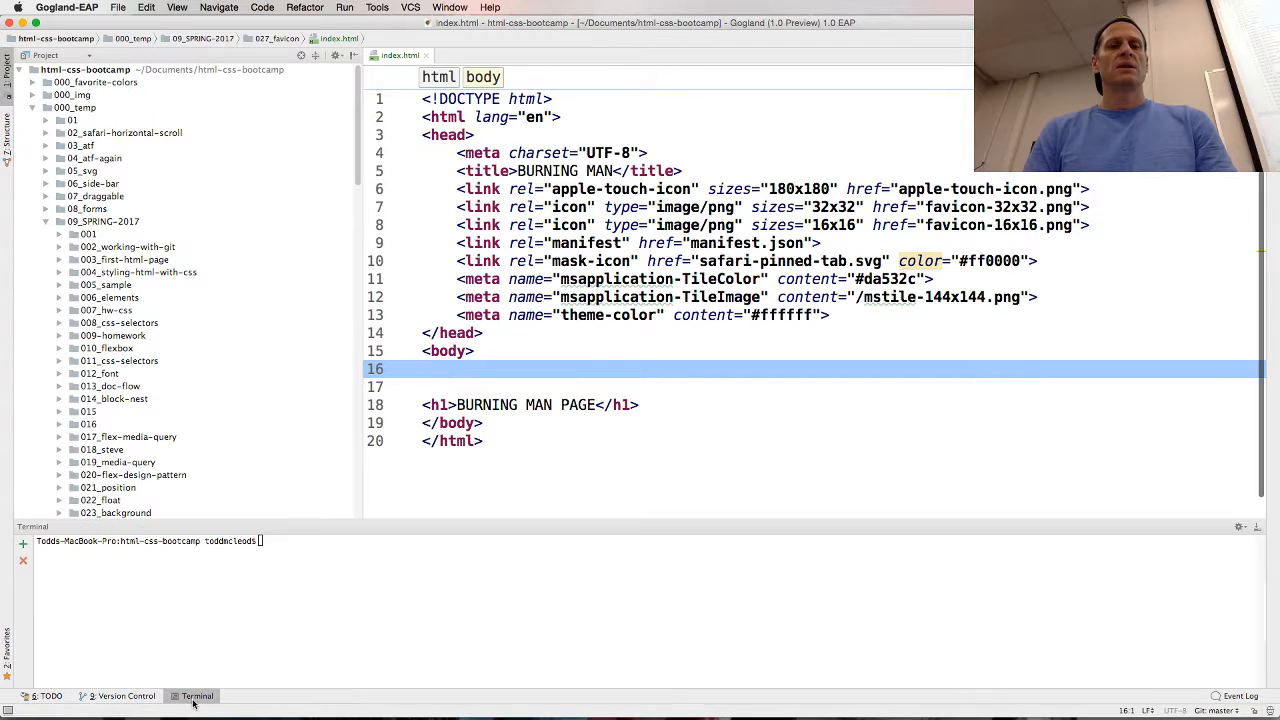
text(git add --)
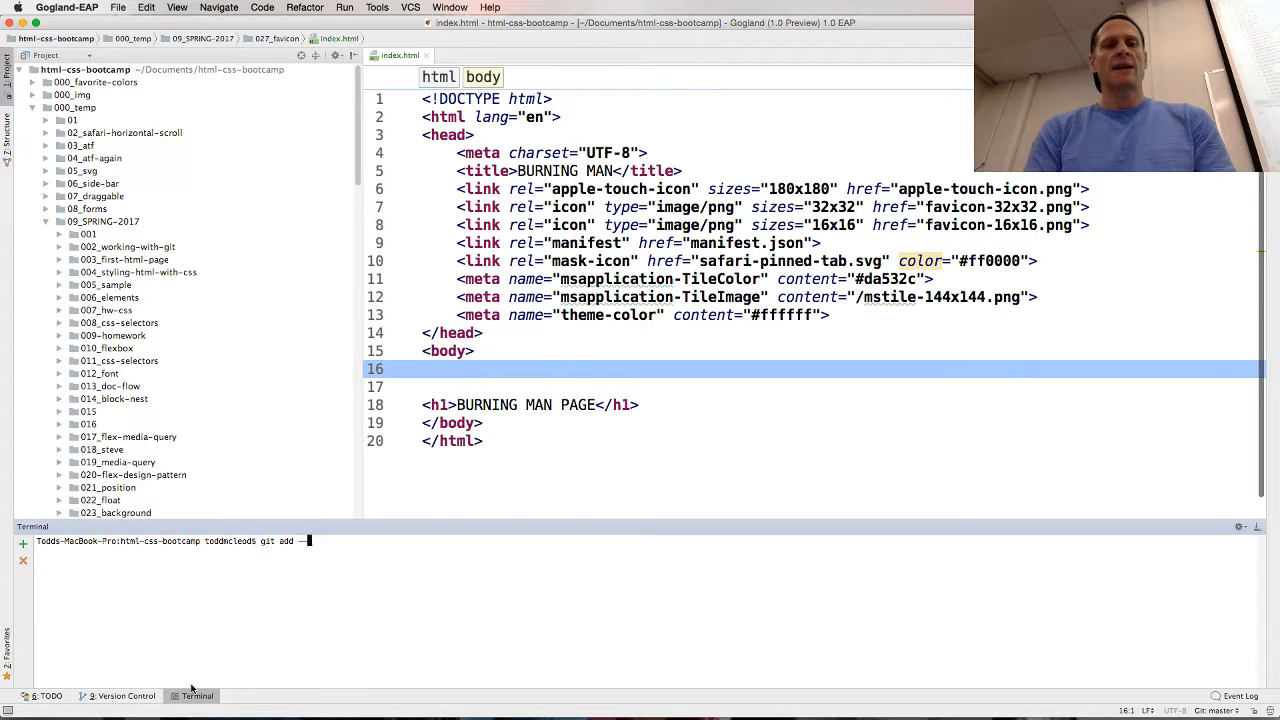
text(all)
key(Return)
Commit the staged files with the message "you're doing great" and push them to the remote repository.
text(git commit )
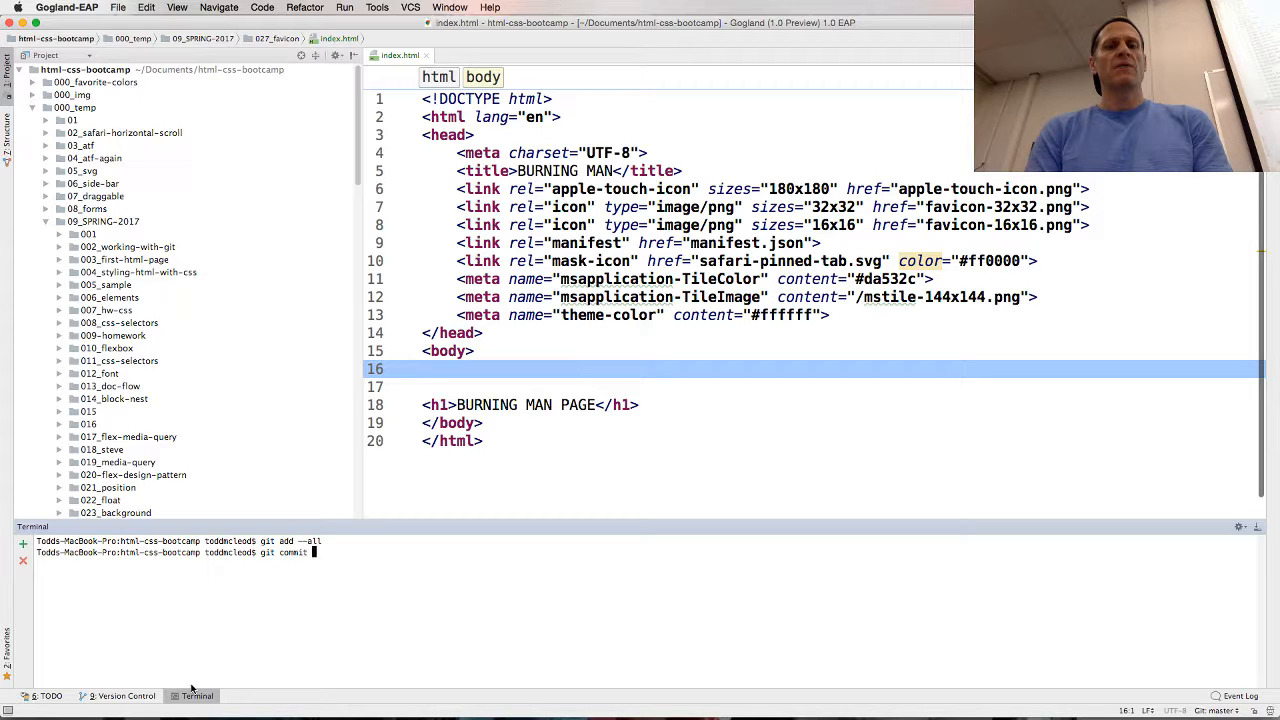
text(-m "you're doing)
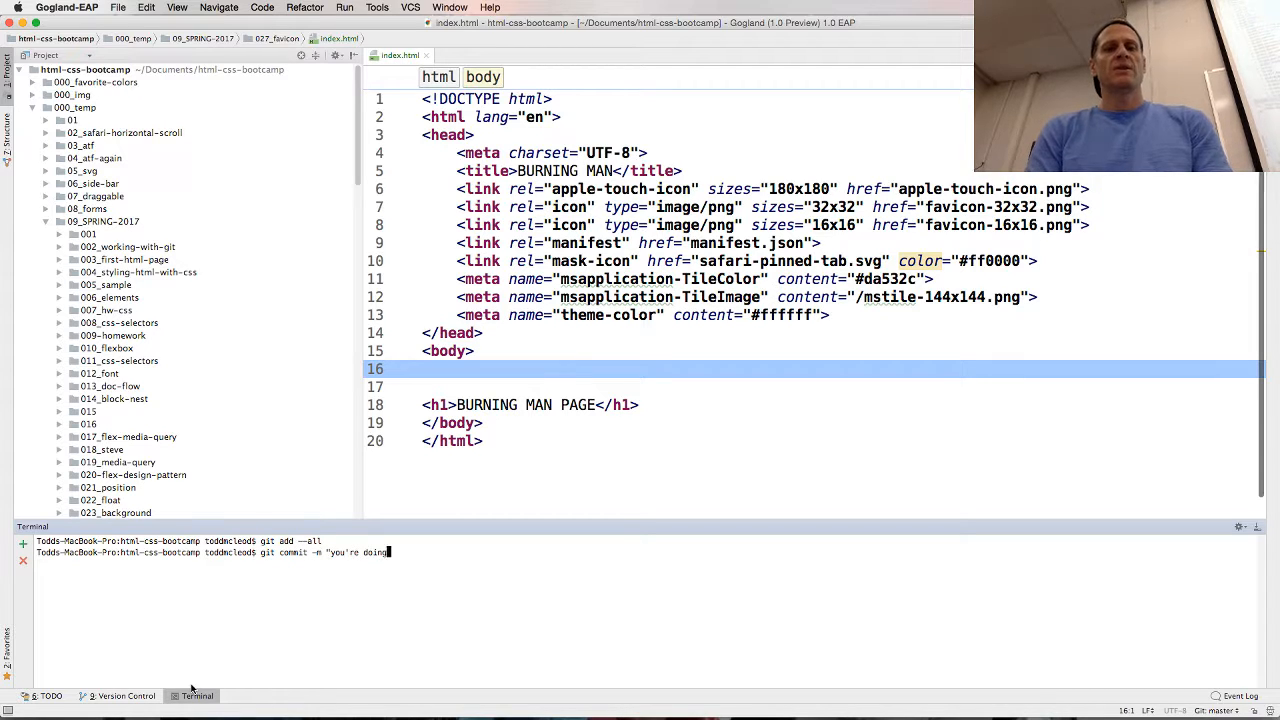
text( great")
key(Return)
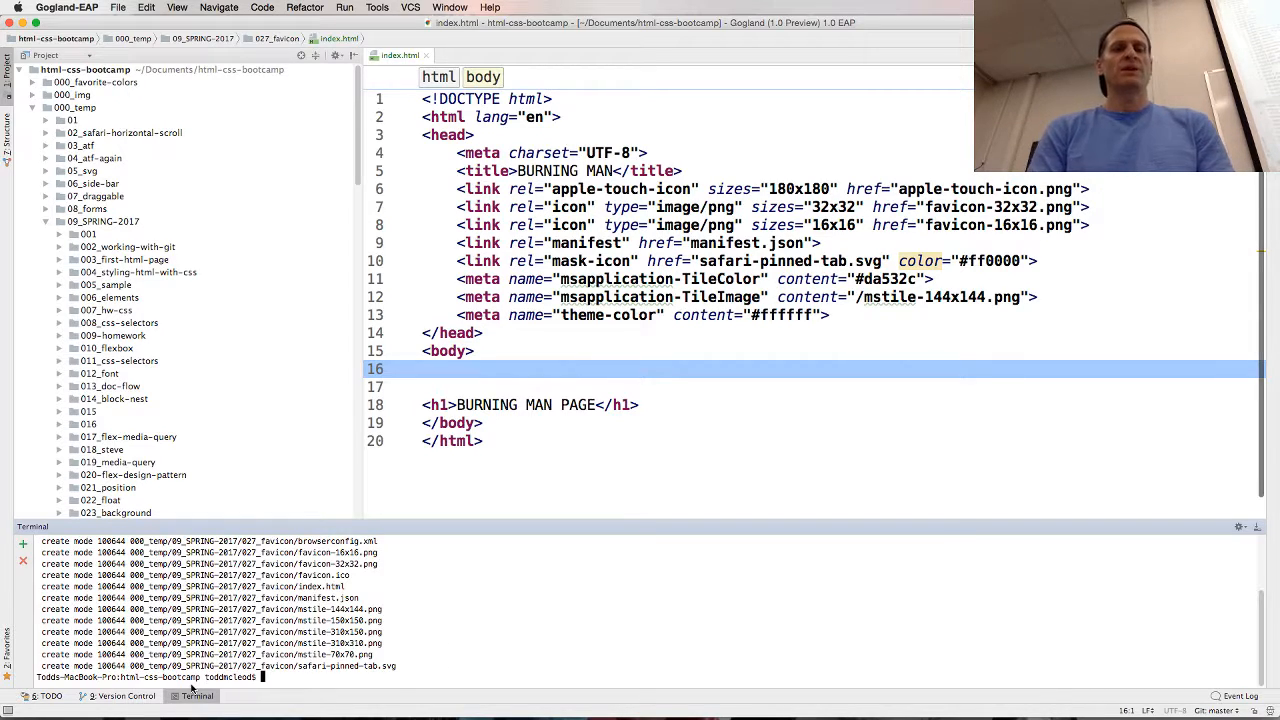
text(git push)
key(Return)
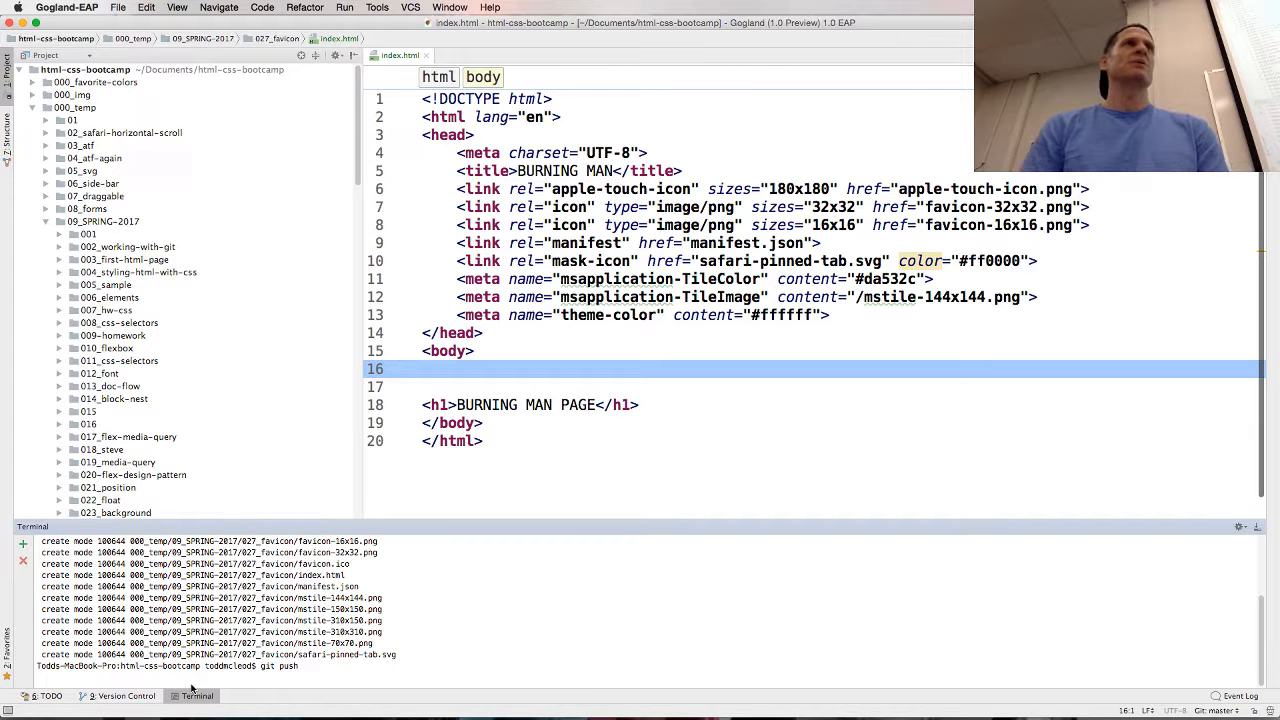
Switch to Chrome and open the html-css-bootcamp repository from the GitHub profile's repositories in a new tab.
key(super+Tab)
key(super+Tab)
key(super+Tab)
key(super+Tab)
key(super+Tab)
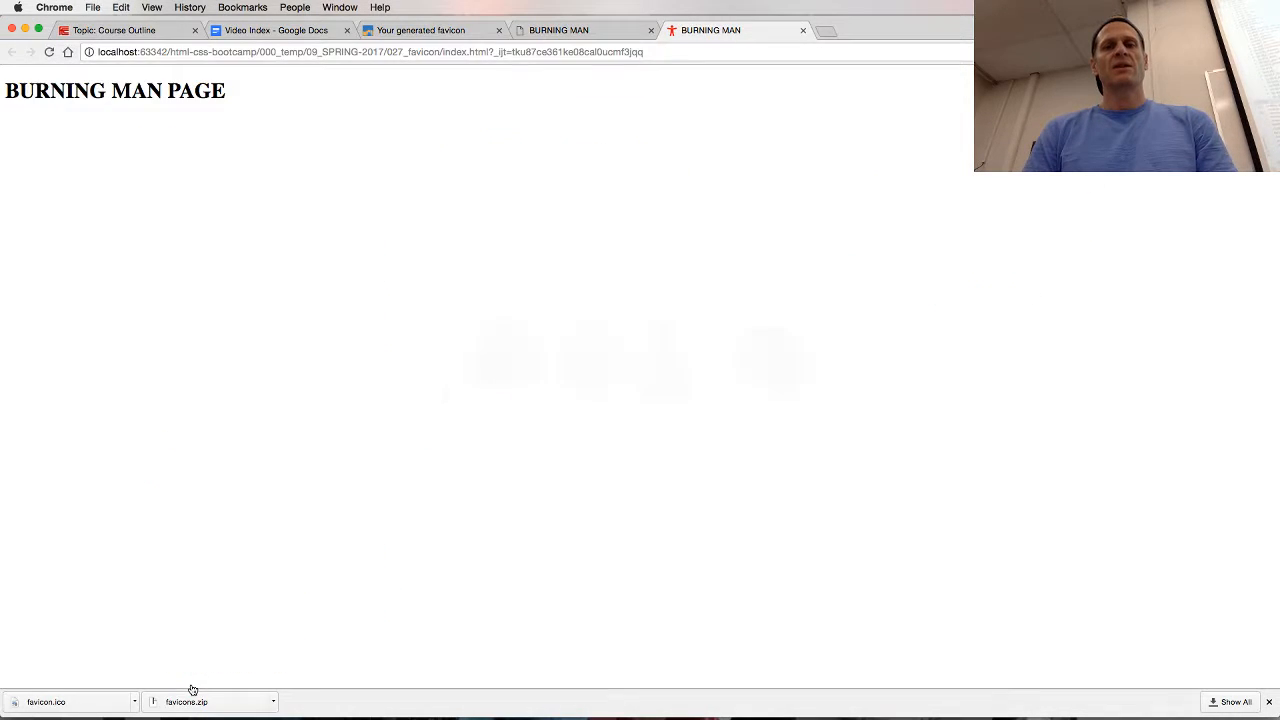
key(super+t)
text(git)
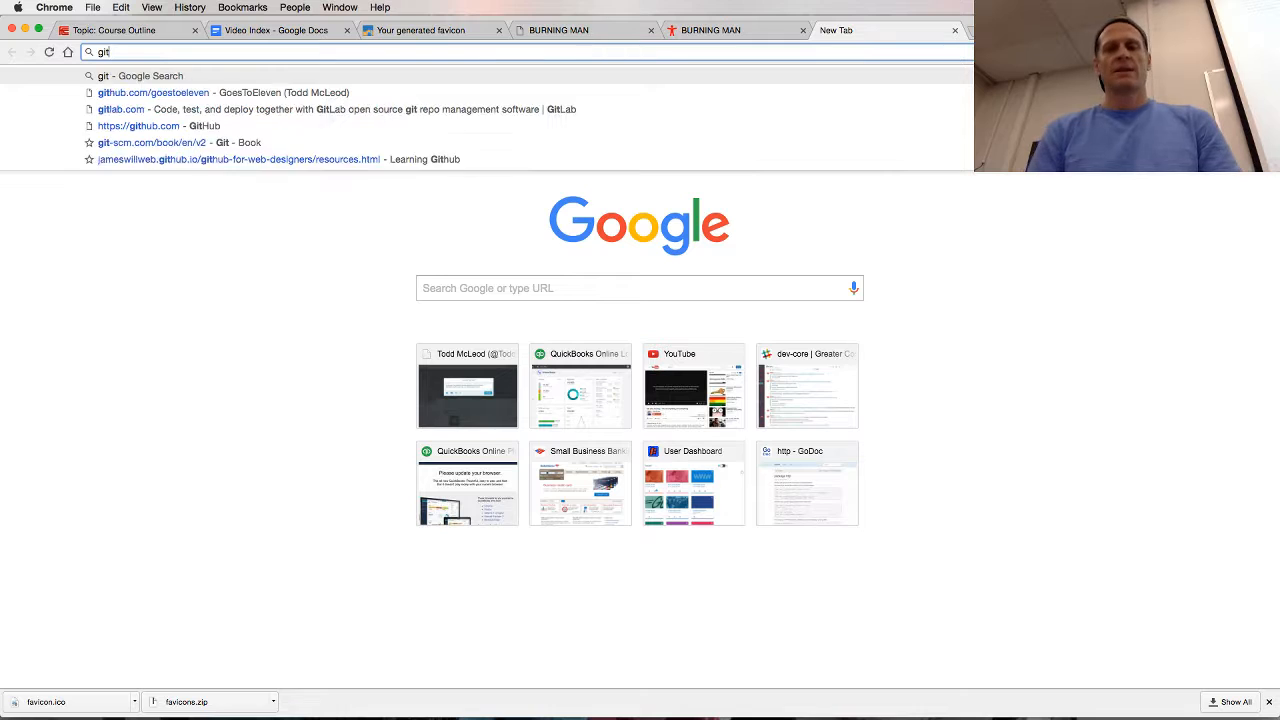
key(Down)
key(Return)
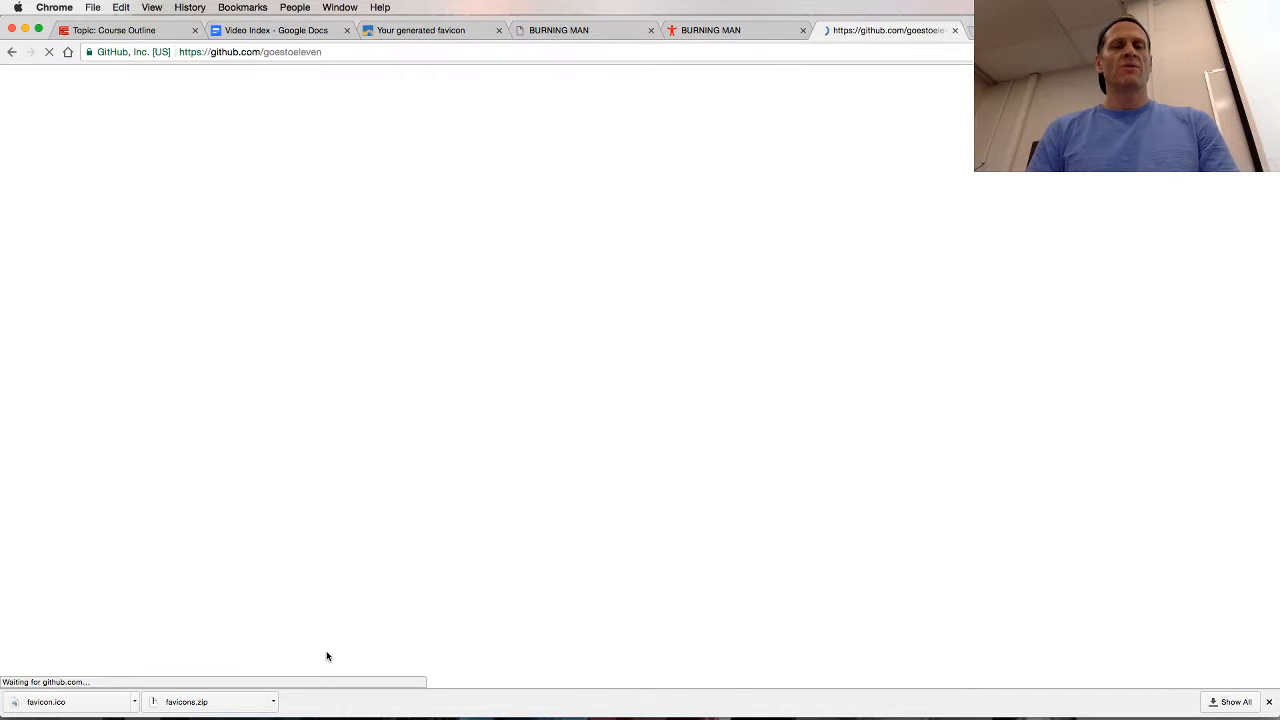
click(583, 145)
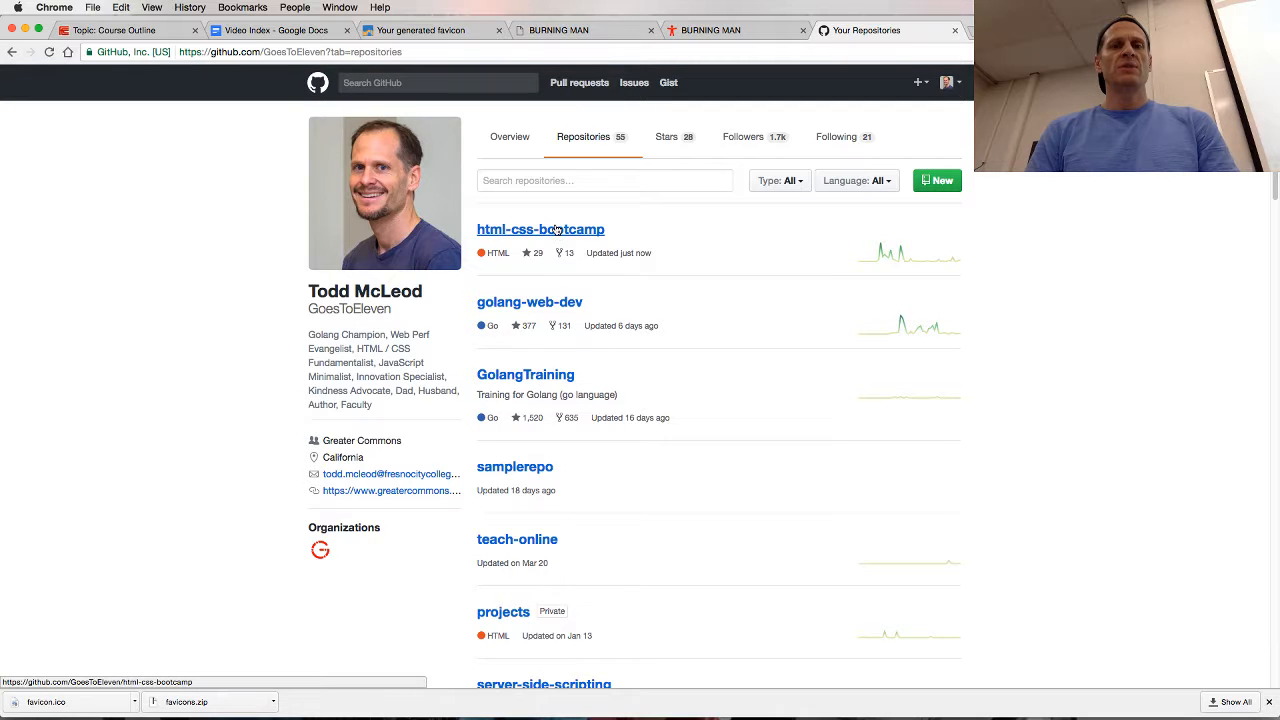
click(556, 233)
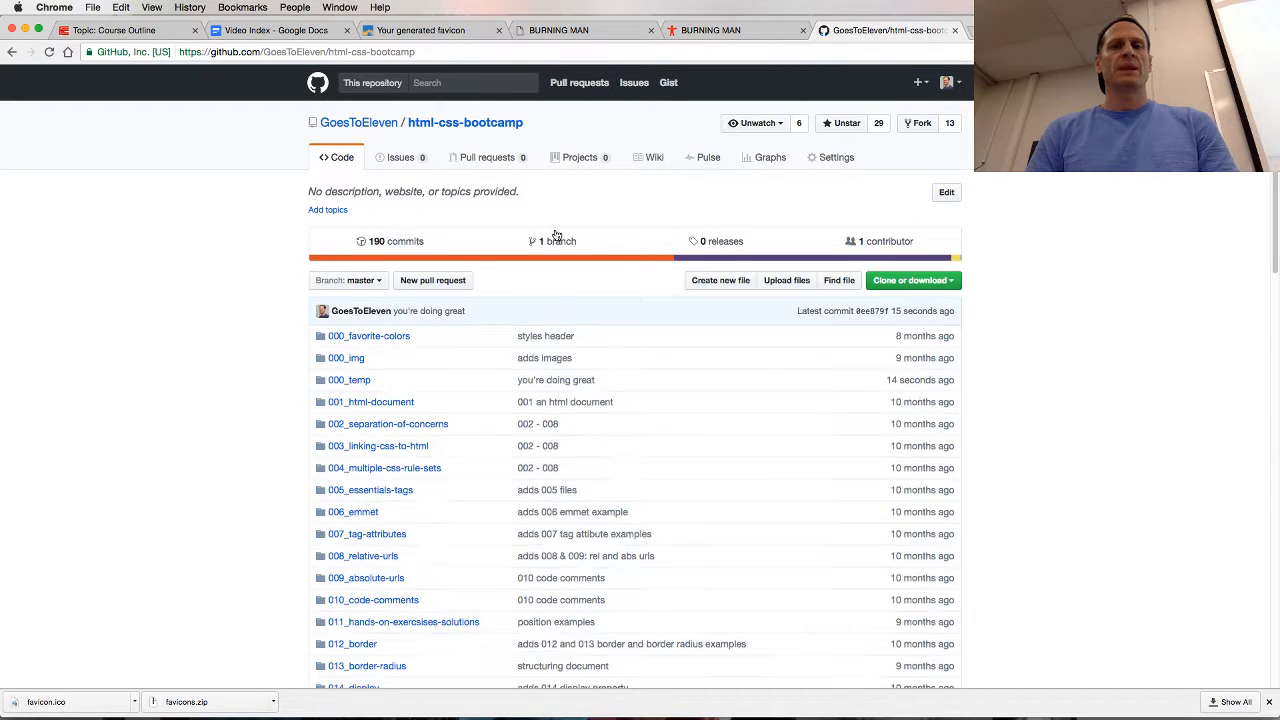
Go to 000_temp/09_SPRING-2017/027_favicon in the repository and copy the folder's URL.
click(357, 380)
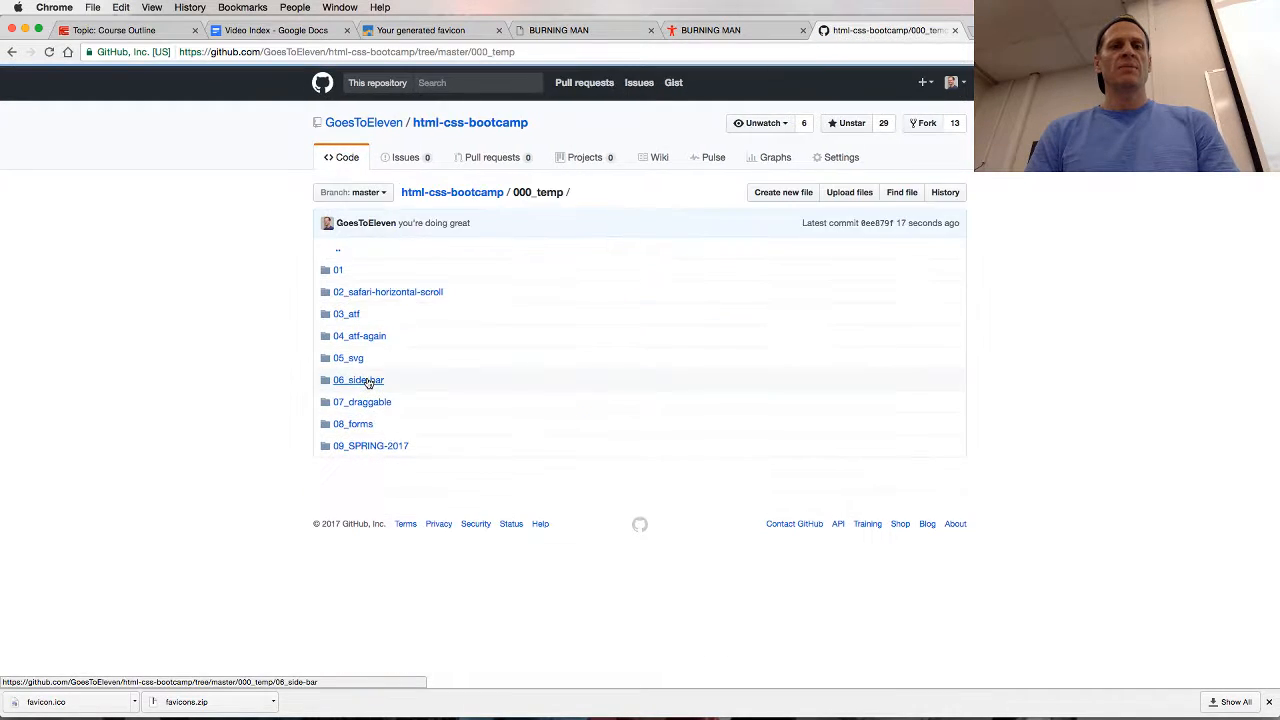
click(376, 446)
scroll(383, 448, down, 5)
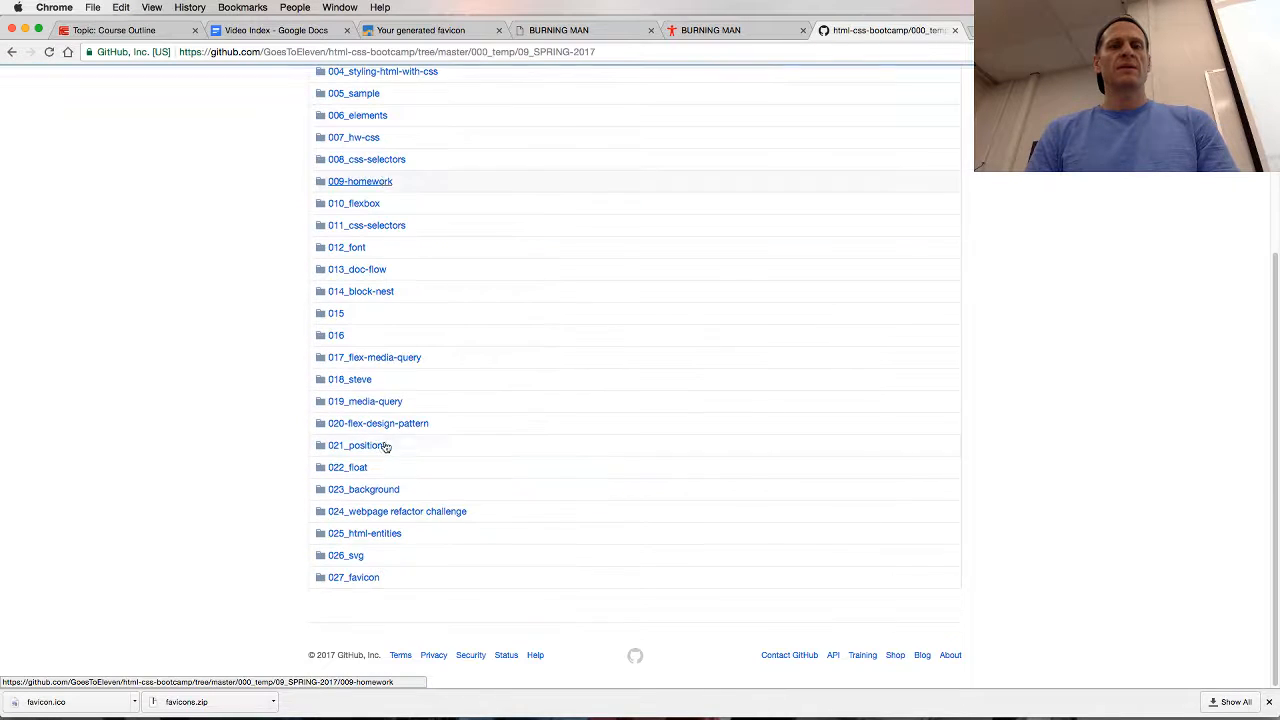
click(354, 577)
click(439, 51)
key(super+c)
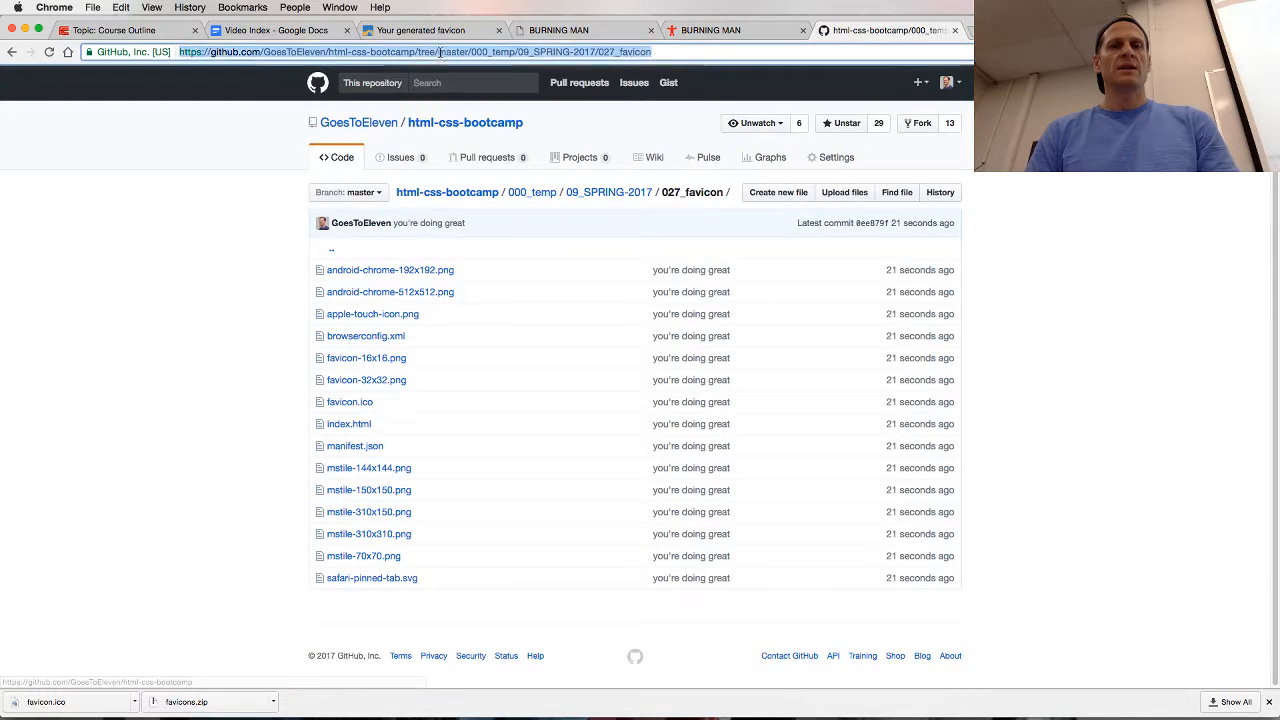
Search the web for "serve github pages" in a new tab and look through the results.
key(super+t)
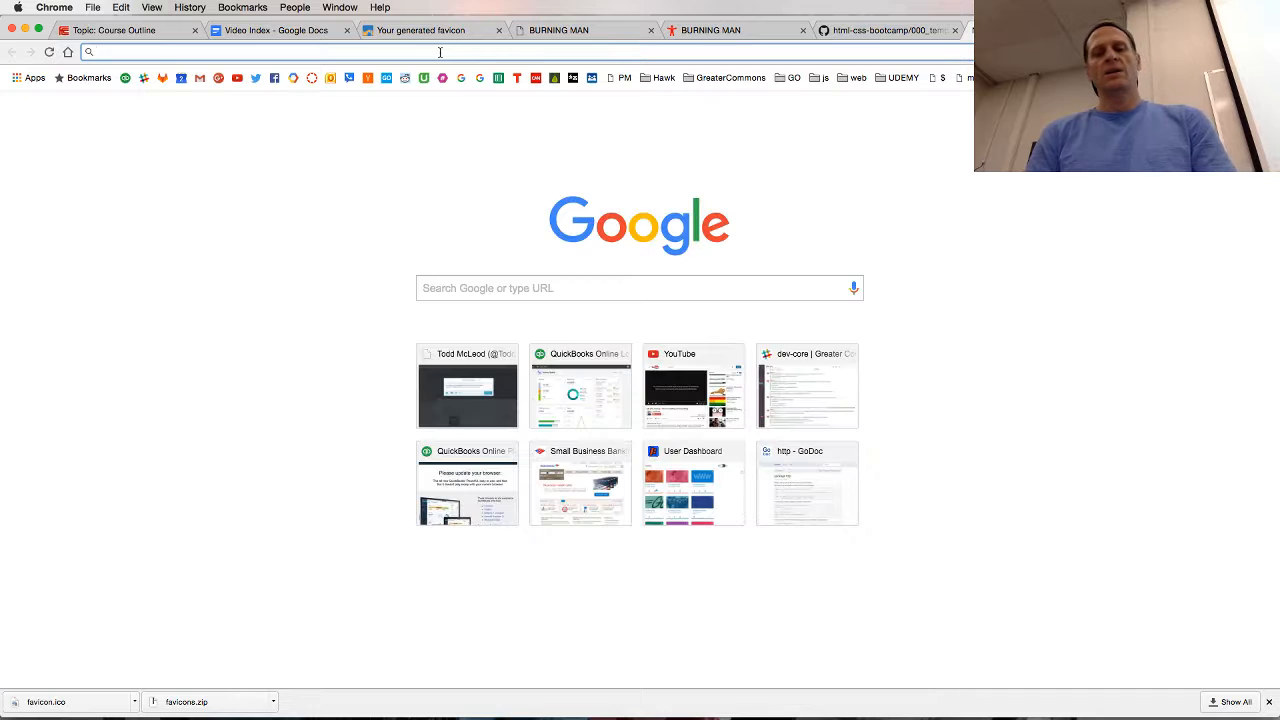
text(ser)
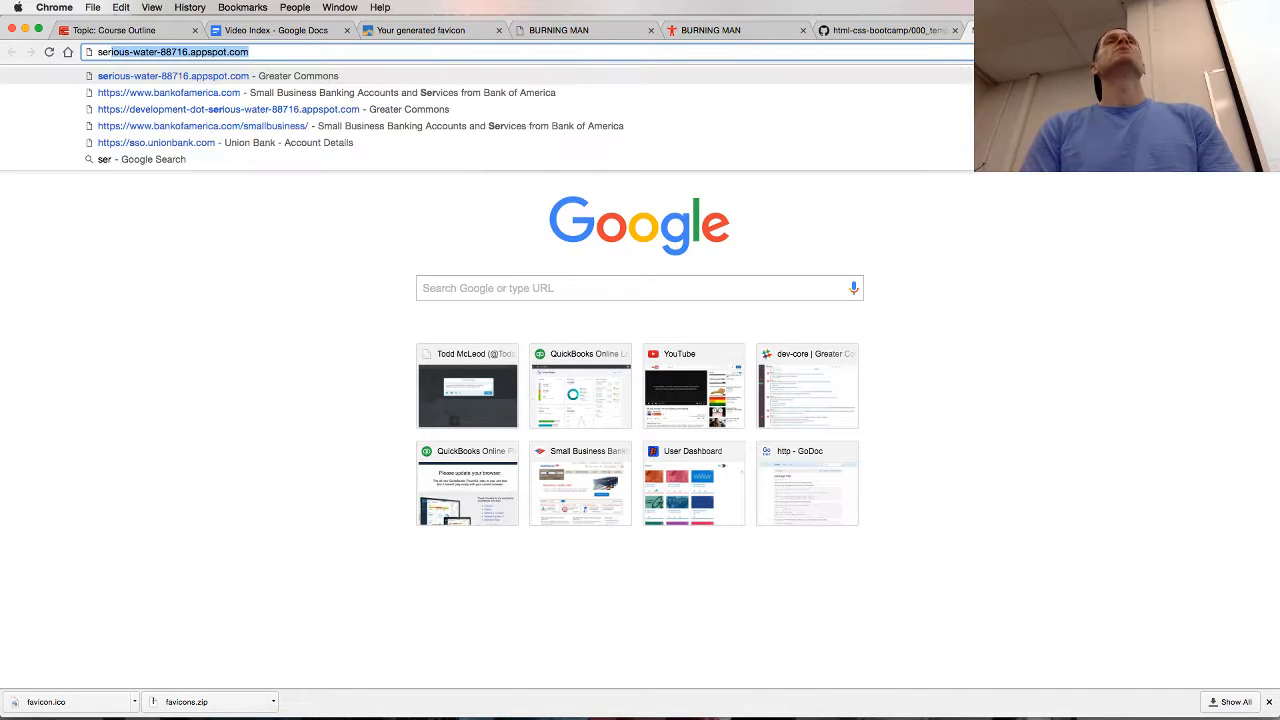
text(ve git)
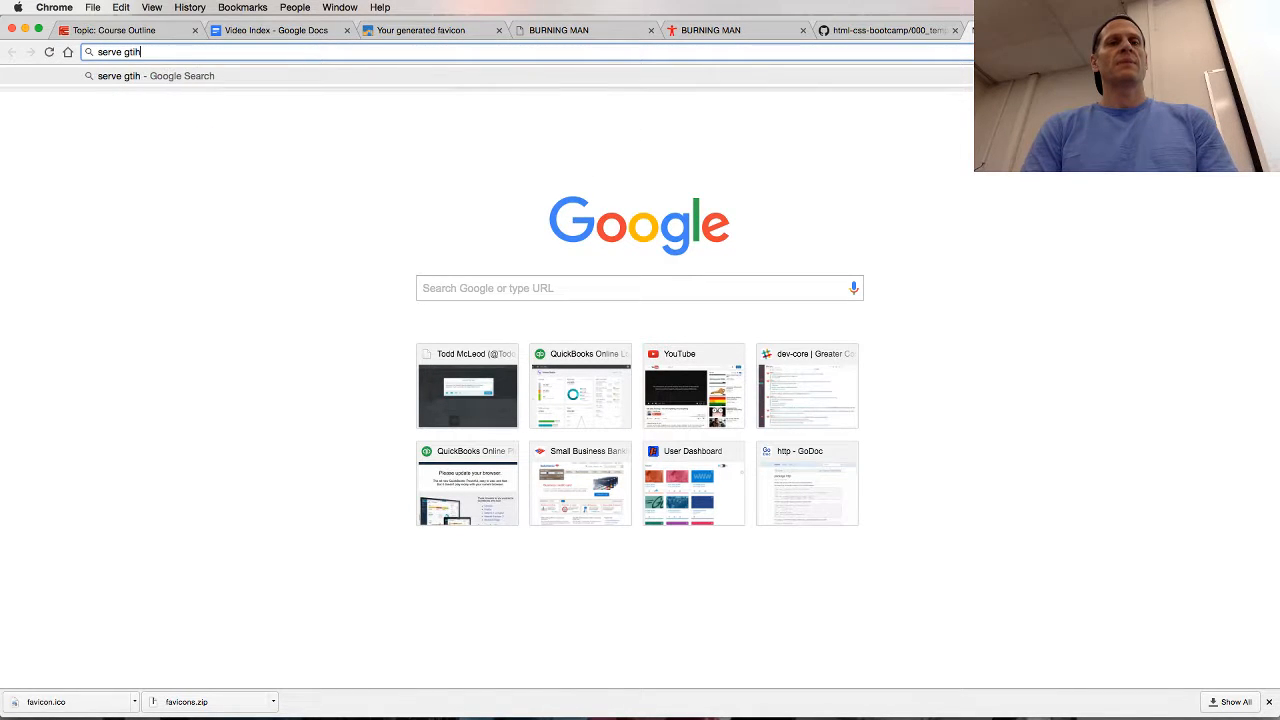
text(hub pages)
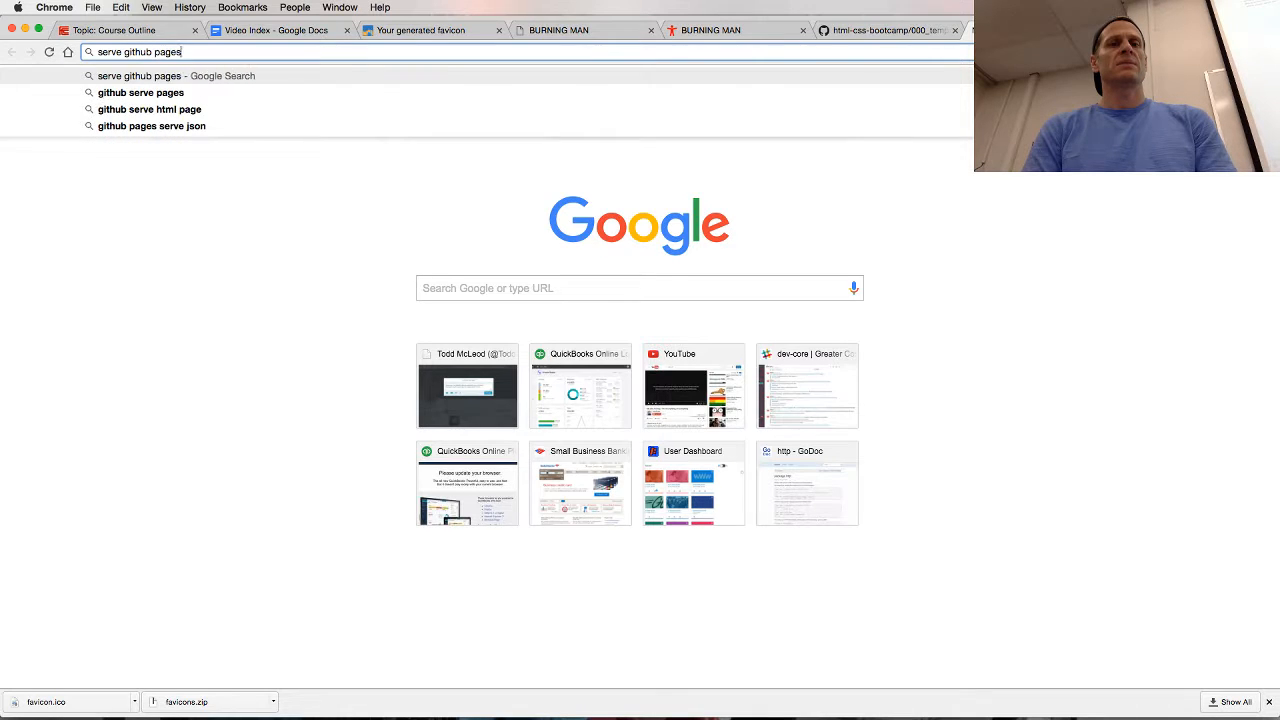
key(Return)
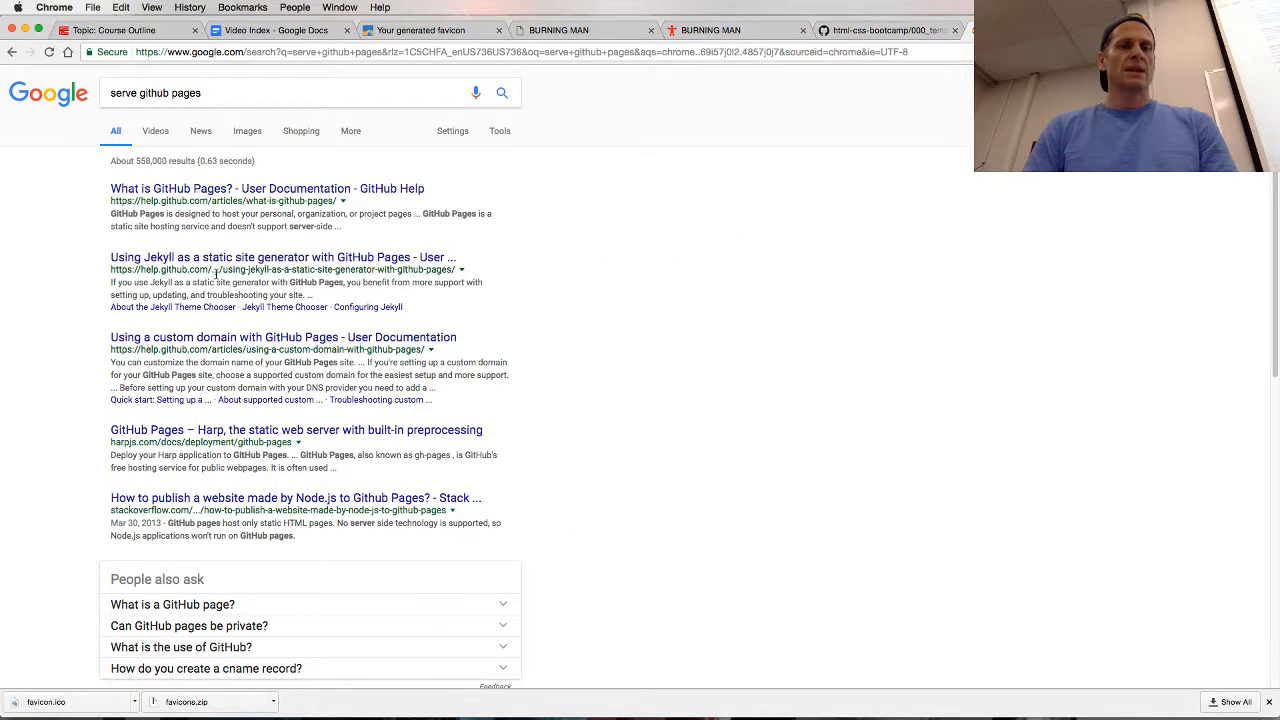
scroll(215, 273, down, 5)
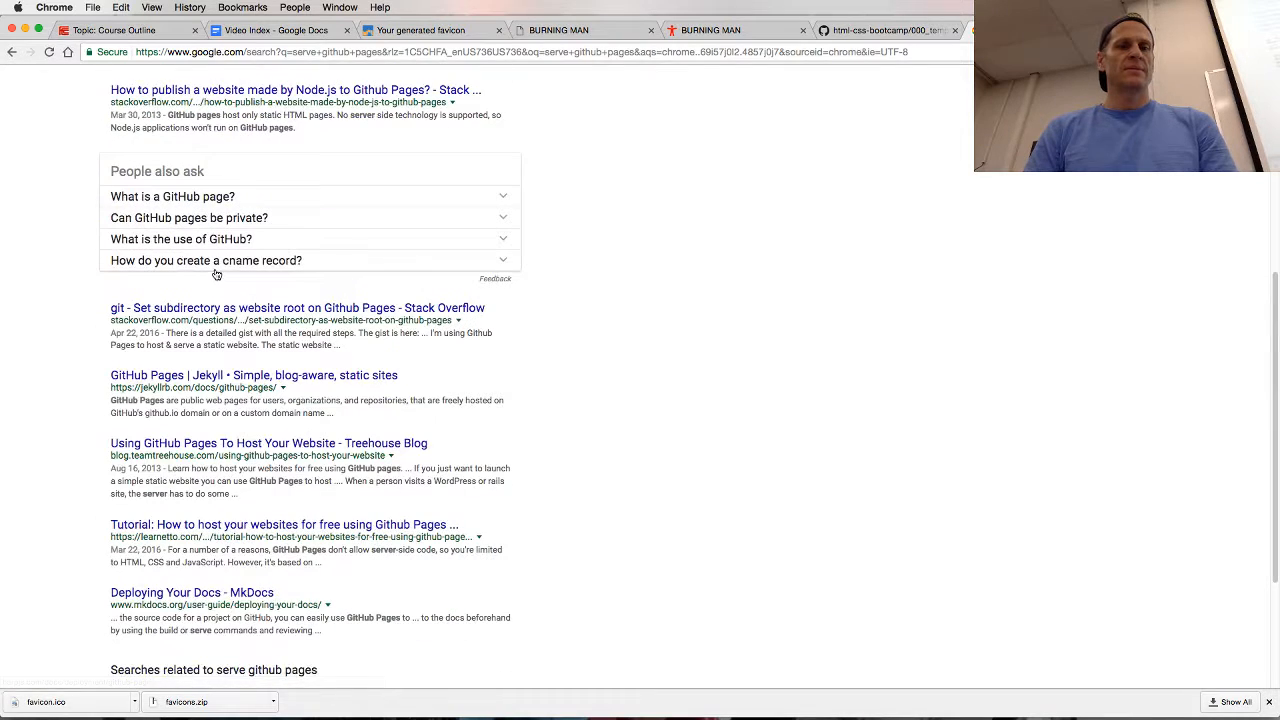
Go to rawgit.com in the tab with the search results.
click(330, 51)
text(rawgit)
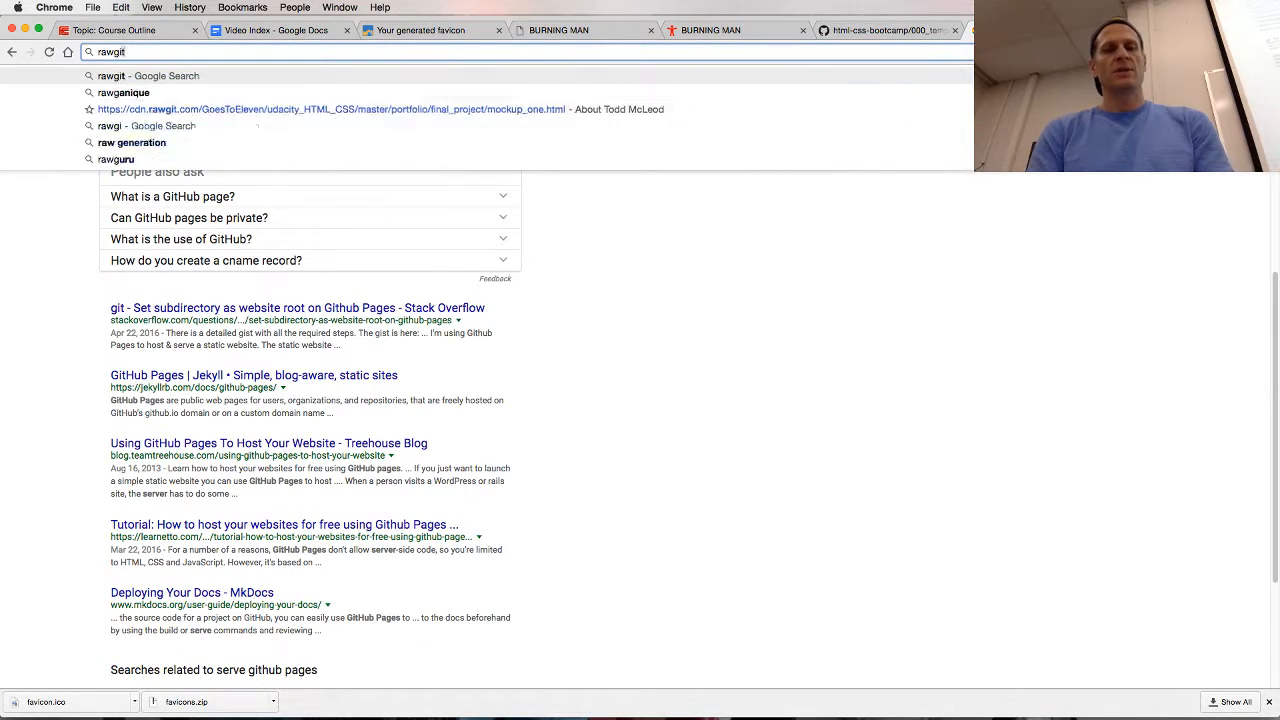
text(.com)
key(Return)
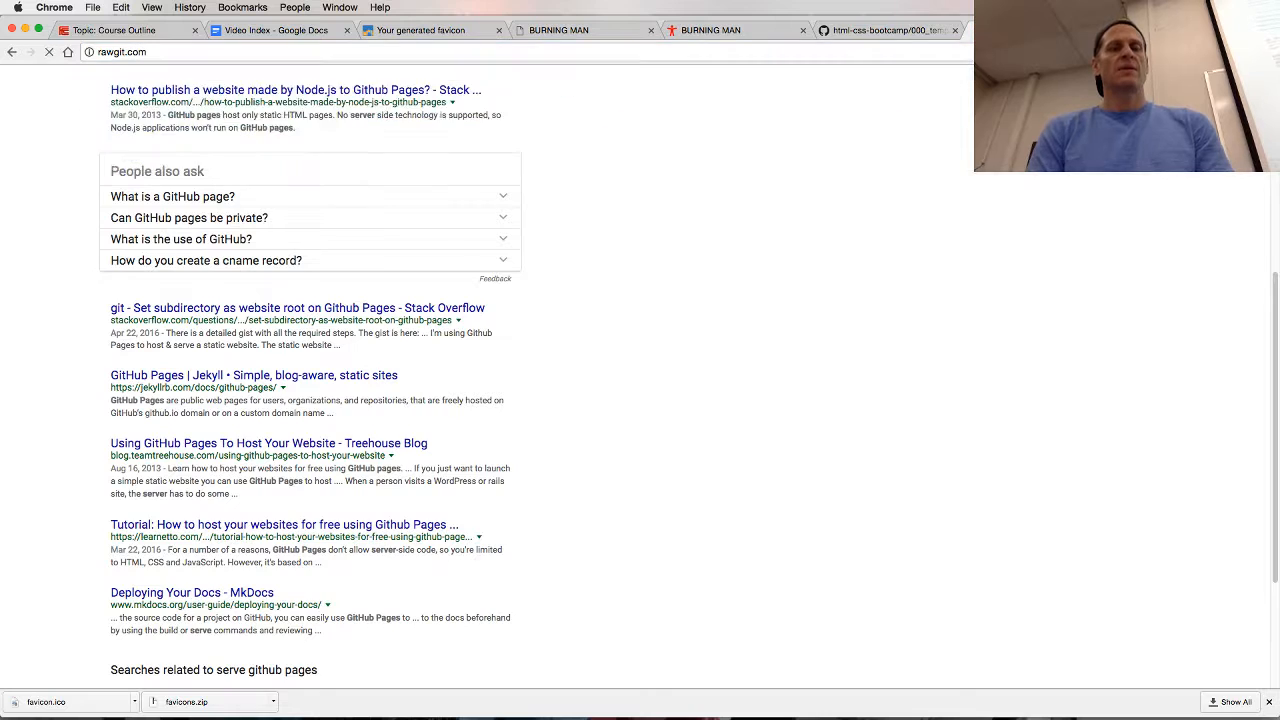
Try to serve the 027_favicon folder by entering its copied GitHub URL in RawGit and opening the development URL in a new tab.
key(super+v)
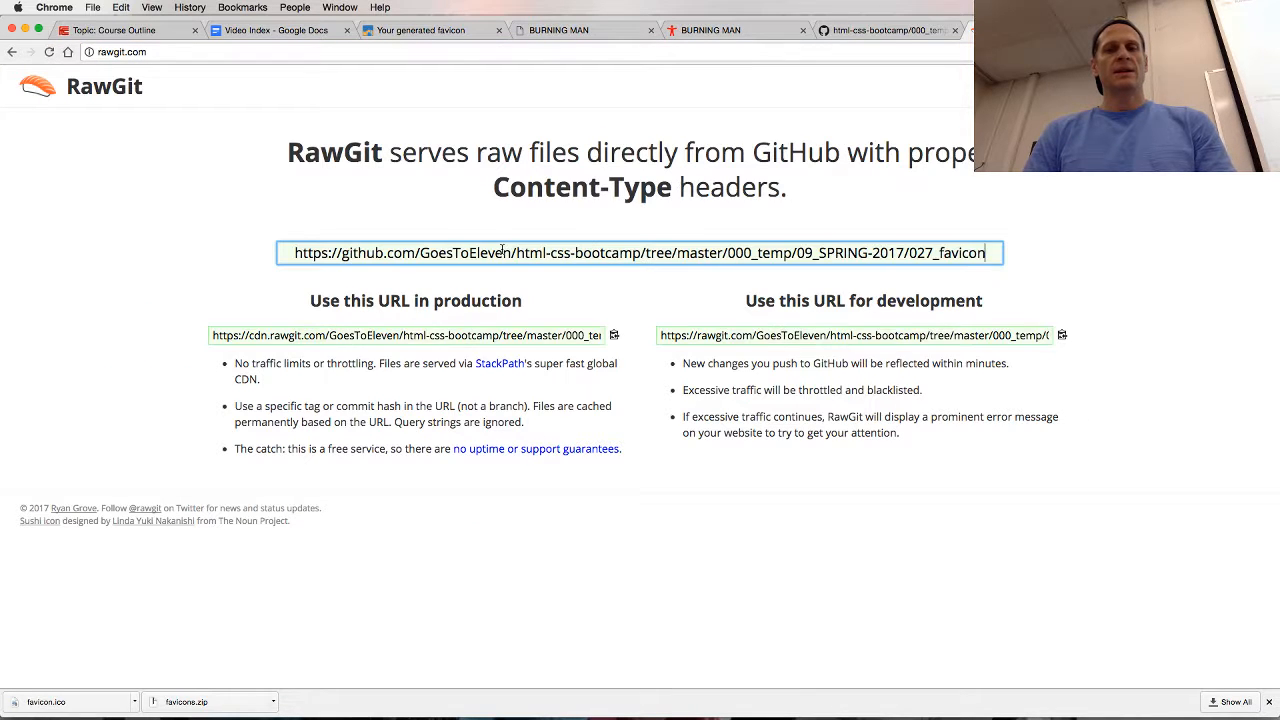
click(808, 338)
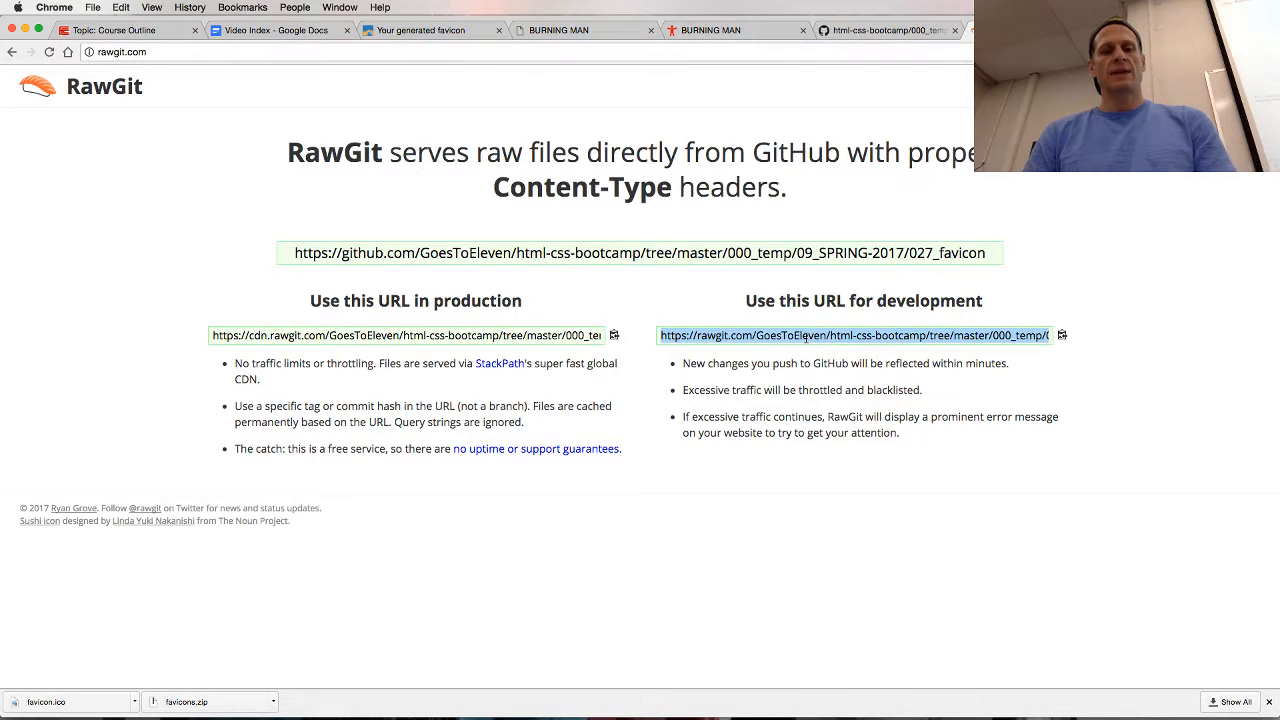
key(super+c)
key(super+t)
key(super+v)
key(Return)
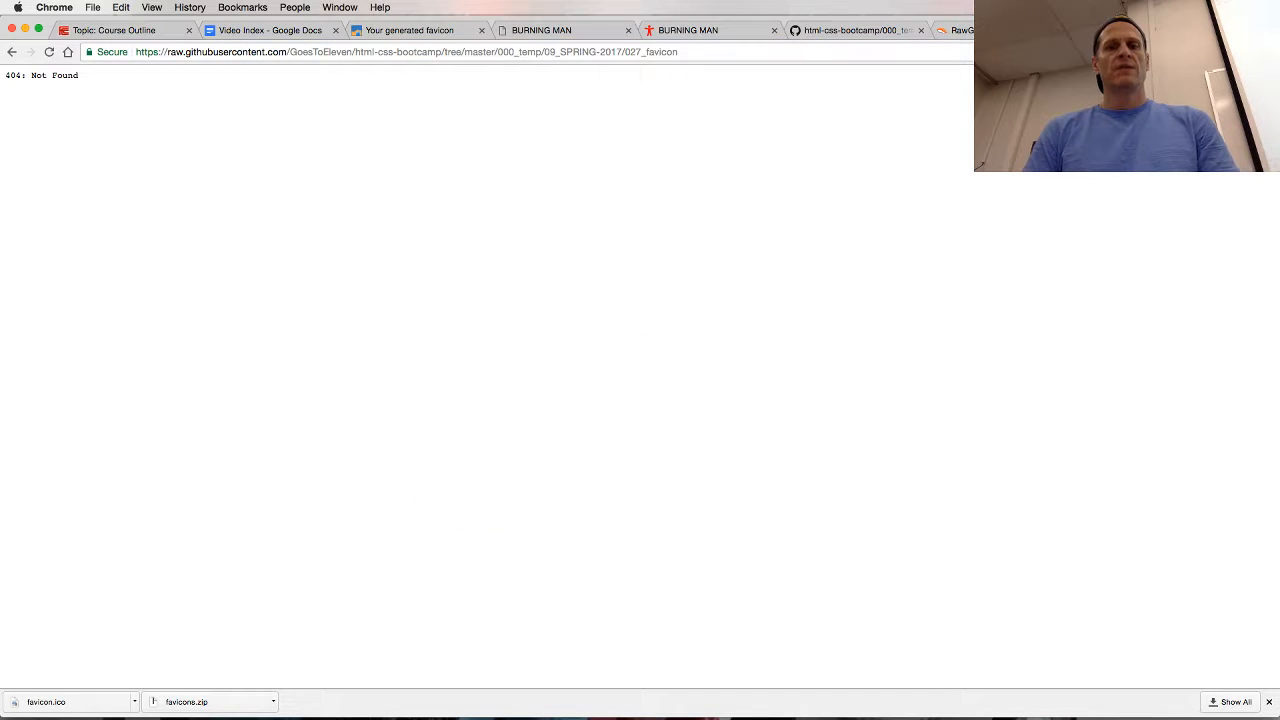
Open index.html in the GitHub 027_favicon folder, copy its URL, and enter it in RawGit in place of the folder URL.
click(875, 32)
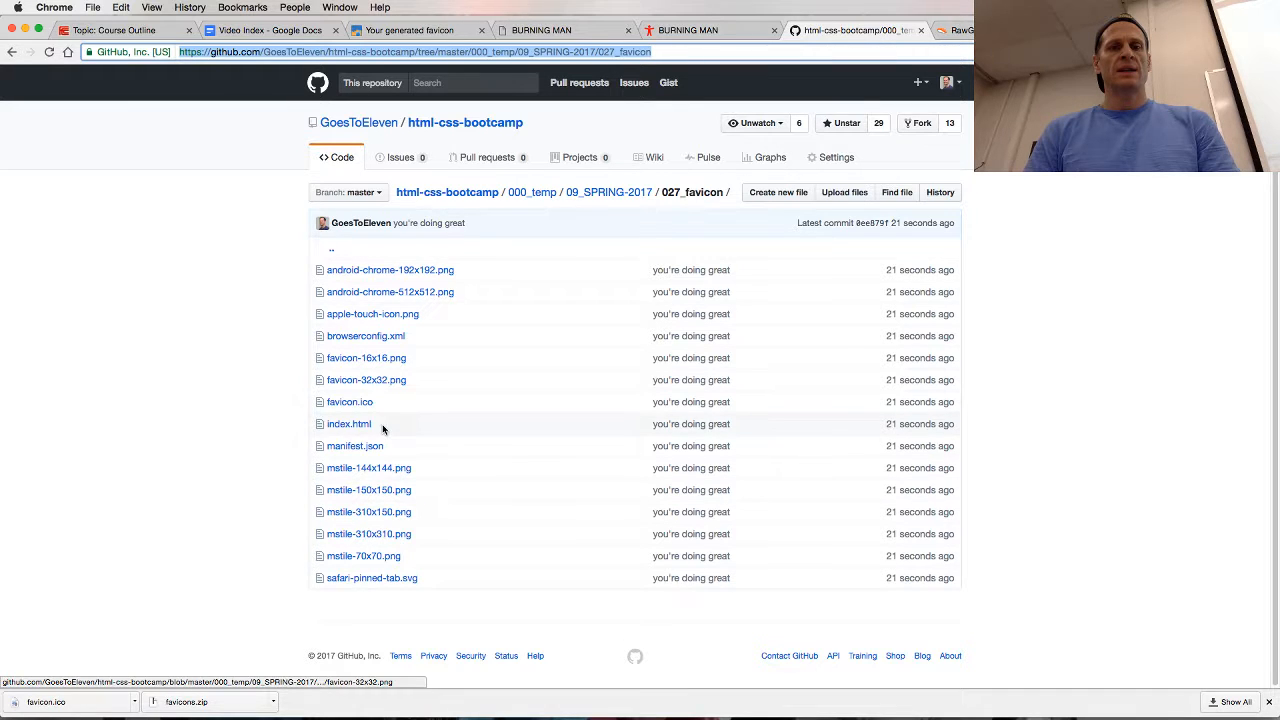
click(349, 425)
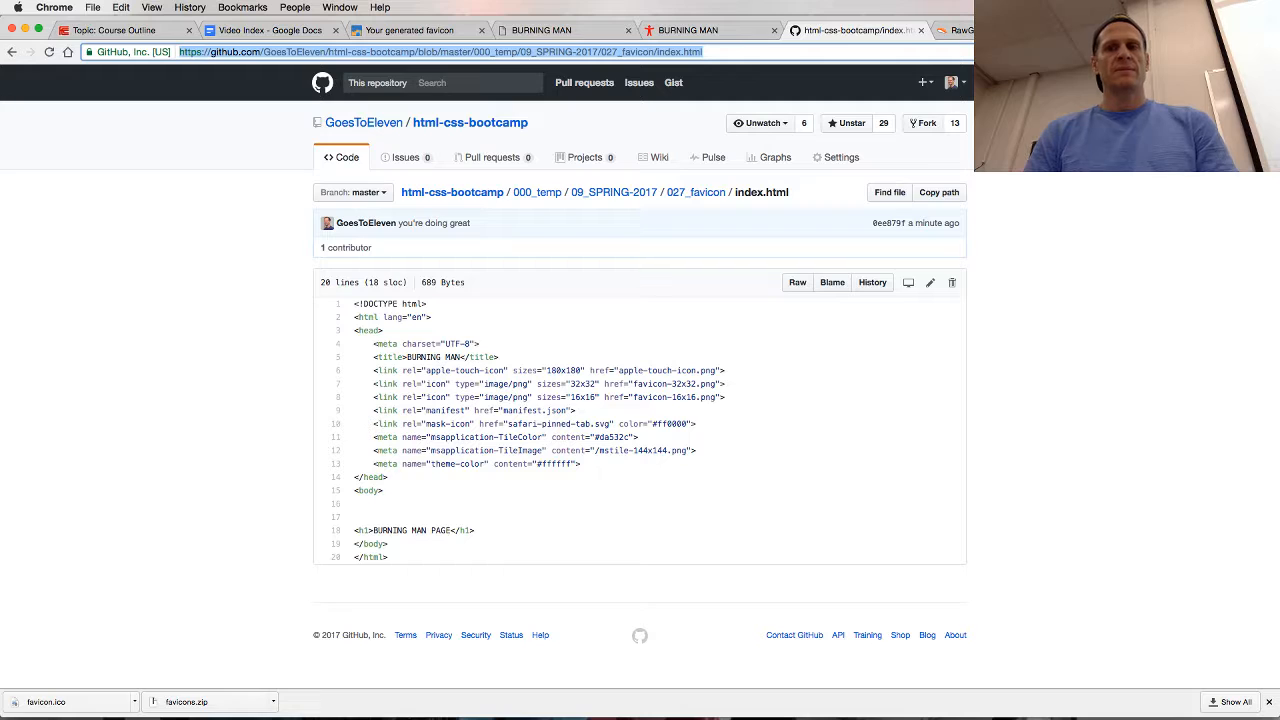
click(958, 30)
click(567, 253)
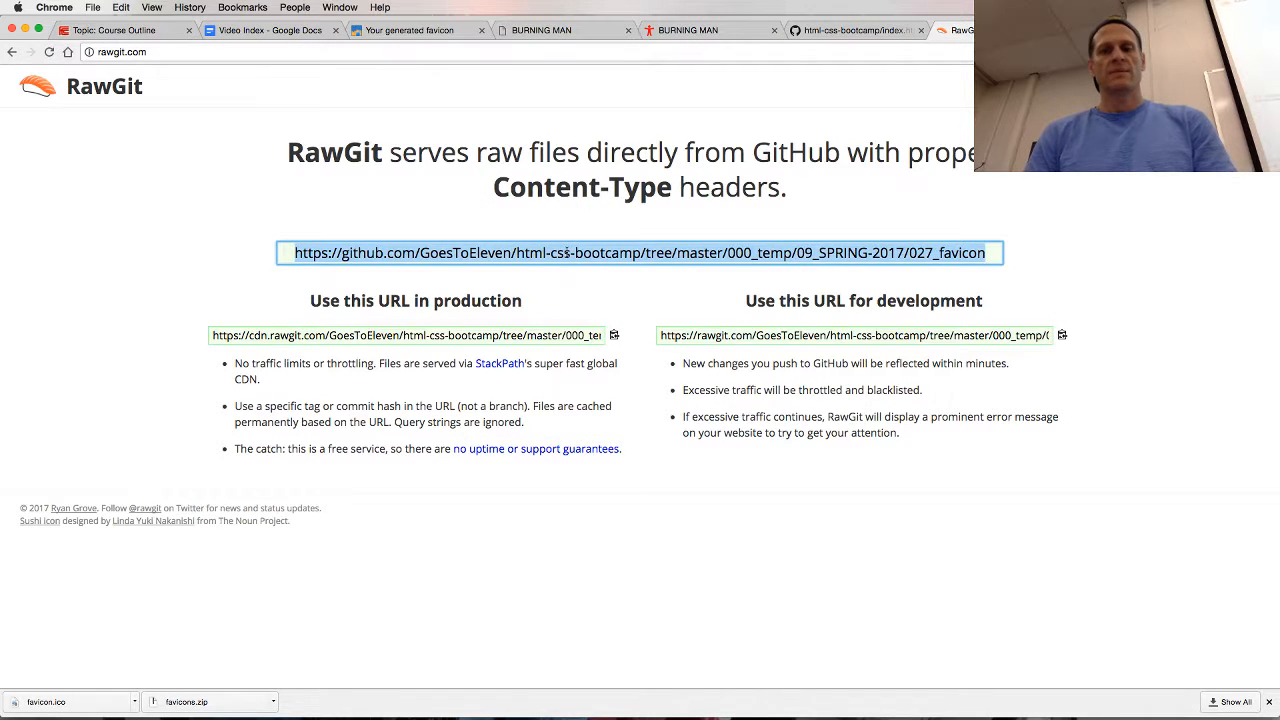
key(super+v)
Open RawGit's development URL for index.html in a new tab to check the served page, and close that page and the GitHub tab.
click(920, 340)
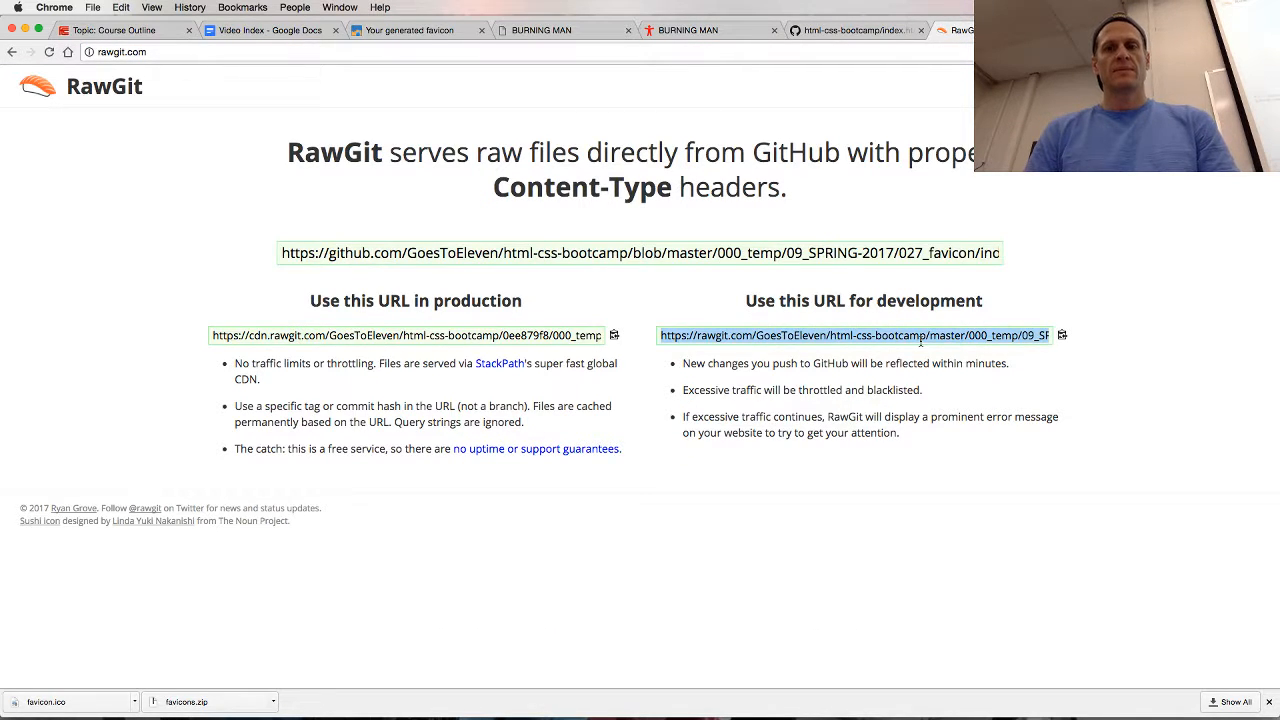
key(super+c)
key(super+t)
key(super+v)
key(Return)
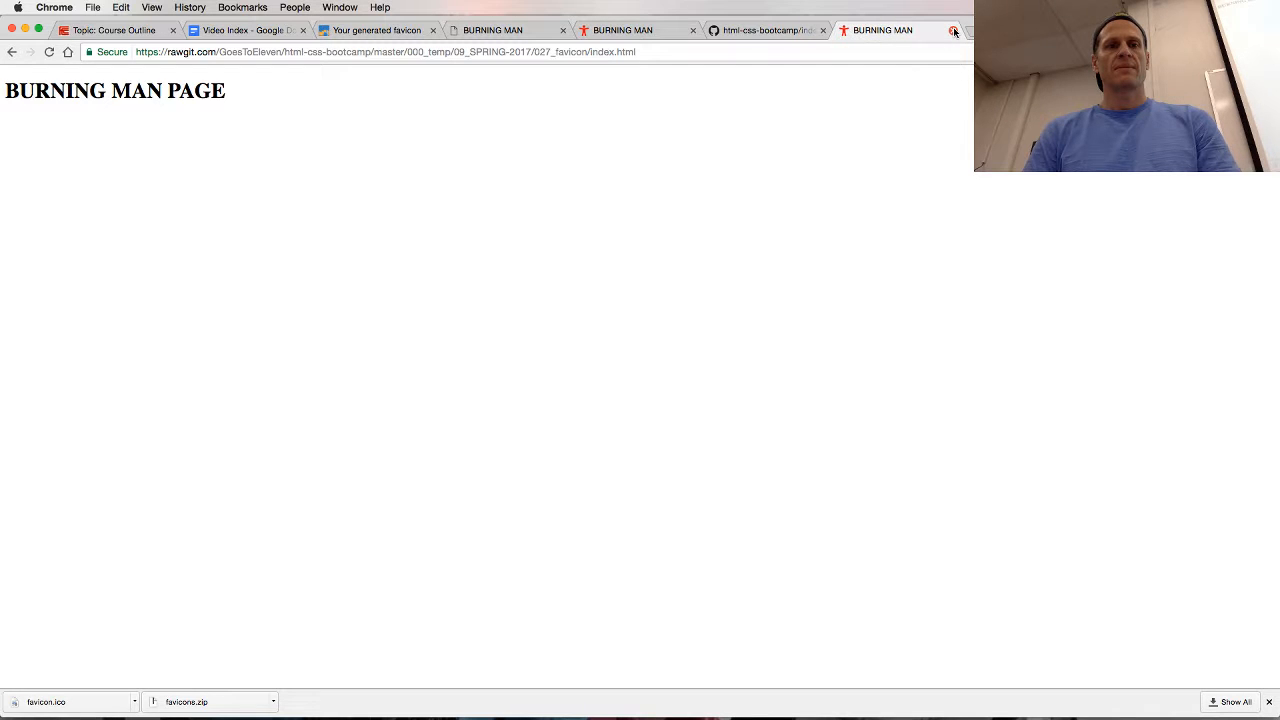
click(954, 31)
click(954, 31)
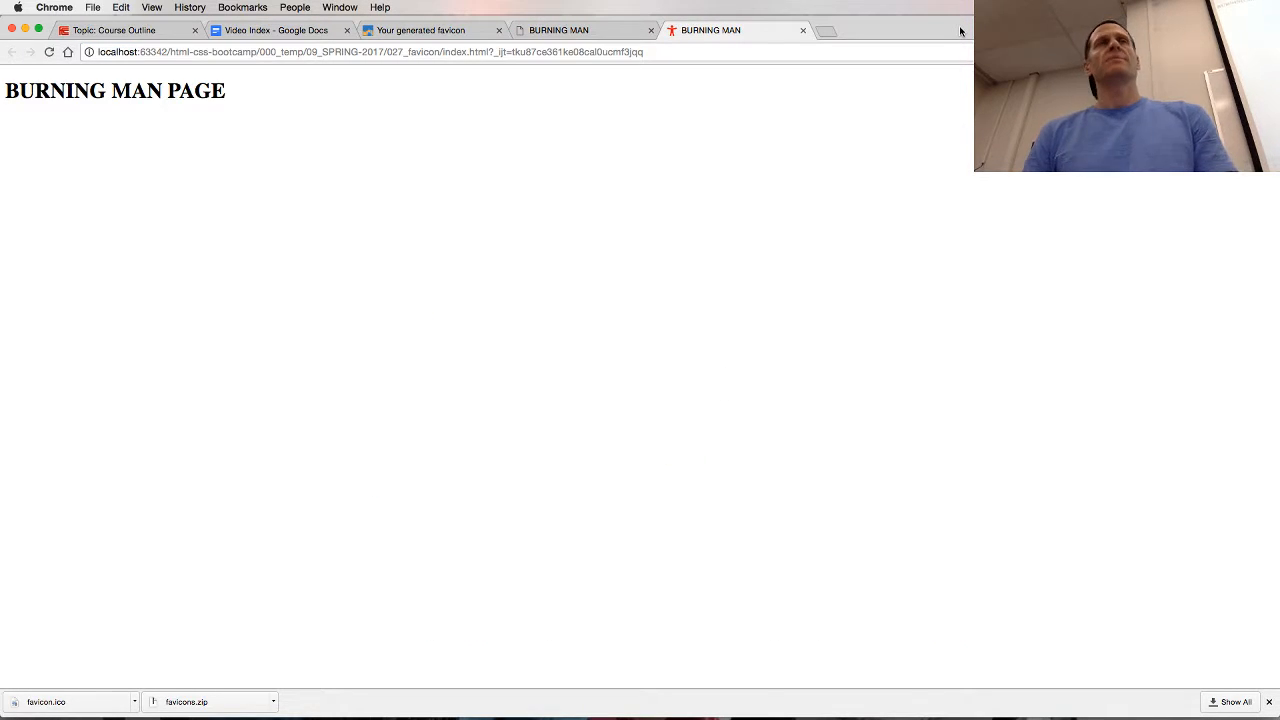